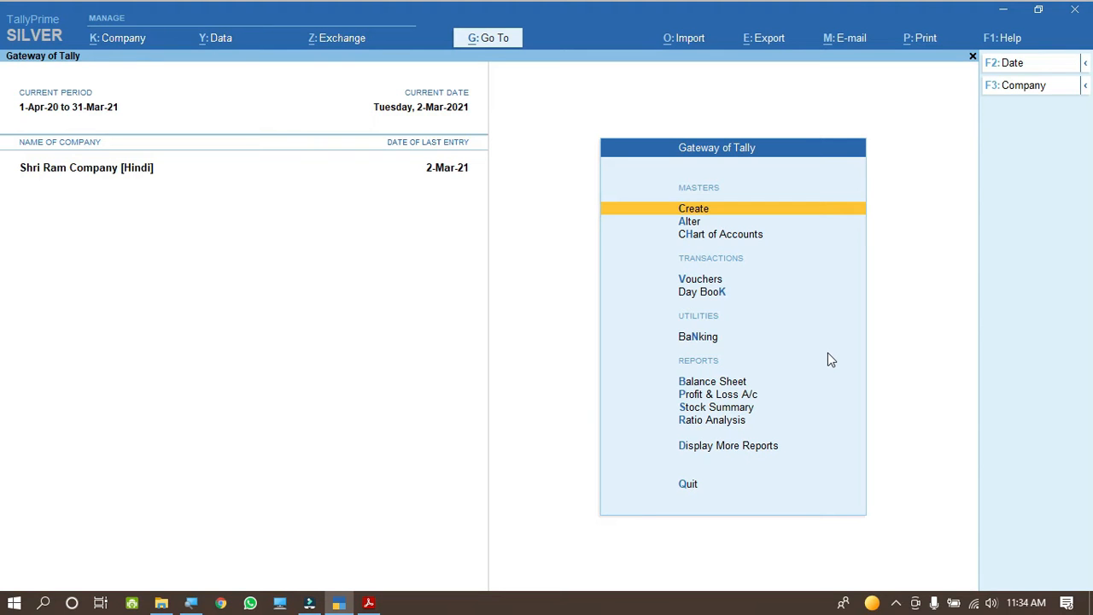
- Switch to the purchase report PDF in Acrobat Reader and bring up its list of purchase report types
click(369, 603)
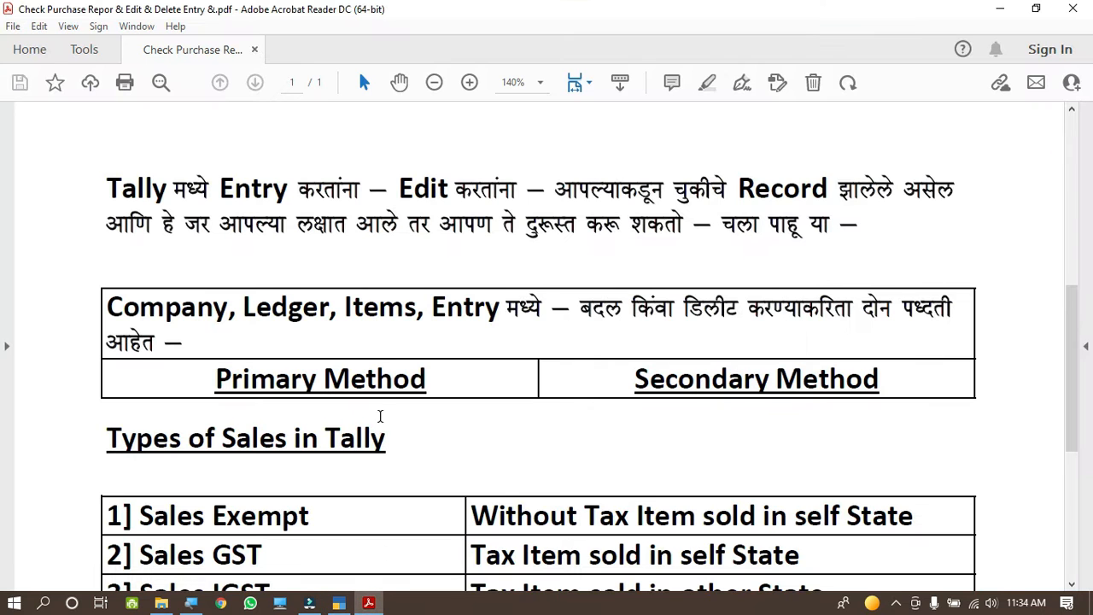
scroll(343, 409, up, 8)
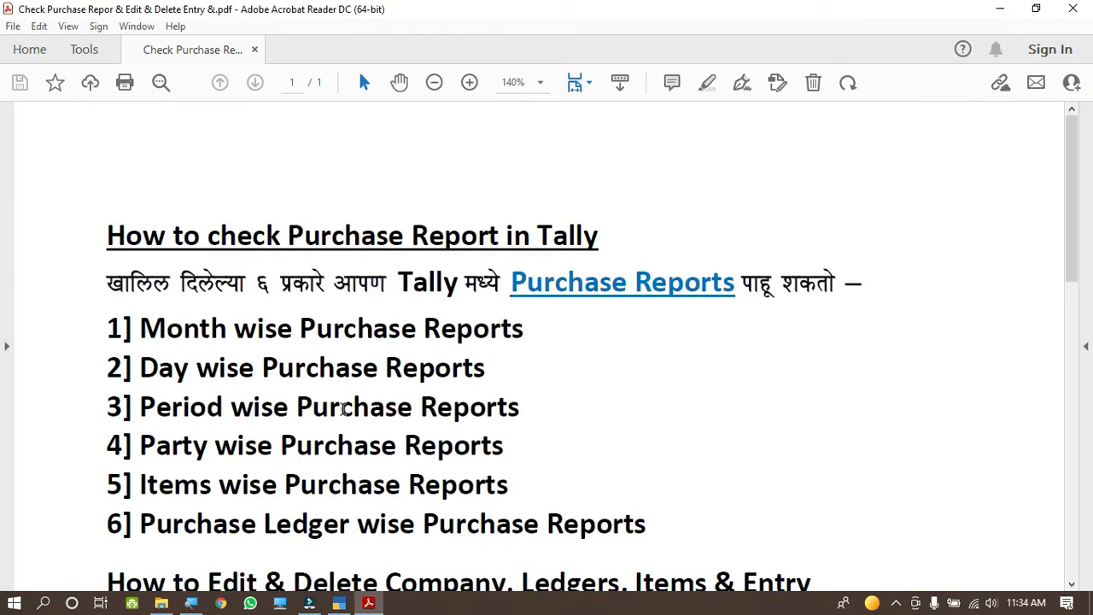
scroll(256, 322, down, 2)
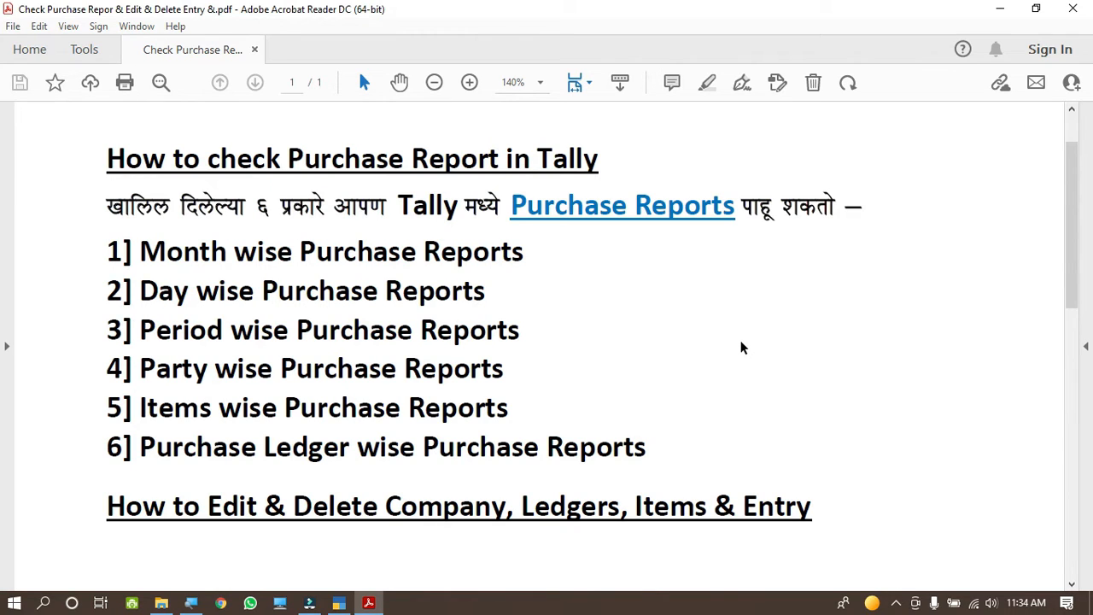
scroll(740, 347, down, 1)
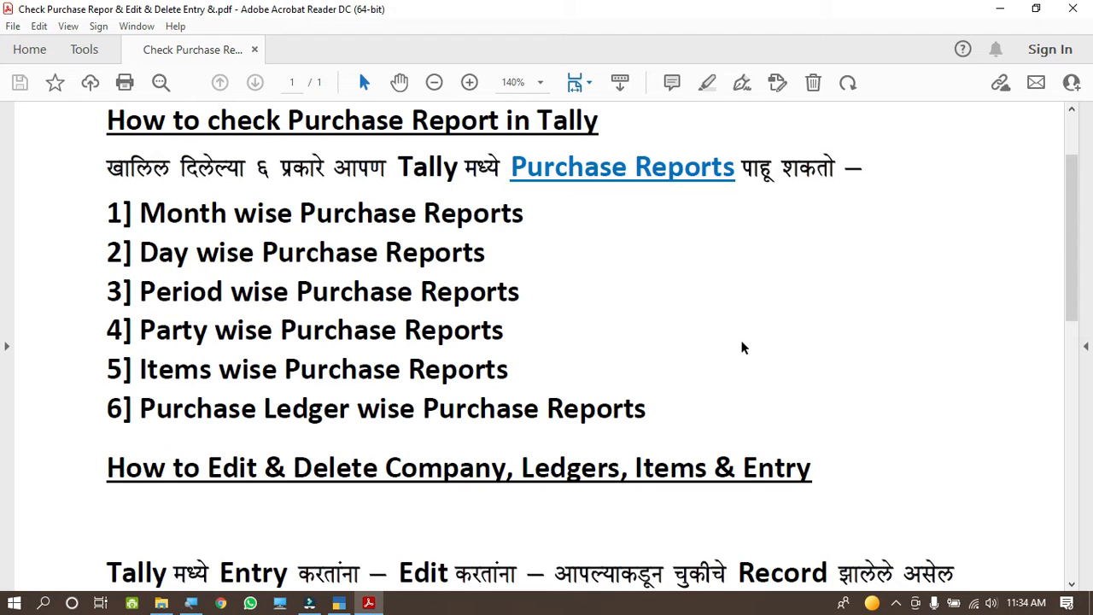
scroll(743, 348, down, 1)
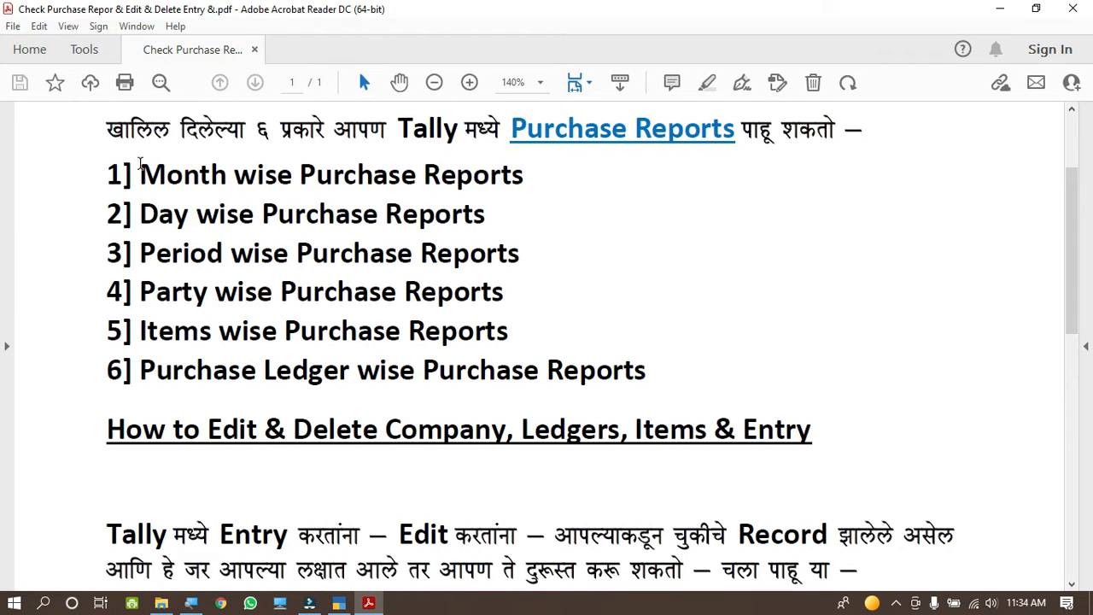
- Select each of the six report types in turn, from Month wise to Purchase Ledger wise, and clear the selection
drag(140, 167, 523, 176)
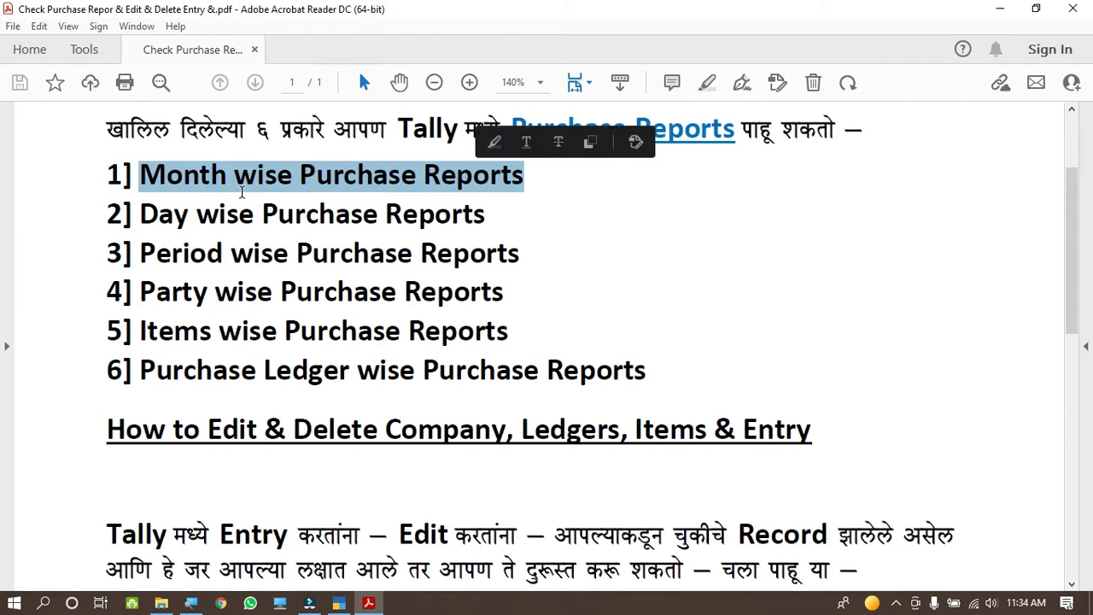
drag(144, 212, 427, 229)
drag(140, 253, 454, 263)
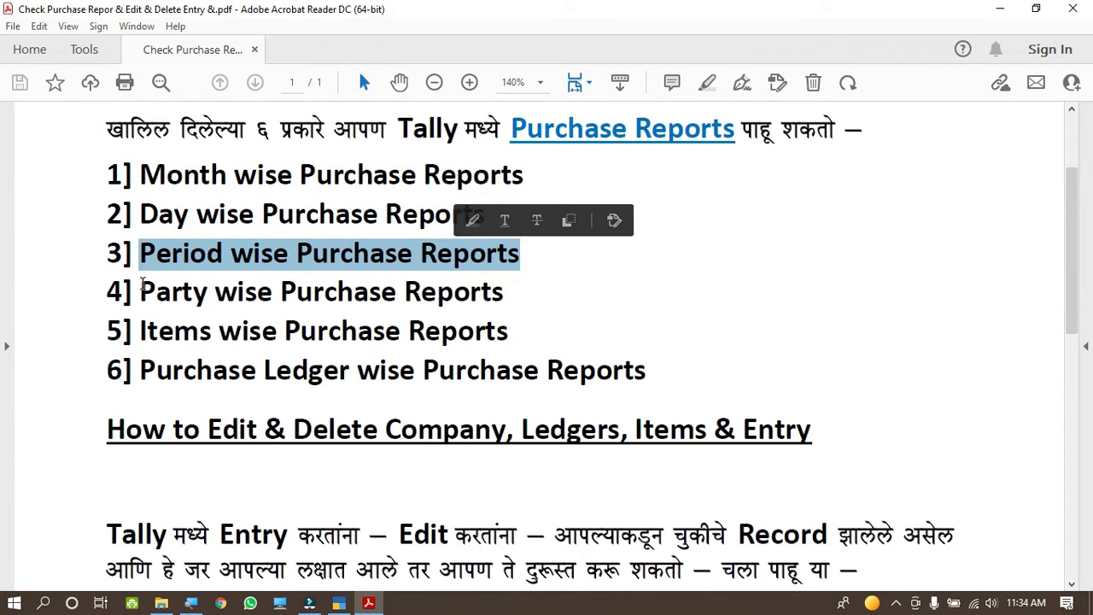
drag(142, 290, 506, 299)
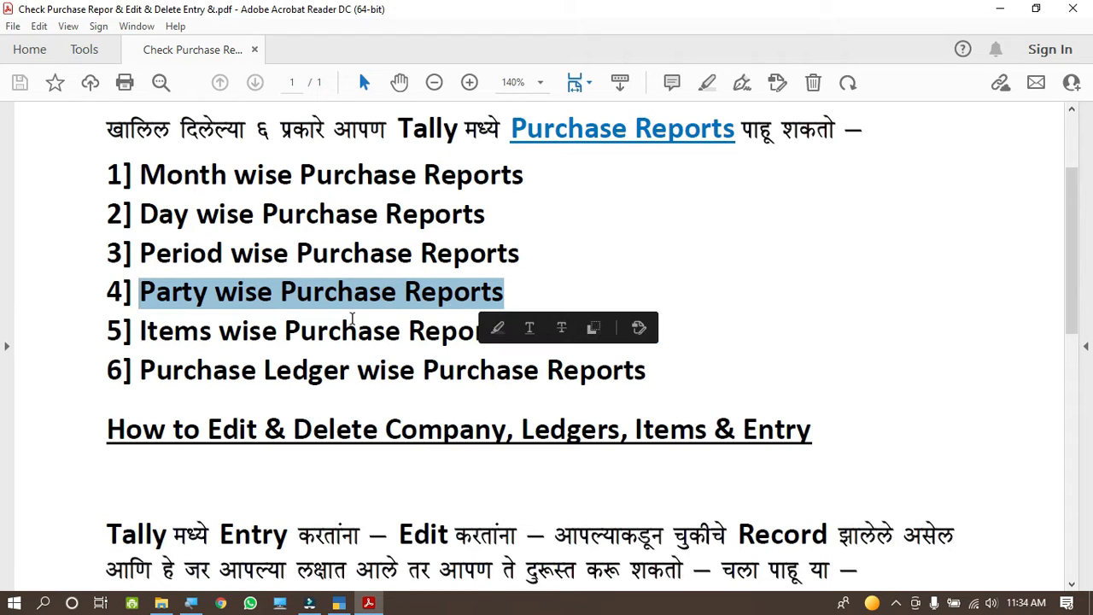
drag(142, 329, 510, 336)
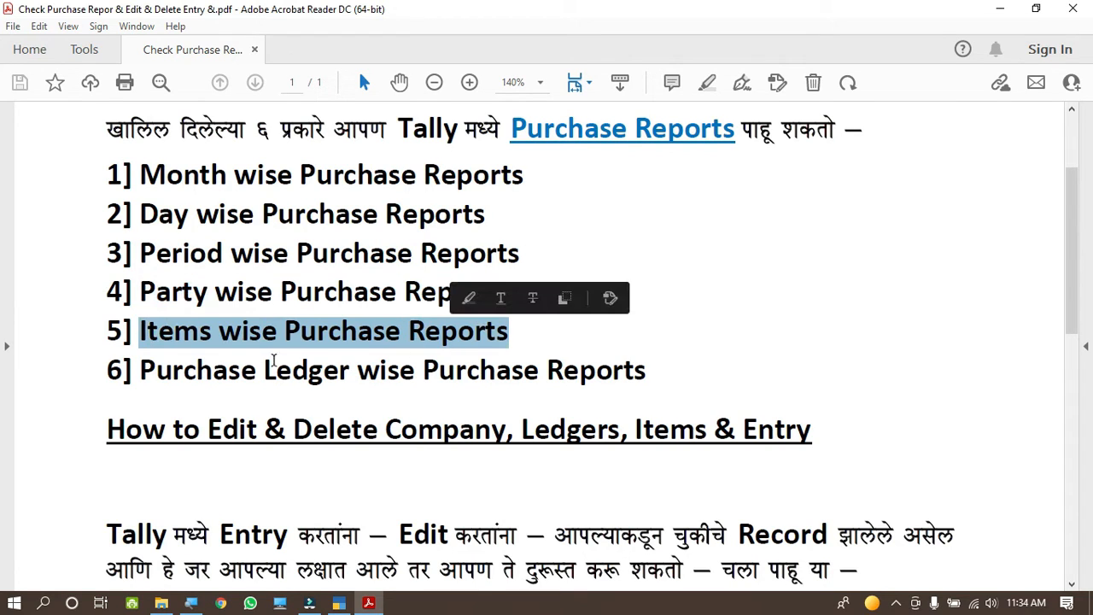
drag(142, 369, 646, 376)
click(567, 278)
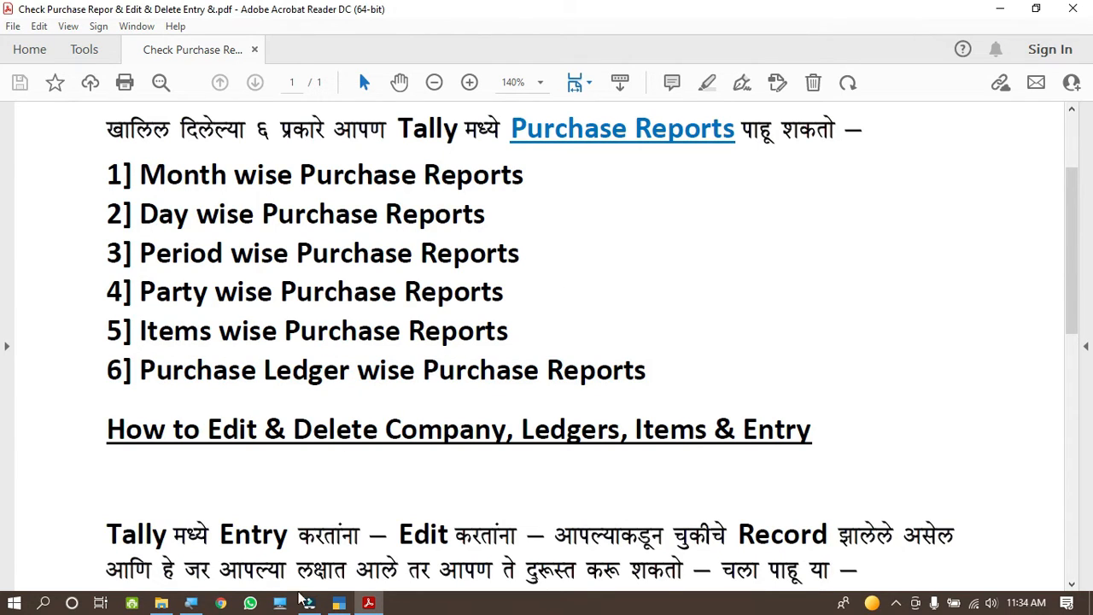
- Switch to TallyPrime and open the month-wise Purchase Register from the account books
mouse_move(339, 606)
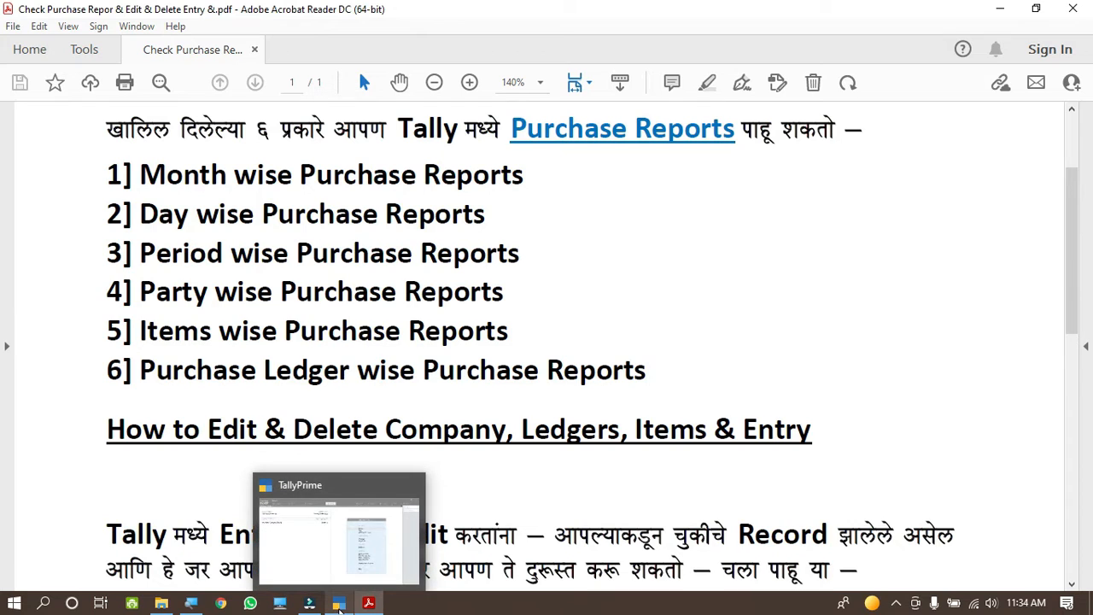
click(339, 607)
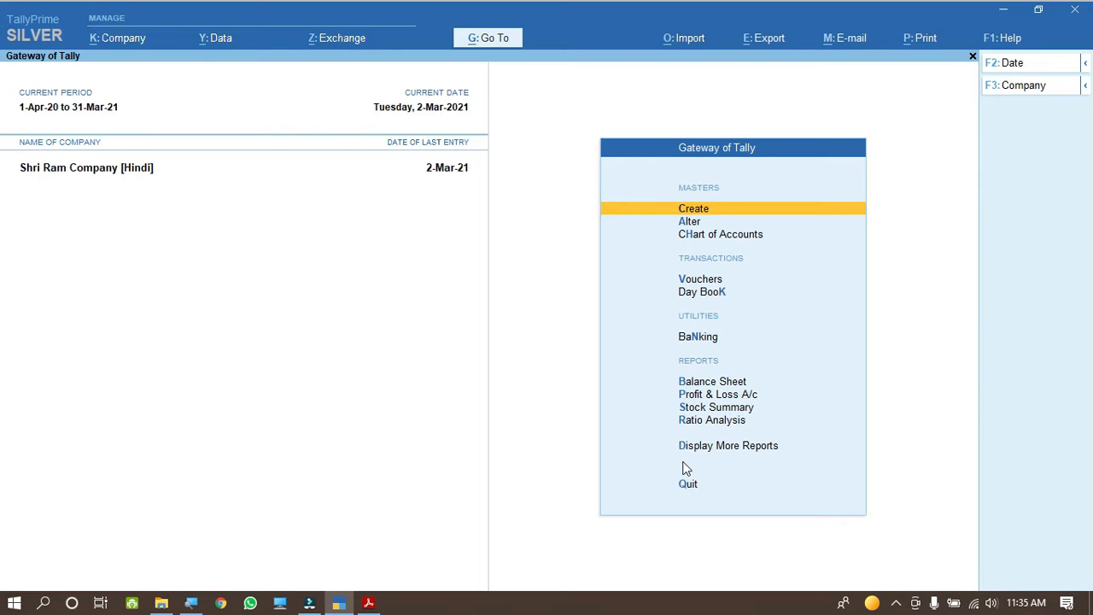
key(d)
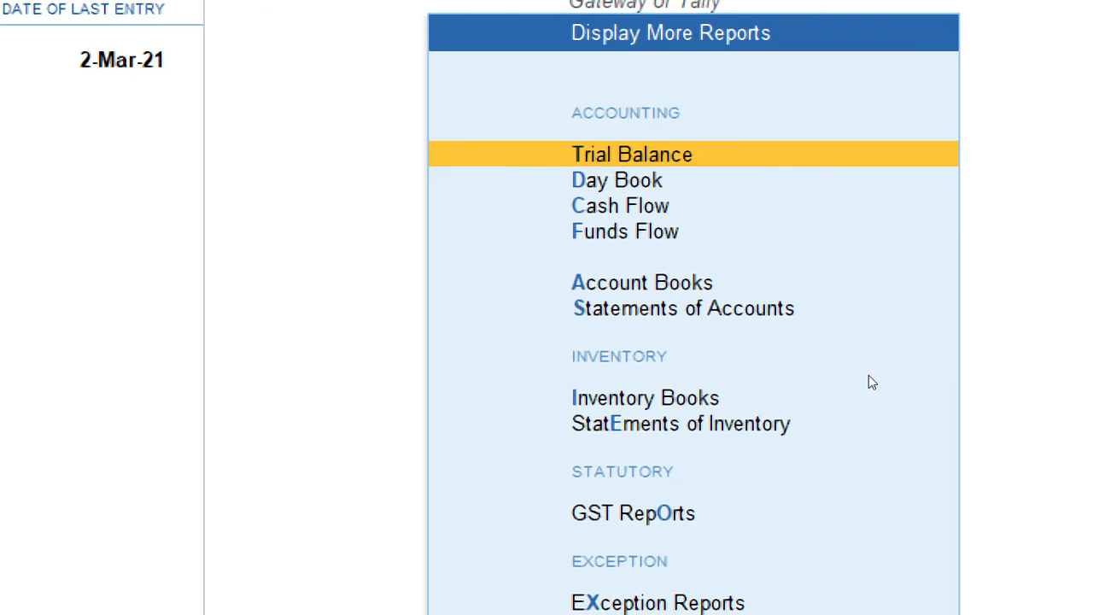
key(a)
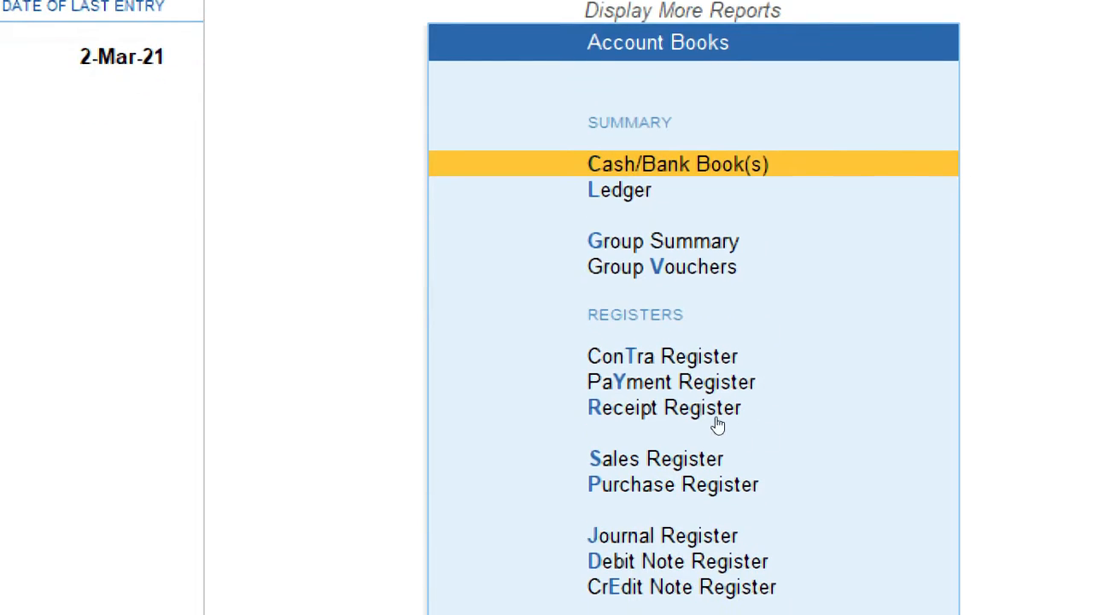
key(p)
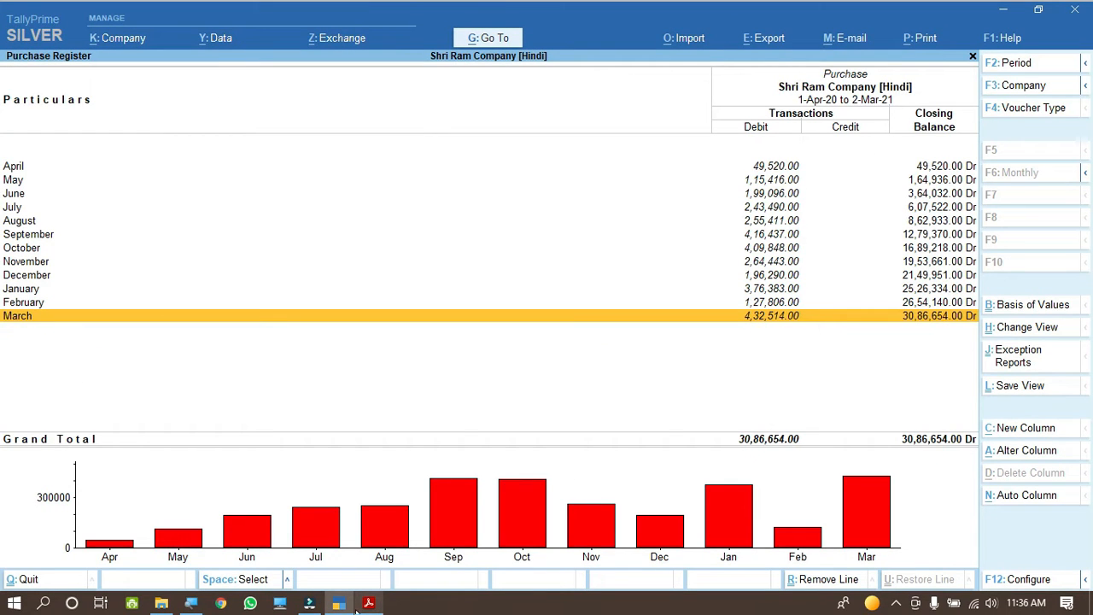
- Return to the PDF in Acrobat Reader and select the words "Day wise" in the second report type
mouse_move(357, 608)
click(375, 536)
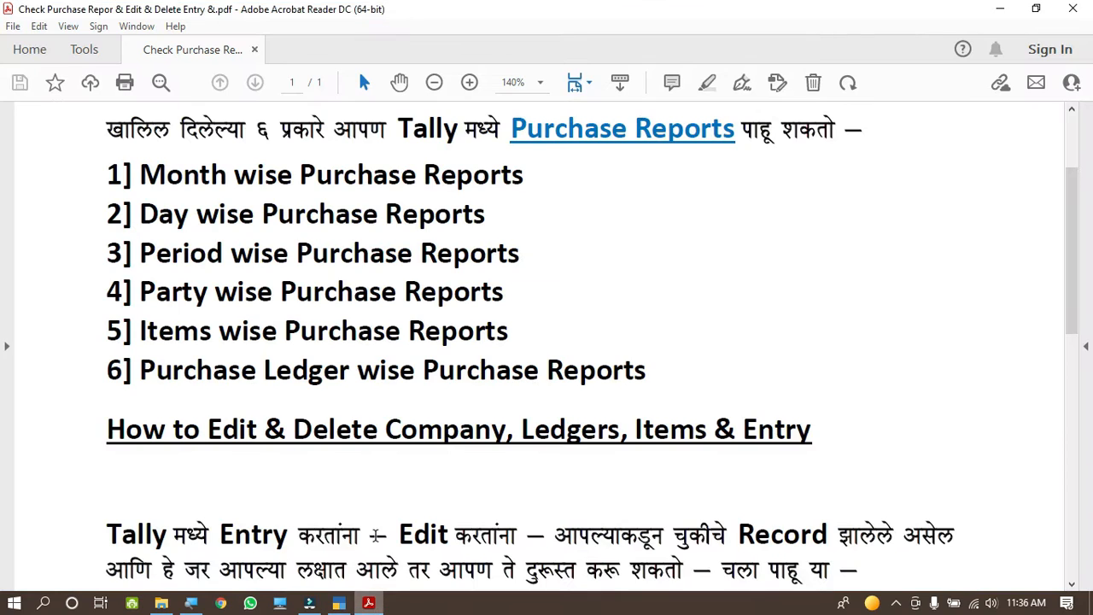
drag(141, 212, 234, 213)
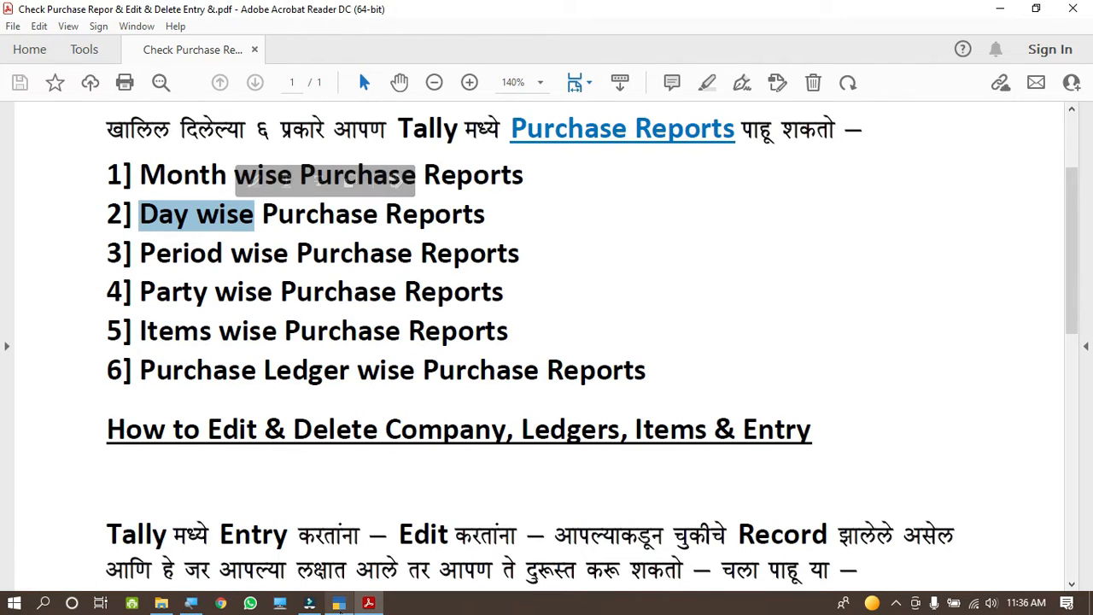
- Switch back to TallyPrime and configure the Purchase Register with Daily periodicity, keeping the other options as they are
click(339, 606)
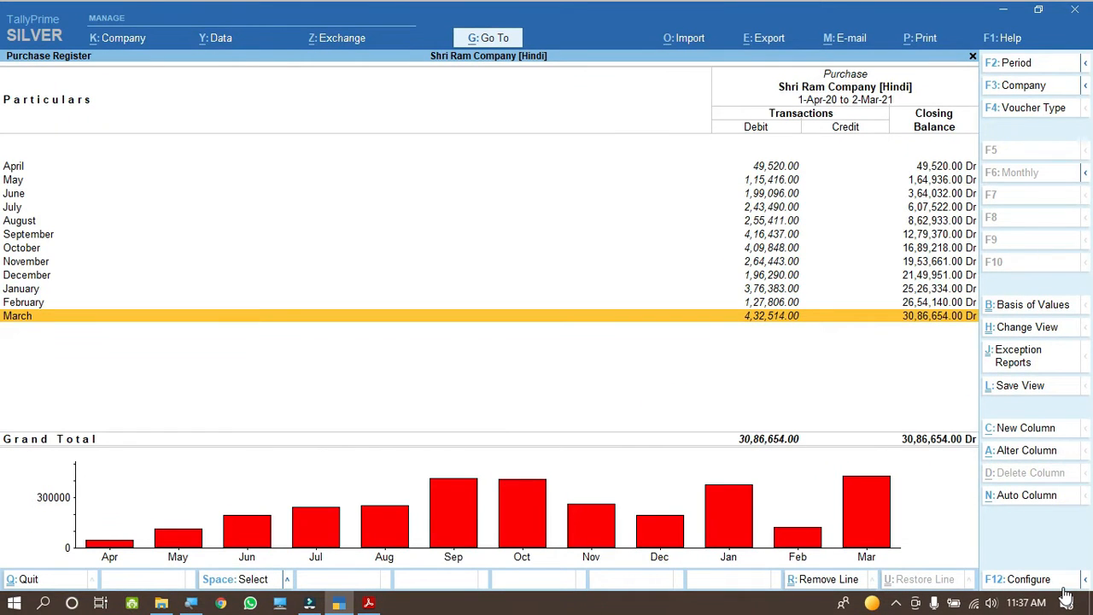
click(1064, 586)
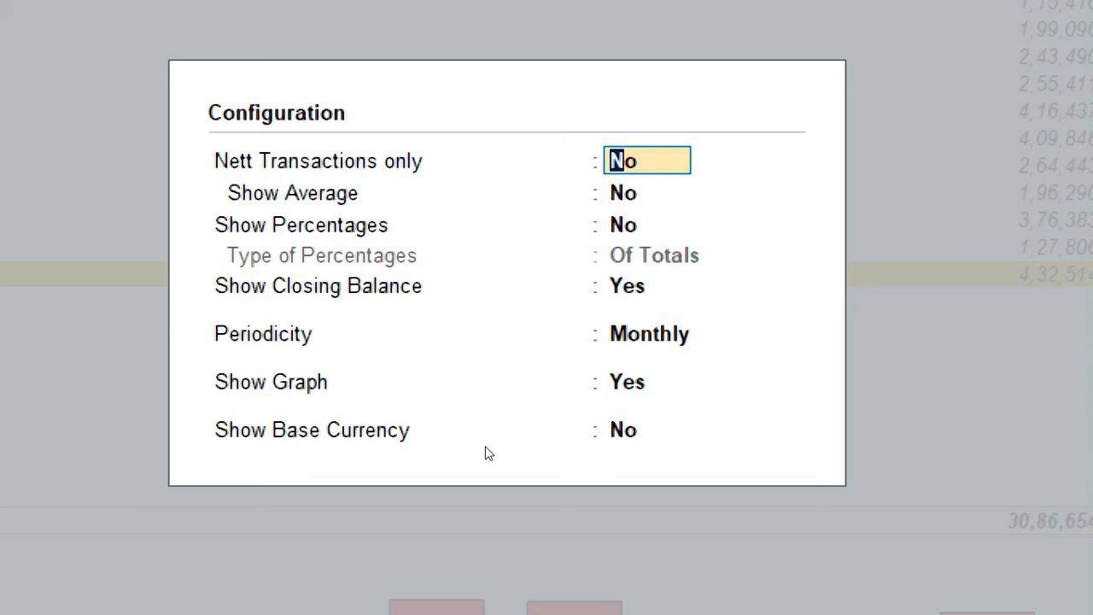
key(Return)
key(Return)
key(Return)
key(Return)
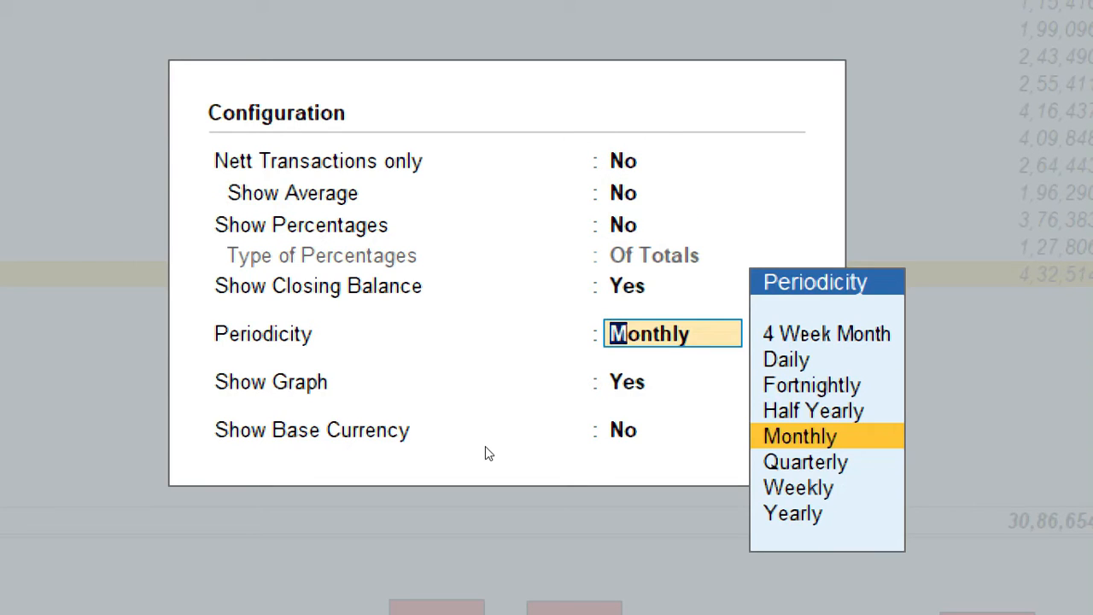
key(Up)
key(Up)
key(Up)
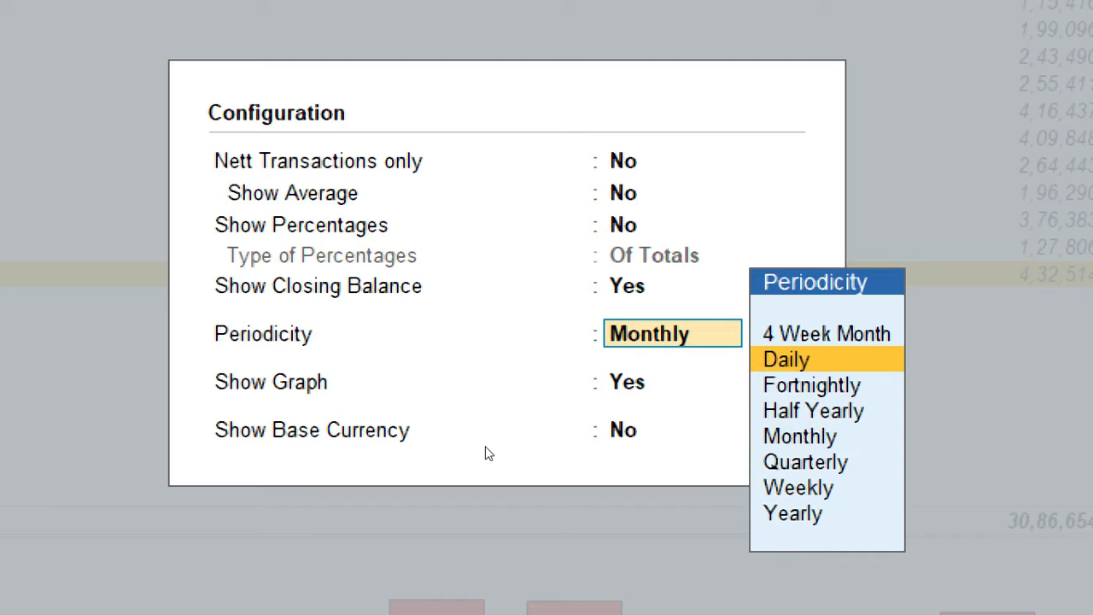
key(Up)
key(Down)
key(Down)
key(Down)
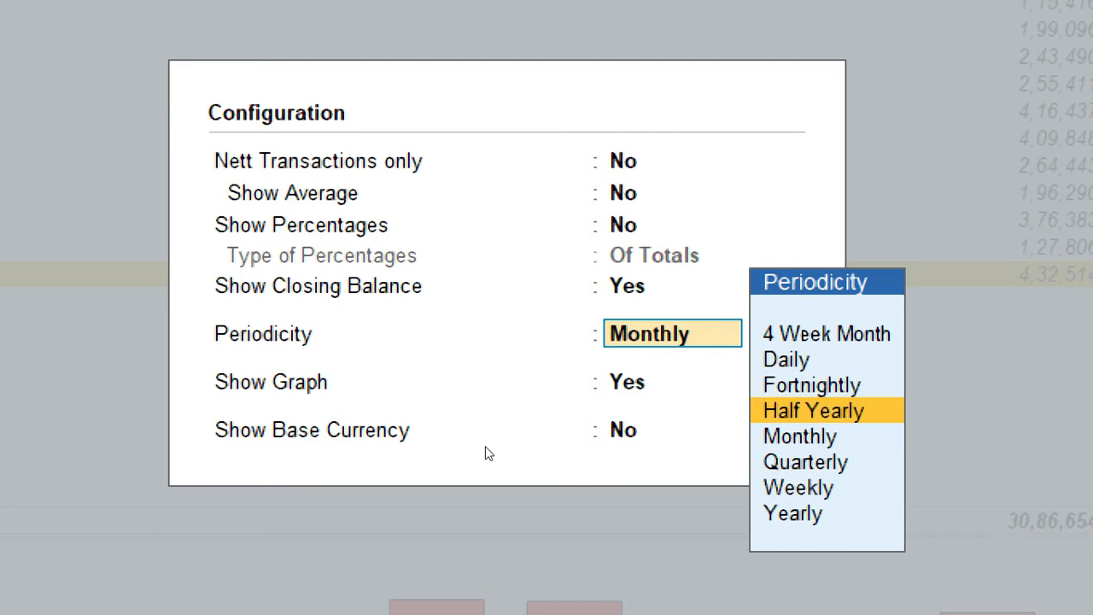
key(Down)
key(Down)
key(Down)
key(Down)
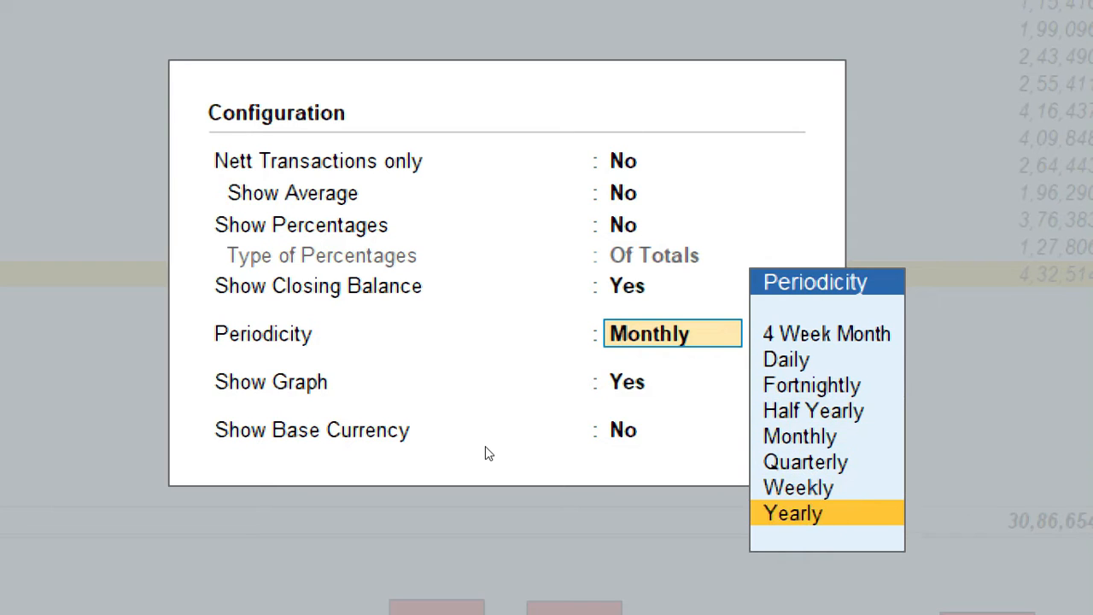
key(Up)
key(Up)
key(Up)
key(Up)
key(Up)
key(Up)
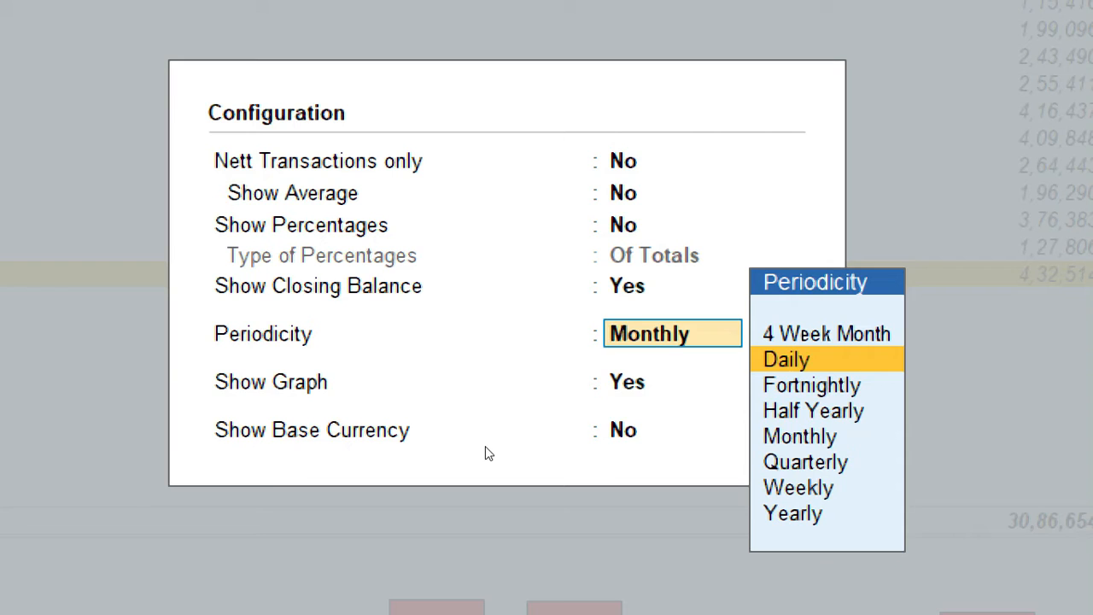
key(Return)
key(Return)
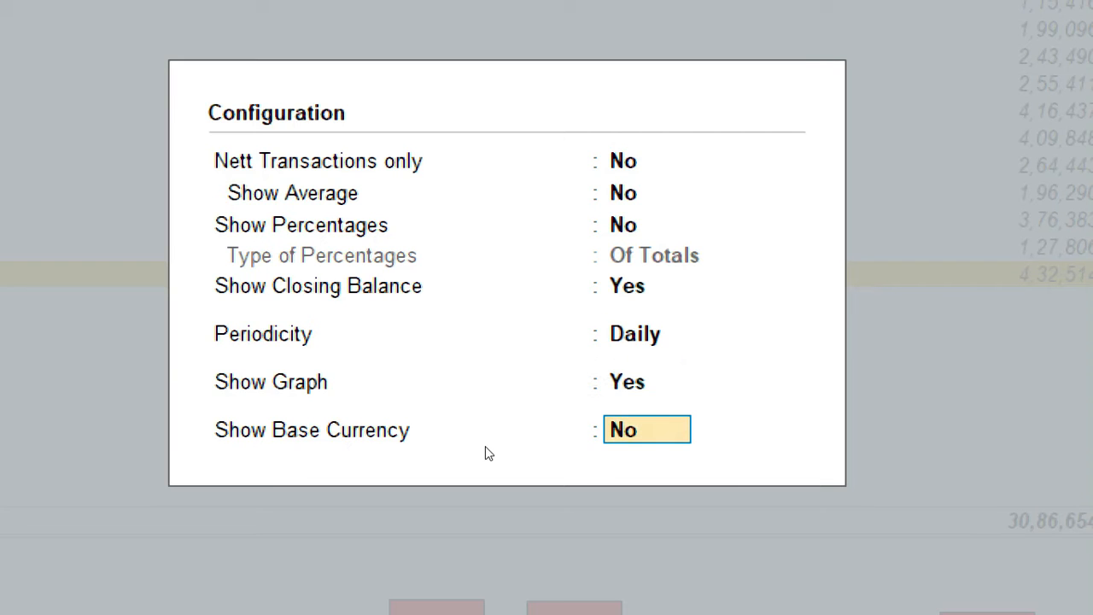
key(Return)
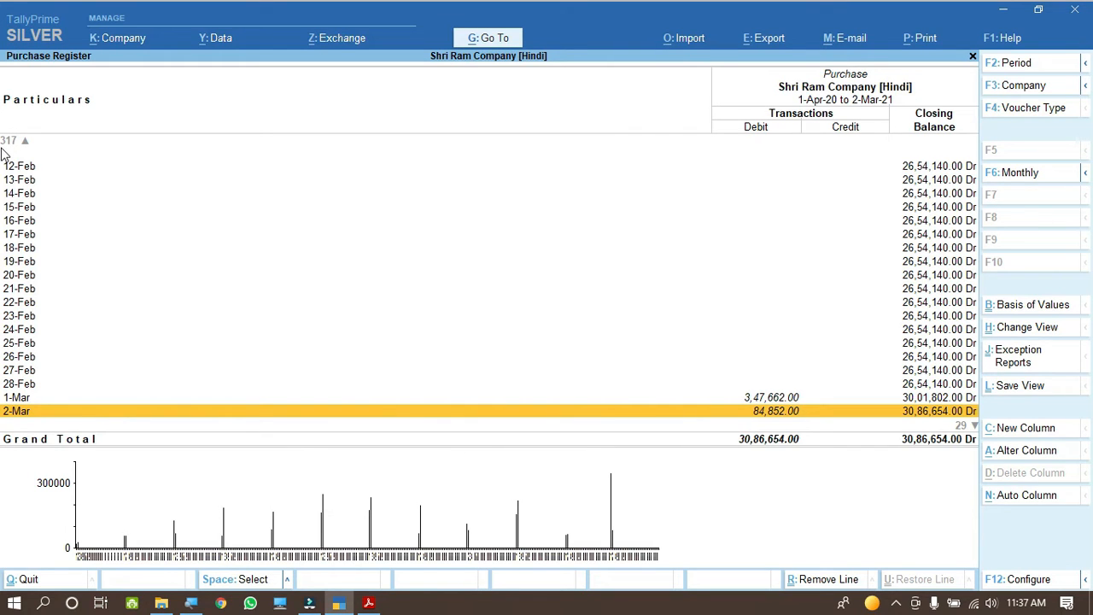
- Examine the daily Purchase Register entries from the first day, 1-Apr, through to the last day, 31-Mar
key(Home)
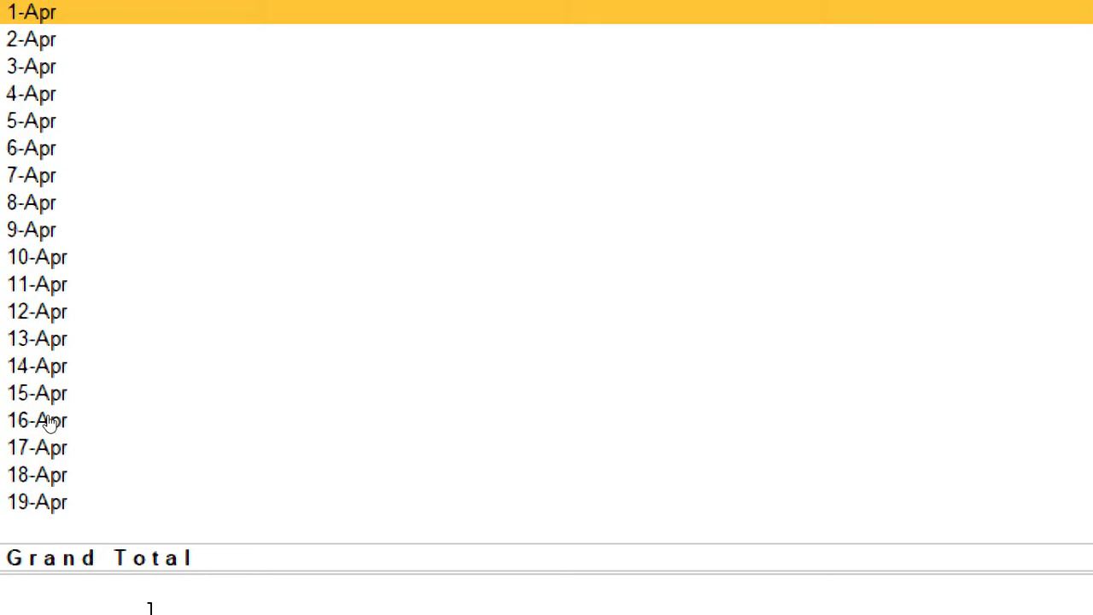
key(Down)
key(Down)
key(Down)
key(Down)
key(Down)
key(Down)
key(Down)
key(Down)
key(Down)
key(Down)
key(Down)
key(Down)
key(Down)
key(Down)
key(Down)
key(Down)
key(Down)
key(Down)
key(Down)
key(Down)
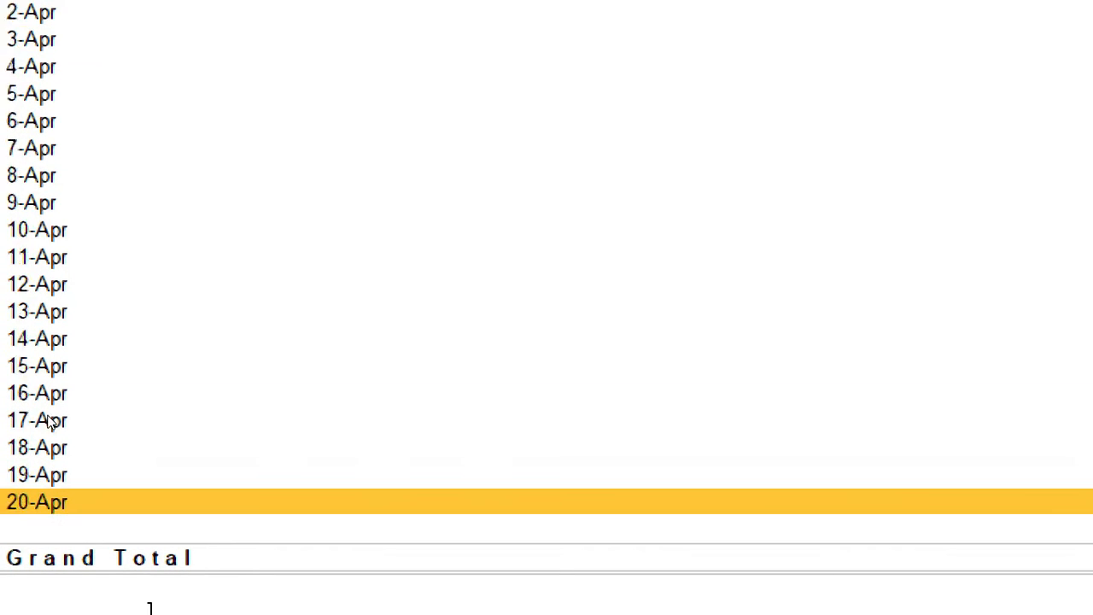
key(Down)
key(Down)
key(Down)
key(Down)
key(Down)
key(Down)
key(Down)
key(Down)
key(Down)
key(Down)
key(Down)
key(Down)
key(Down)
key(Down)
key(Down)
key(Down)
key(Down)
key(Down)
key(Down)
key(Down)
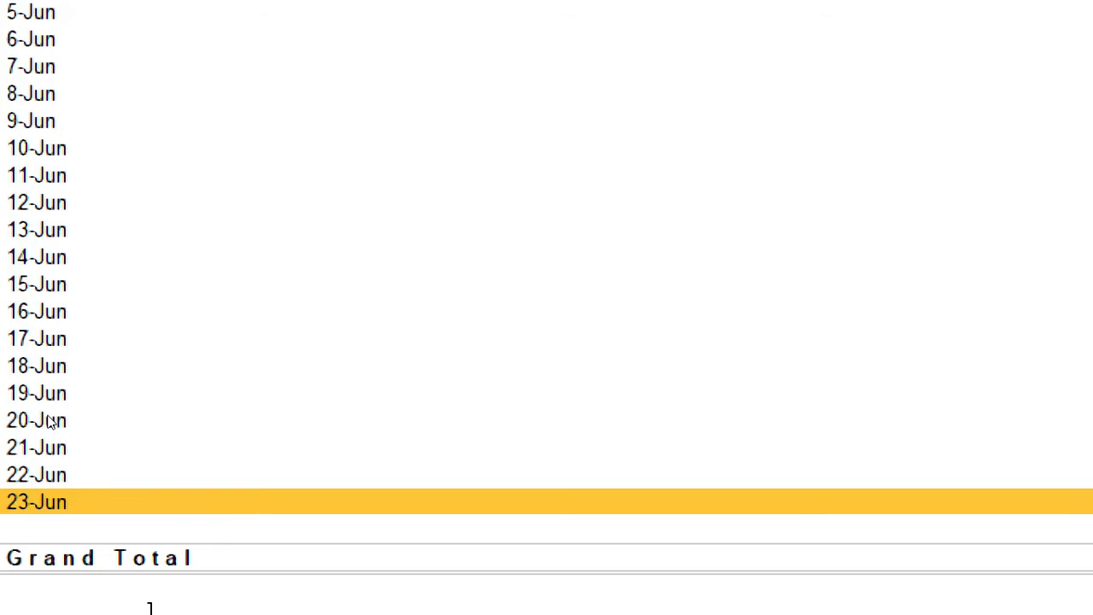
key(Down)
key(Down)
key(Down)
key(Down)
key(Down)
key(Down)
key(Down)
key(Down)
key(Down)
key(Down)
key(Down)
key(Down)
key(Down)
key(Down)
key(Down)
key(Down)
key(Down)
key(Down)
key(Down)
key(Down)
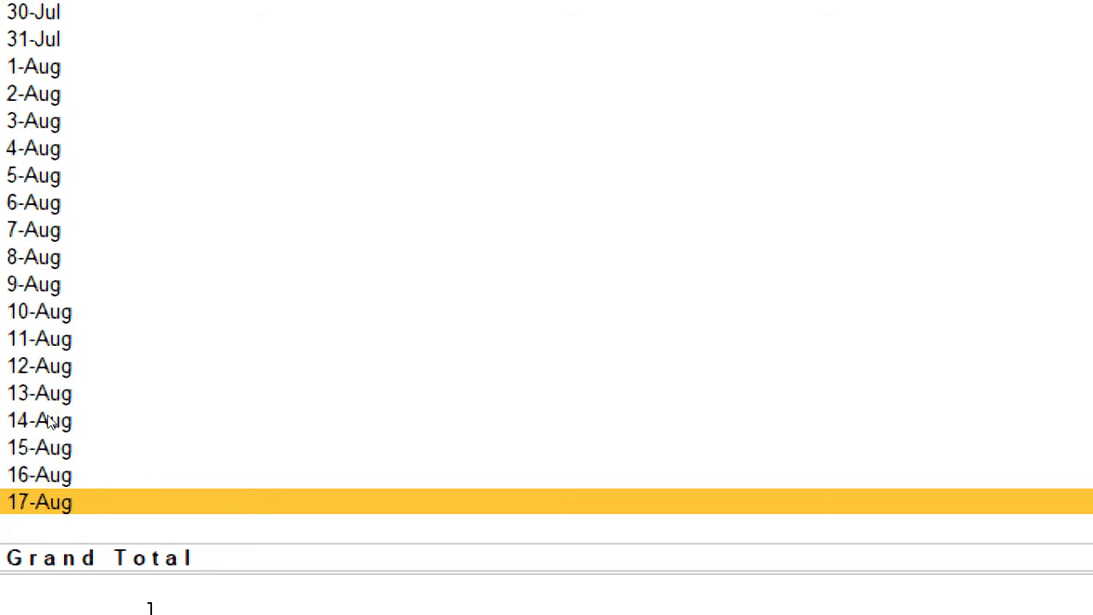
key(Down)
key(Down)
key(Down)
key(Down)
key(Down)
key(Down)
key(Down)
key(Down)
key(Down)
key(Down)
key(Down)
key(Down)
key(Down)
key(Down)
key(Down)
key(Down)
key(Down)
key(Down)
key(Down)
key(Down)
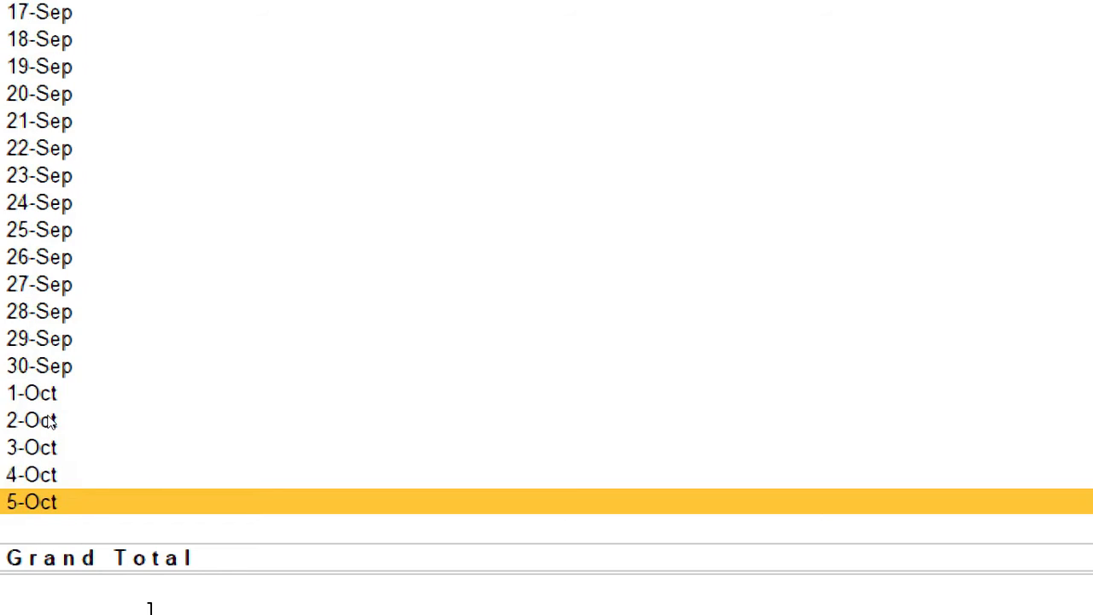
key(Down)
key(Down)
key(Down)
key(Down)
key(Down)
key(Down)
key(Down)
key(Down)
key(Down)
key(Down)
key(Down)
key(Down)
key(Down)
key(Down)
key(Down)
key(Down)
key(Down)
key(Down)
key(Down)
key(Down)
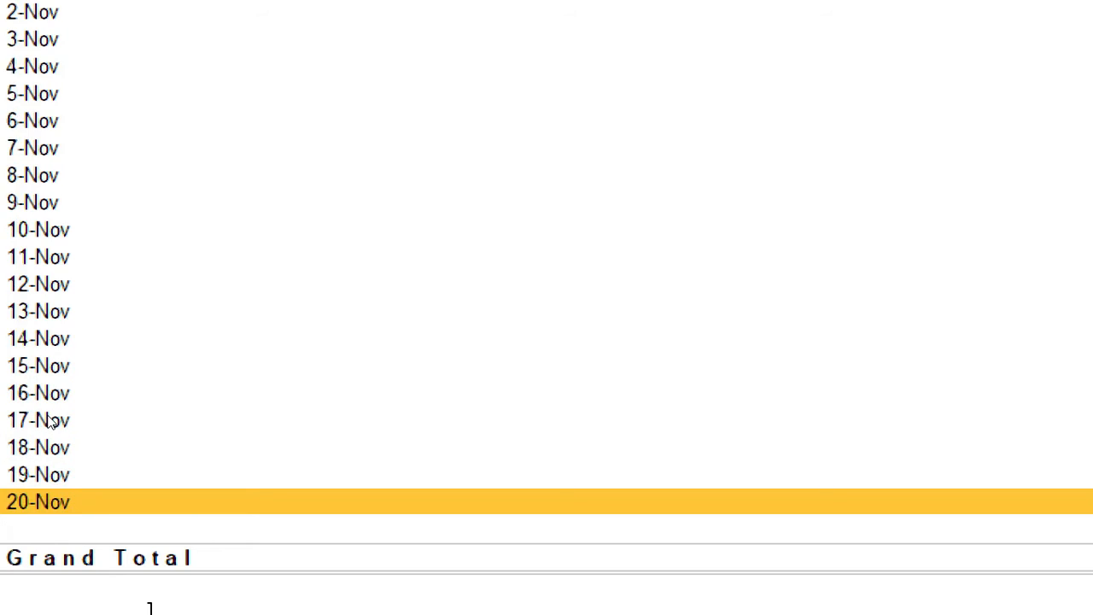
key(Down)
key(Down)
key(Down)
key(Down)
key(Down)
key(Down)
key(Down)
key(Down)
key(Down)
key(Down)
key(Down)
key(Down)
key(Down)
key(Down)
key(Down)
key(Down)
key(Down)
key(Down)
key(Down)
key(Down)
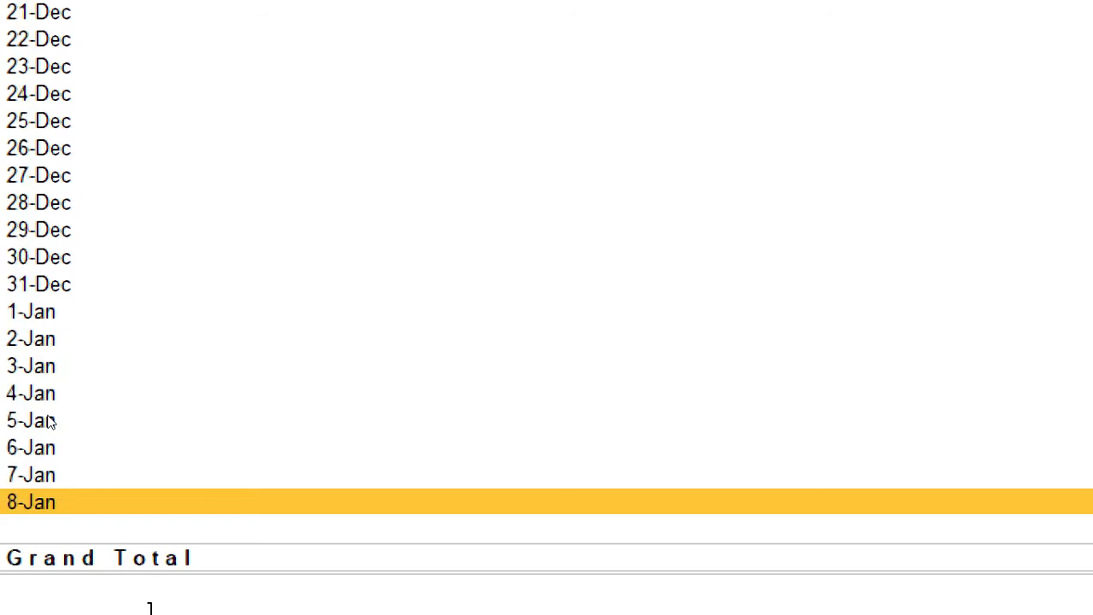
key(Down)
key(Down)
key(Down)
key(Down)
key(Down)
key(Down)
key(Down)
key(Down)
key(Down)
key(Down)
key(Down)
key(Down)
key(Down)
key(Down)
key(Down)
key(Down)
key(Down)
key(Down)
key(Down)
key(Down)
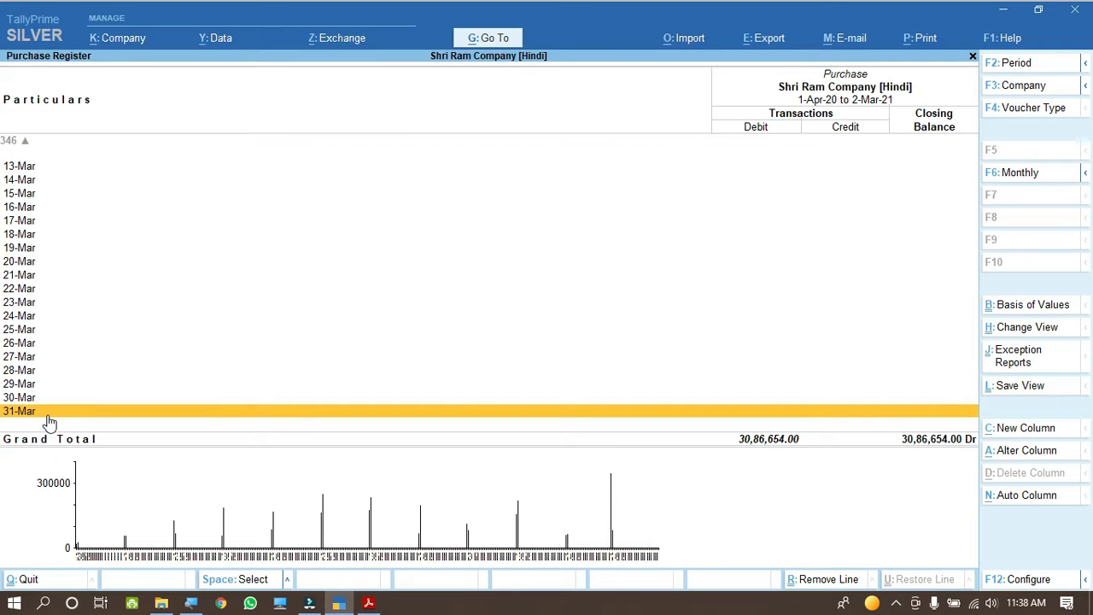
- Examine the daily Purchase Register entries from 31-Mar back into February, ending on the 1-Mar purchase entry
key(Up)
key(Up)
key(Up)
key(Up)
key(Up)
key(Up)
key(Up)
key(Up)
key(Up)
key(Up)
key(Up)
key(Up)
key(Up)
key(Up)
key(Up)
key(Up)
key(Up)
key(Up)
key(Up)
key(Up)
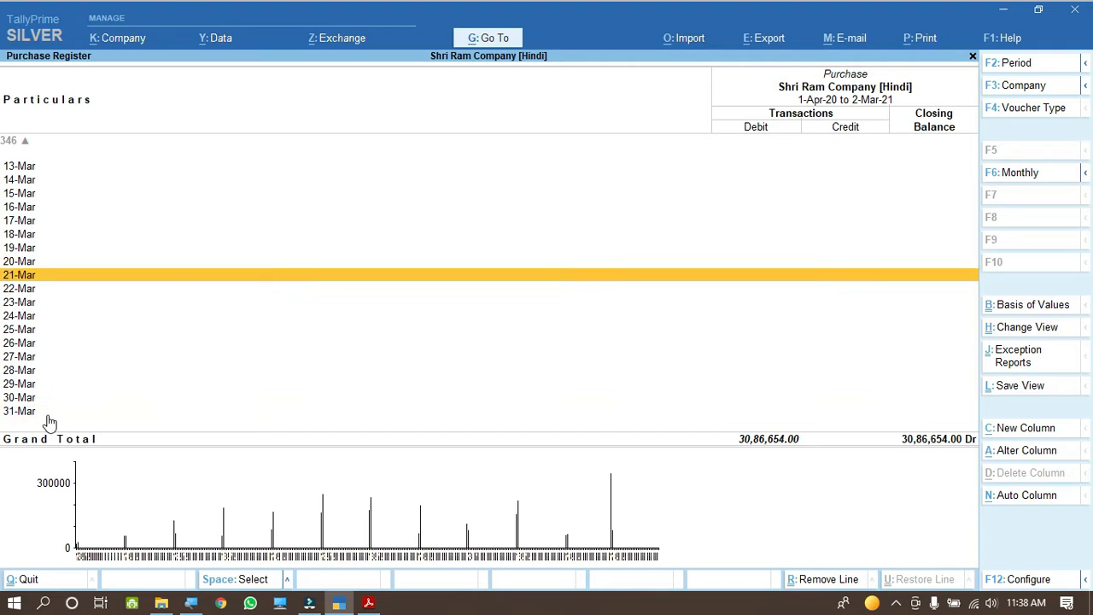
key(Up)
key(Up)
key(Up)
key(Up)
key(Up)
key(Down)
key(Down)
key(Down)
key(Down)
key(Down)
key(Down)
key(Down)
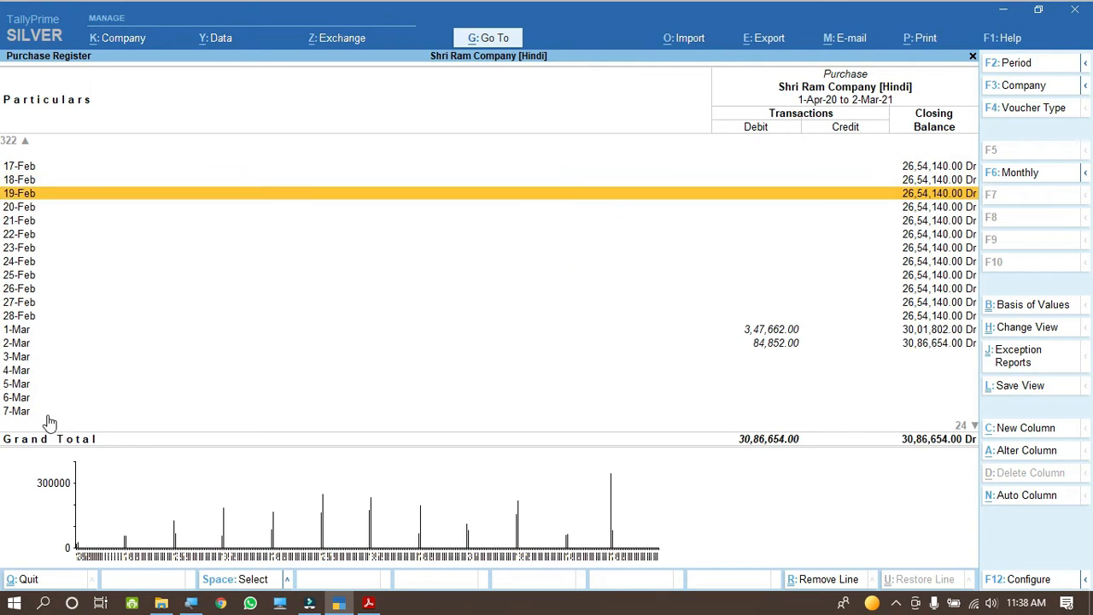
key(Down)
key(Down)
key(Down)
key(Down)
key(Down)
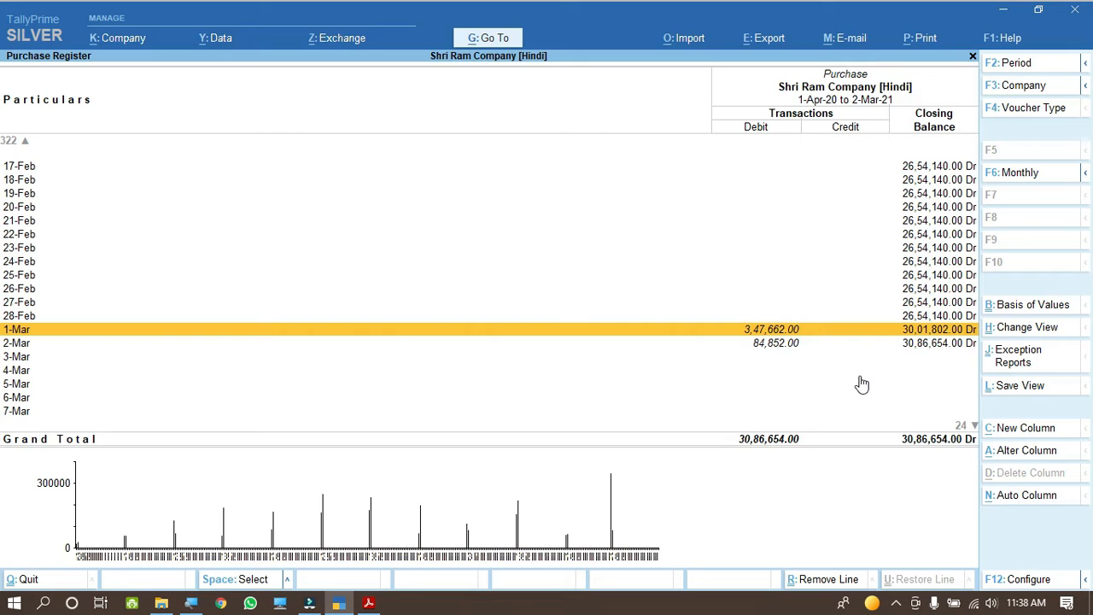
- Examine the February days of the Purchase Register, focusing on the purchase entries of 1-Feb and 2-Feb
key(Up)
key(Up)
key(Up)
key(Up)
key(Up)
key(Up)
key(Up)
key(Up)
key(Up)
key(Up)
key(Up)
key(Up)
key(Up)
key(Up)
key(Up)
key(Up)
key(Up)
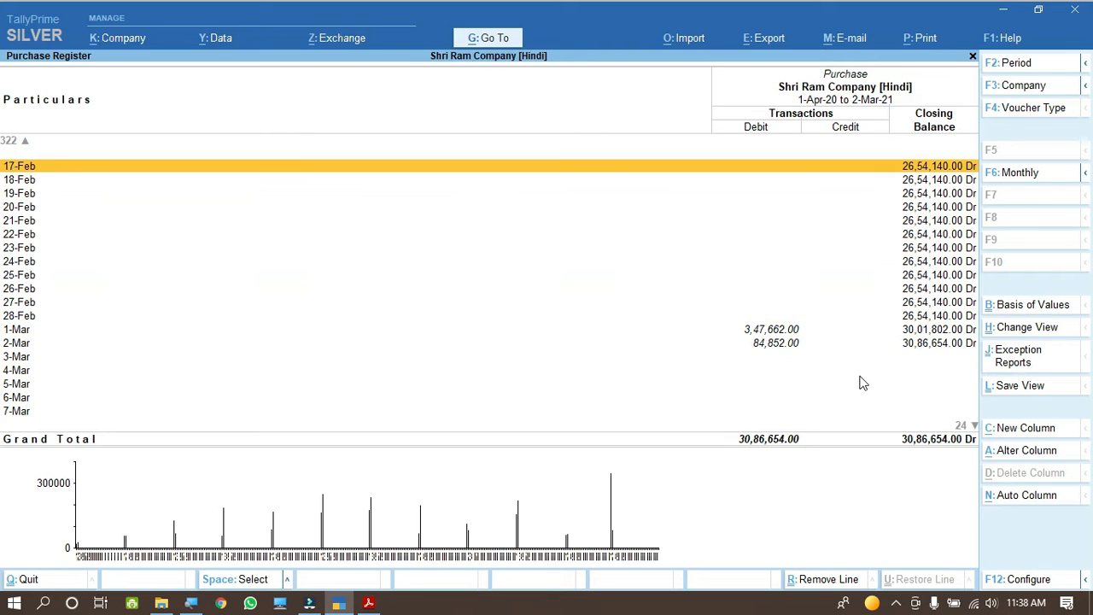
key(Up)
key(Up)
key(Up)
key(Up)
key(Up)
key(Up)
key(Up)
key(Up)
key(Up)
key(Up)
key(Up)
key(Up)
key(Up)
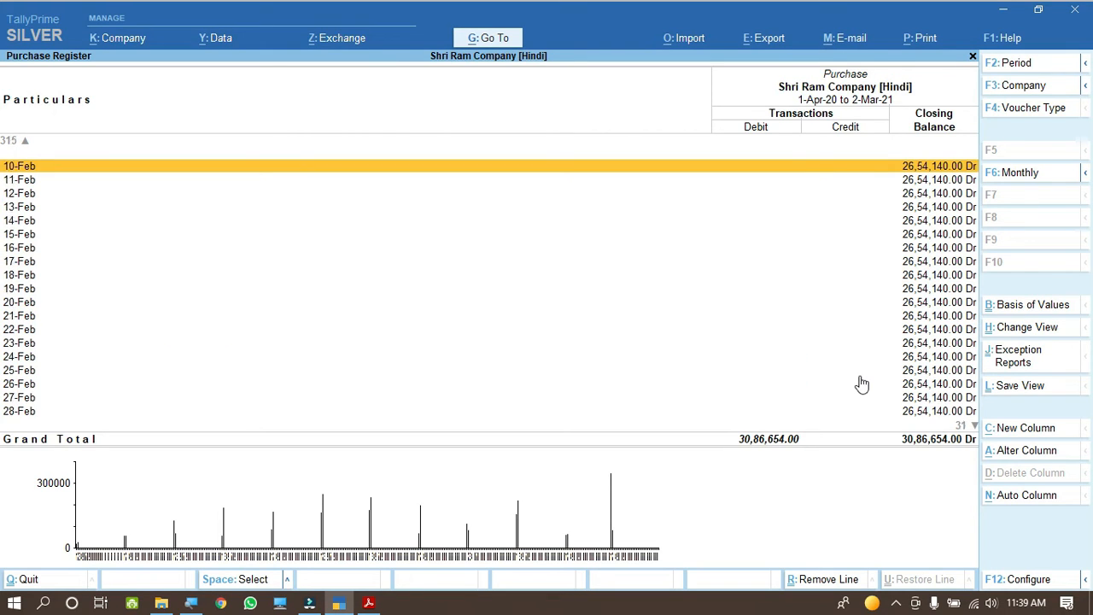
key(Down)
key(Down)
key(Down)
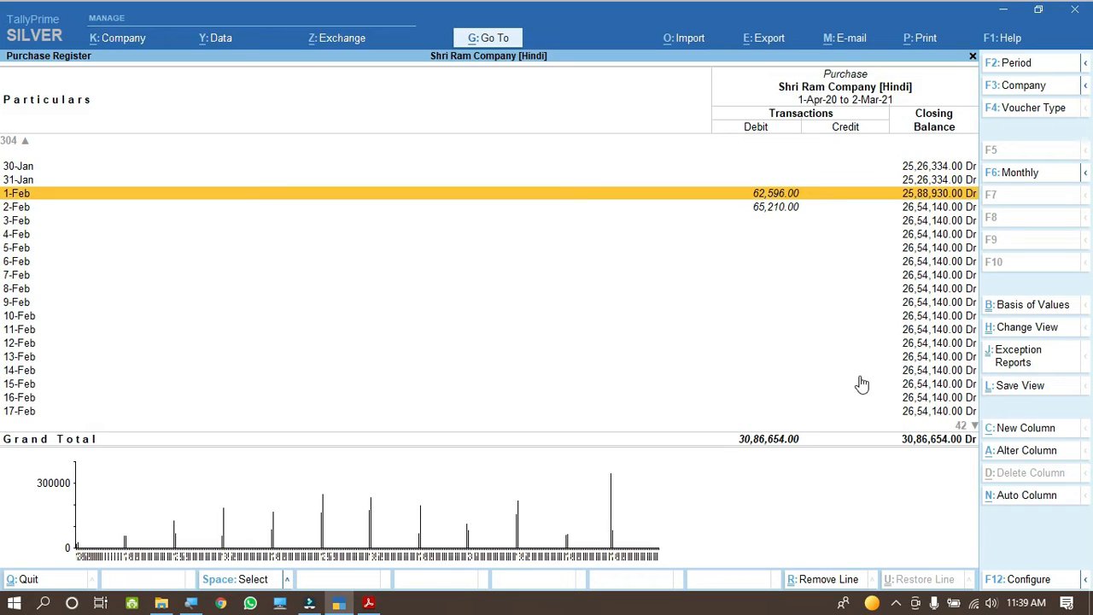
key(Up)
key(Down)
key(Down)
key(Down)
key(Down)
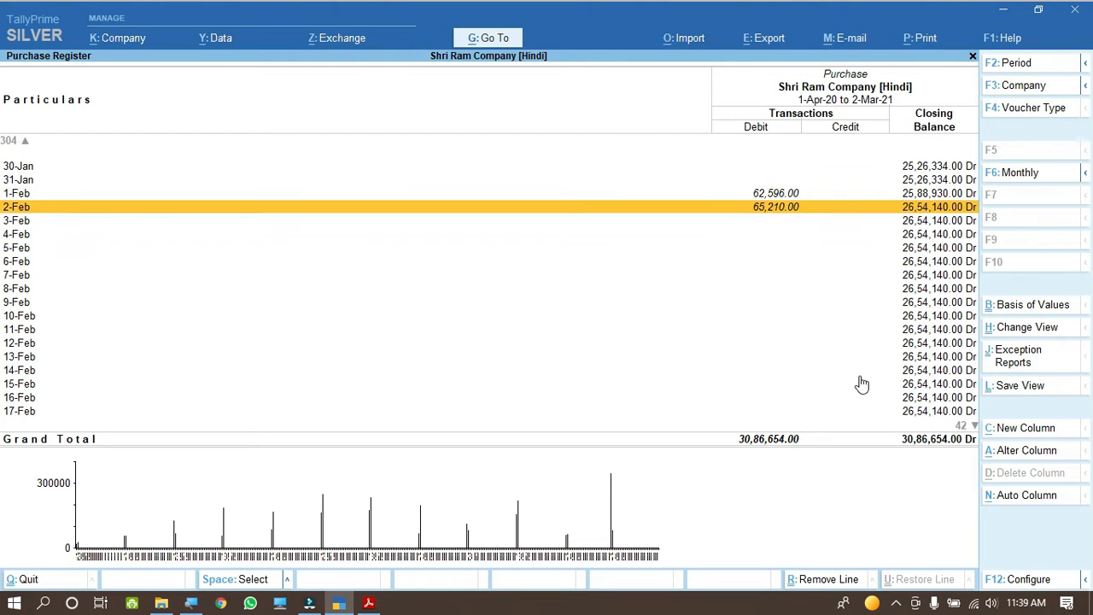
key(Down)
key(Down)
key(Up)
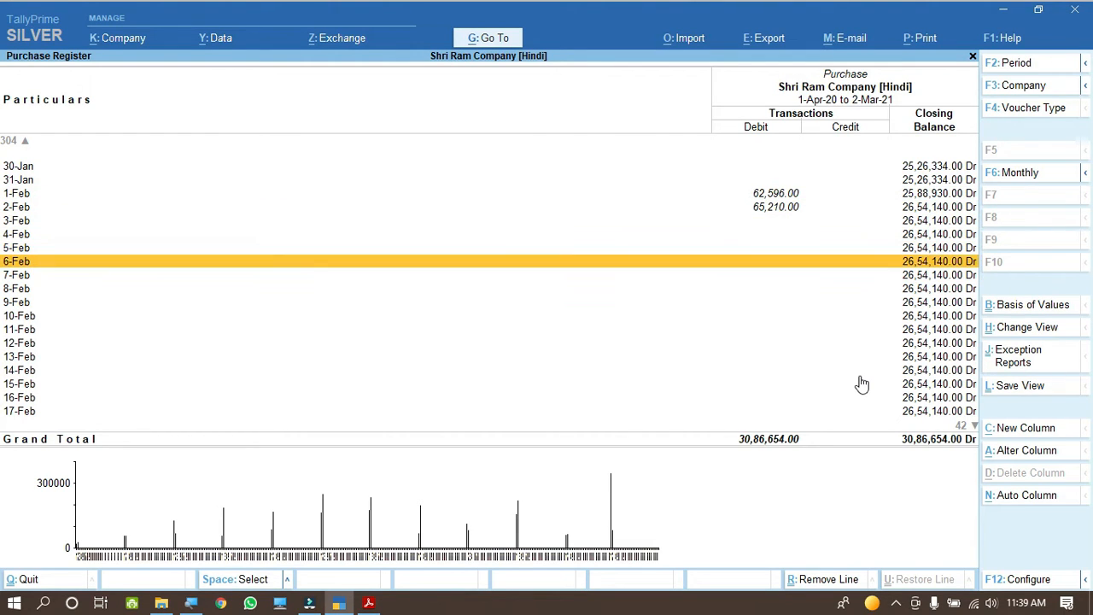
key(Up)
key(Up)
key(Up)
key(Up)
key(Up)
key(Down)
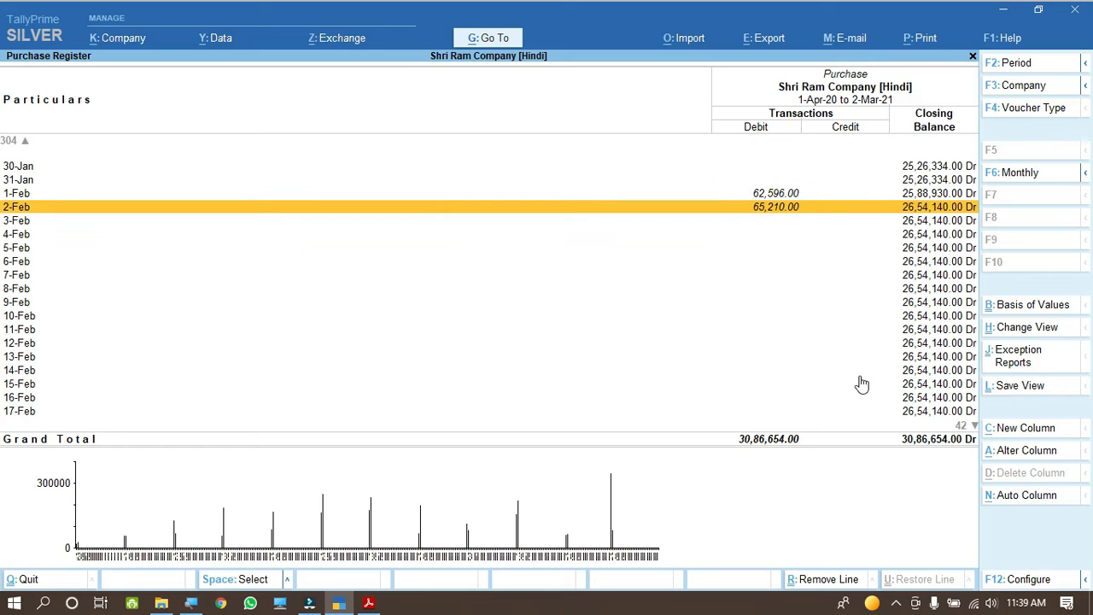
key(Up)
key(Down)
- Return to the PDF in Acrobat Reader and select the text of the next report type
click(369, 603)
click(139, 258)
drag(139, 258, 274, 268)
- Switch back to TallyPrime and change the Purchase Register period to run from 1-6-2020 to 31-7-2020
key(alt+Tab)
click(1051, 65)
text(1)
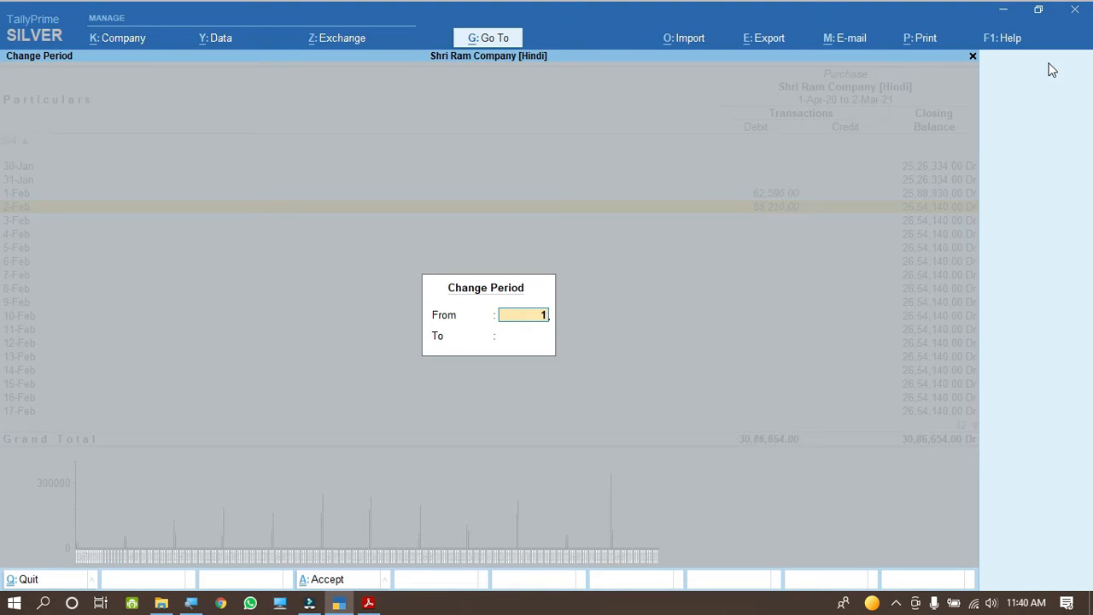
text(-6)
key(Return)
text(31)
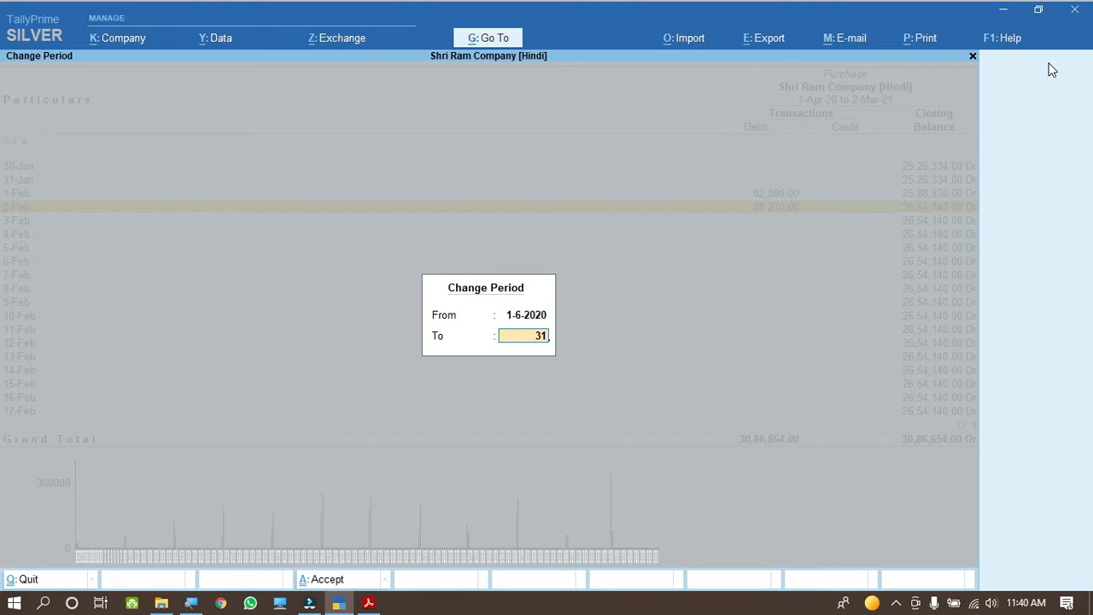
text(.7)
key(Return)
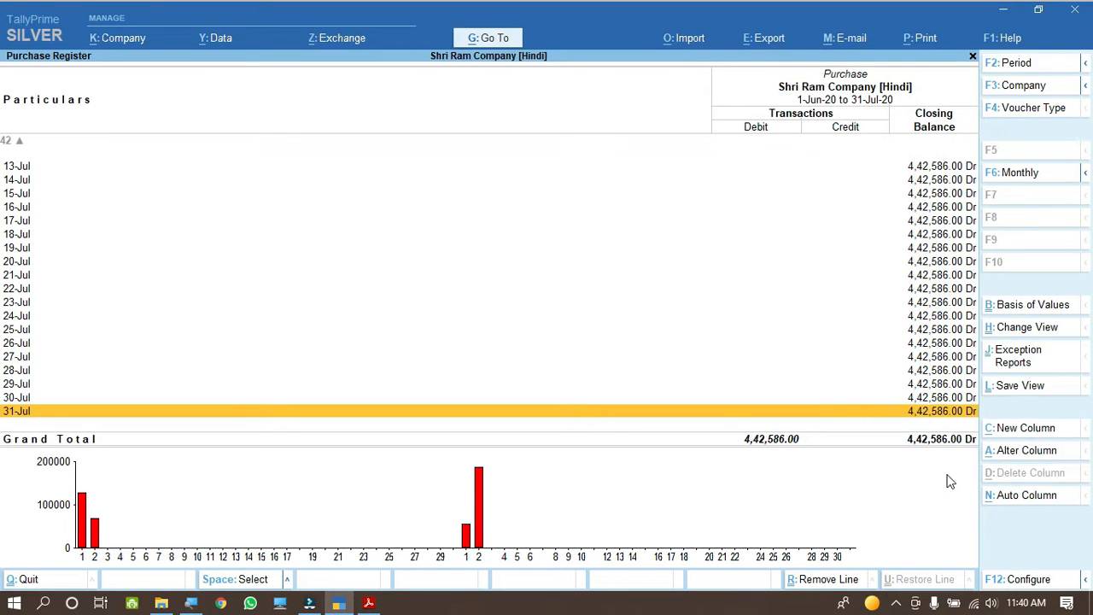
- Examine the daily purchase entries of the selected period from 31-Jul back to 1-Jun
key(Up)
key(Up)
key(Up)
key(Up)
key(Up)
key(Up)
key(Up)
key(Up)
key(Up)
key(Up)
key(Up)
key(Up)
key(Up)
key(Up)
key(Up)
key(Up)
key(Up)
key(Up)
key(Up)
key(Up)
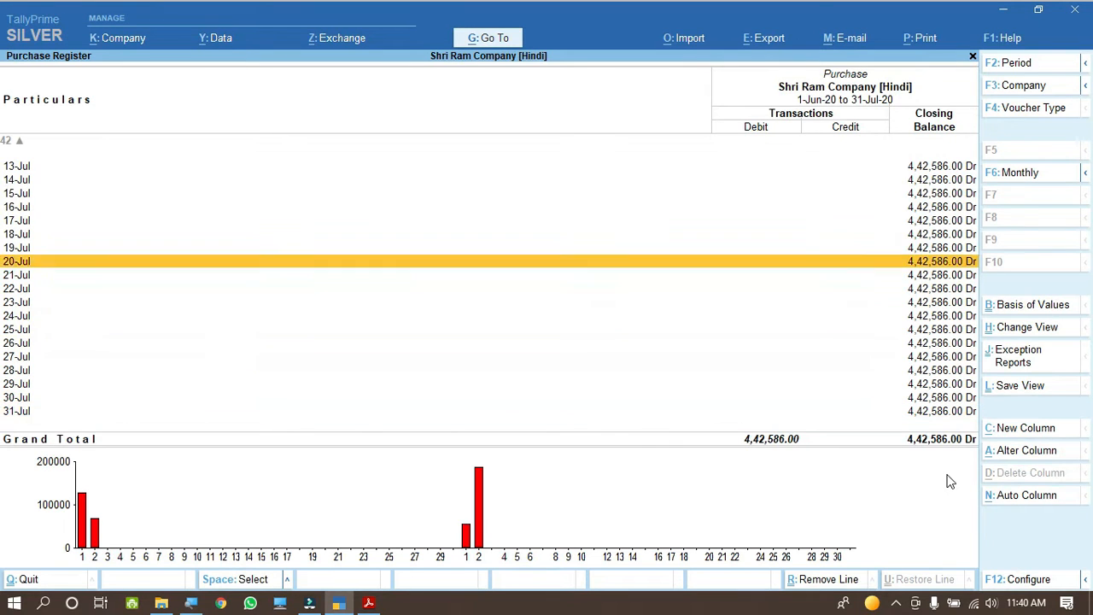
key(Up)
key(Up)
key(Up)
key(Up)
key(Up)
key(Up)
key(Up)
key(Up)
key(Up)
key(Up)
key(Up)
key(Up)
key(Up)
key(Up)
key(Up)
key(Up)
key(Up)
key(Up)
key(Up)
key(Up)
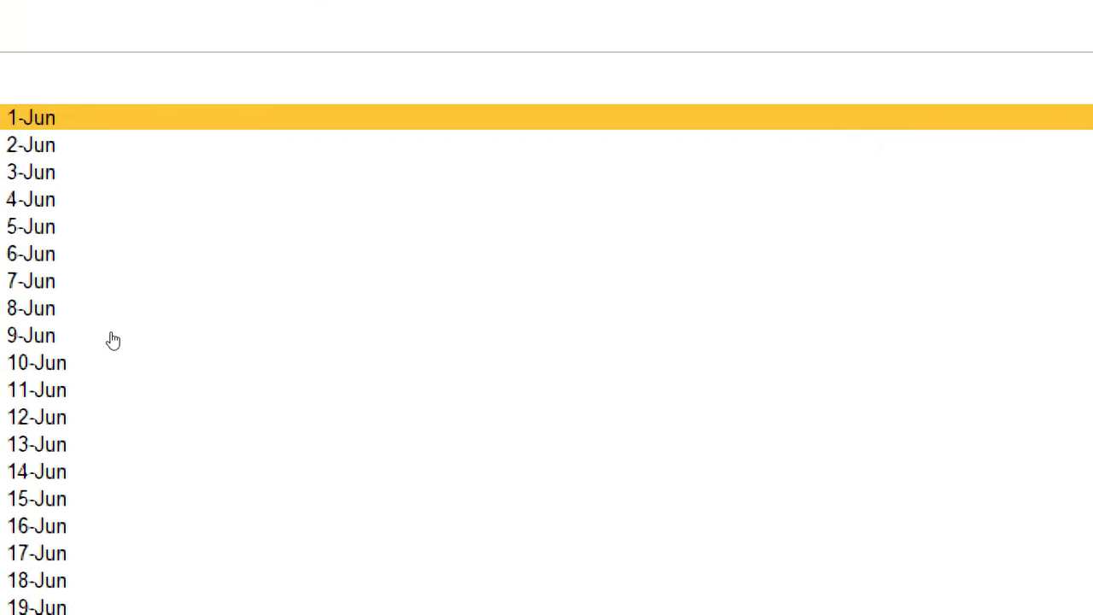
- Examine the June days of the daily Purchase Register, going down the list and back up to the earlier dates
key(Down)
key(Down)
key(Down)
key(Down)
key(Down)
key(Down)
key(Down)
key(Down)
key(Down)
key(Down)
key(Down)
key(Down)
key(Down)
key(Down)
key(Down)
key(Down)
key(Down)
key(Down)
key(Down)
key(Down)
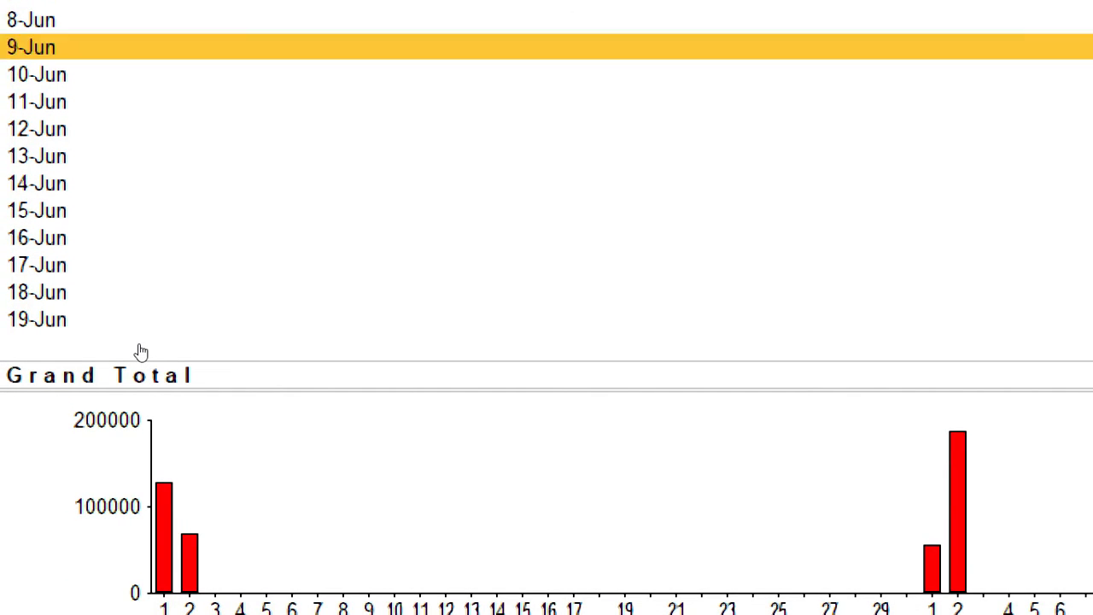
key(Up)
key(Up)
key(Up)
key(Up)
key(Up)
key(Up)
key(Up)
key(Up)
key(Up)
key(Up)
key(Up)
key(Up)
key(Up)
key(Up)
key(Up)
key(Up)
key(Up)
key(Up)
key(Up)
key(Up)
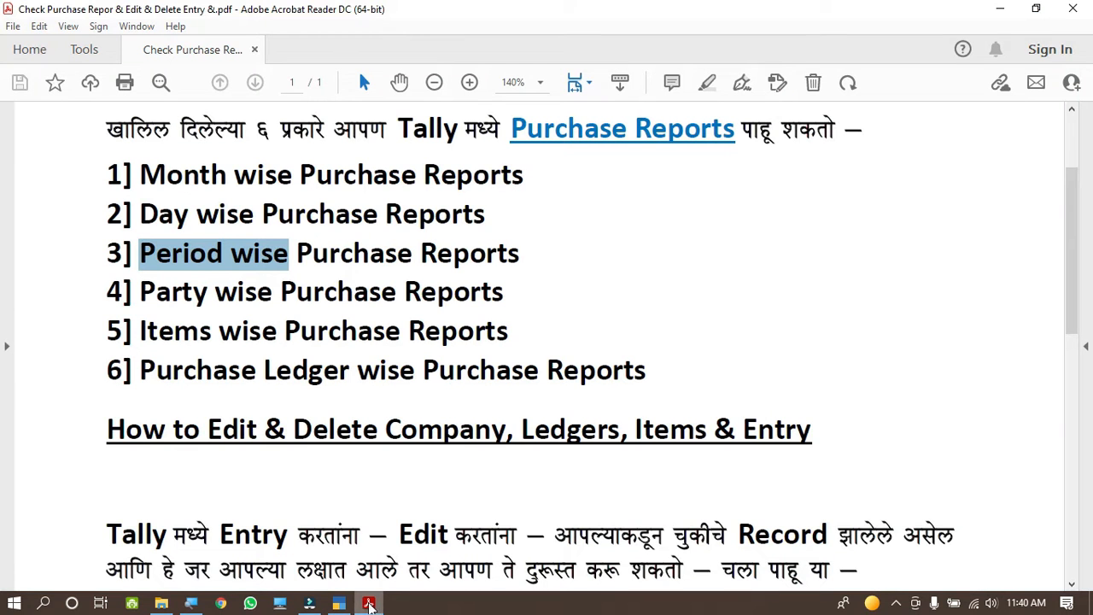
- Select "Party wise" in the report list of the PDF in Acrobat Reader and switch back to TallyPrime
click(368, 603)
drag(135, 291, 271, 292)
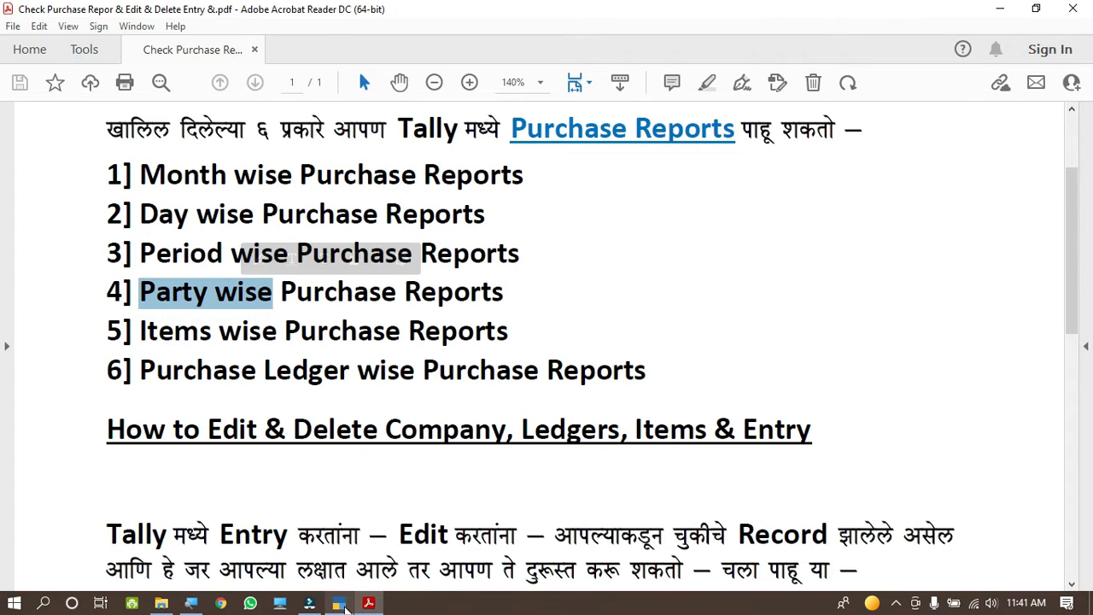
click(339, 605)
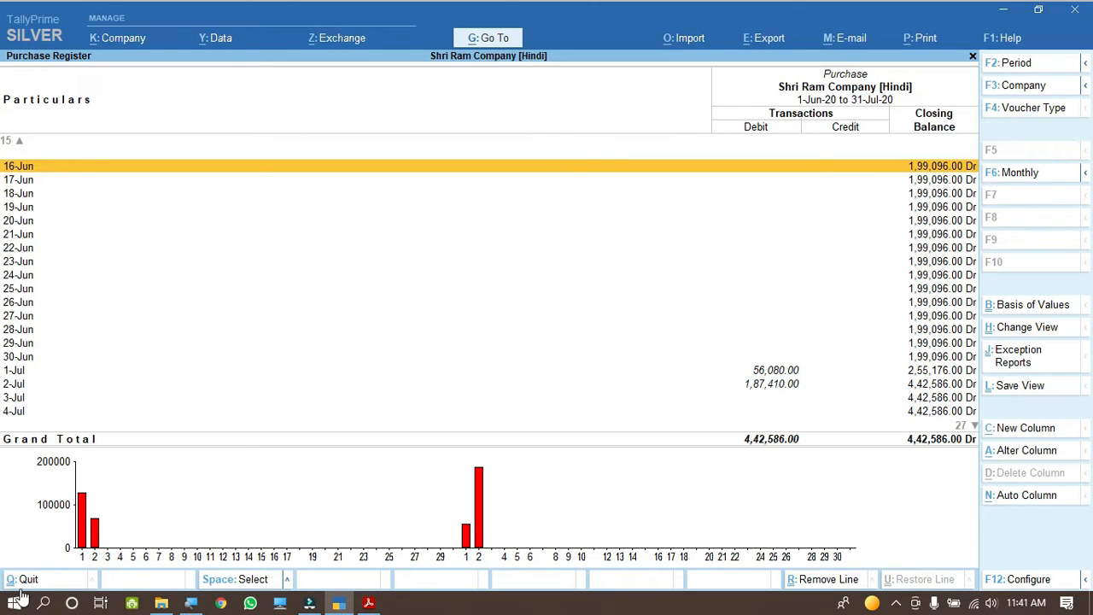
- Close the Purchase Register and go back to the main Gateway of Tally
key(ctrl)
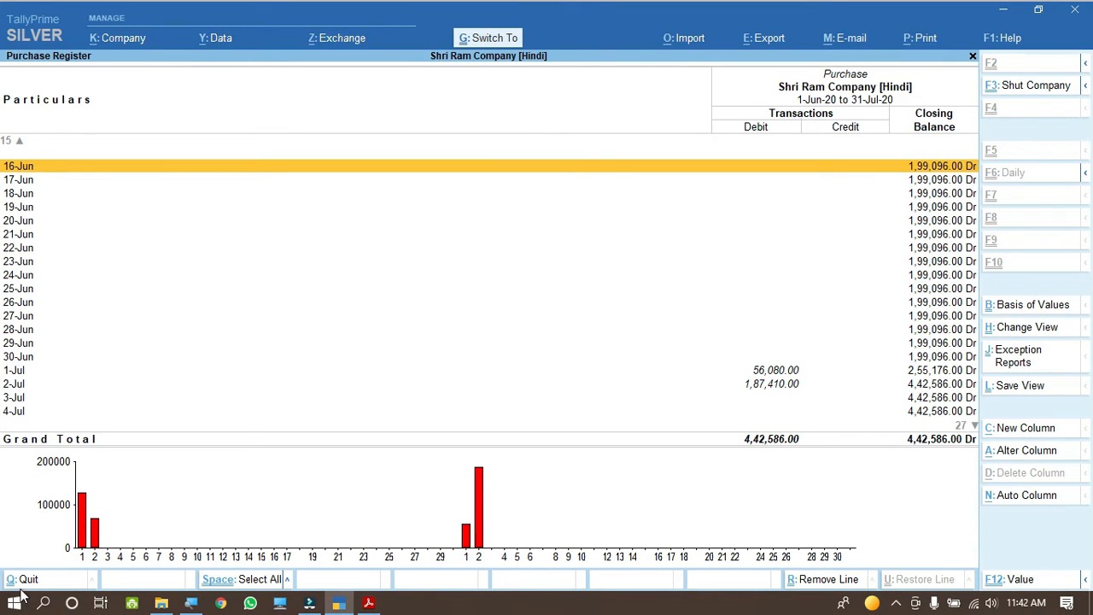
key(ctrl+q)
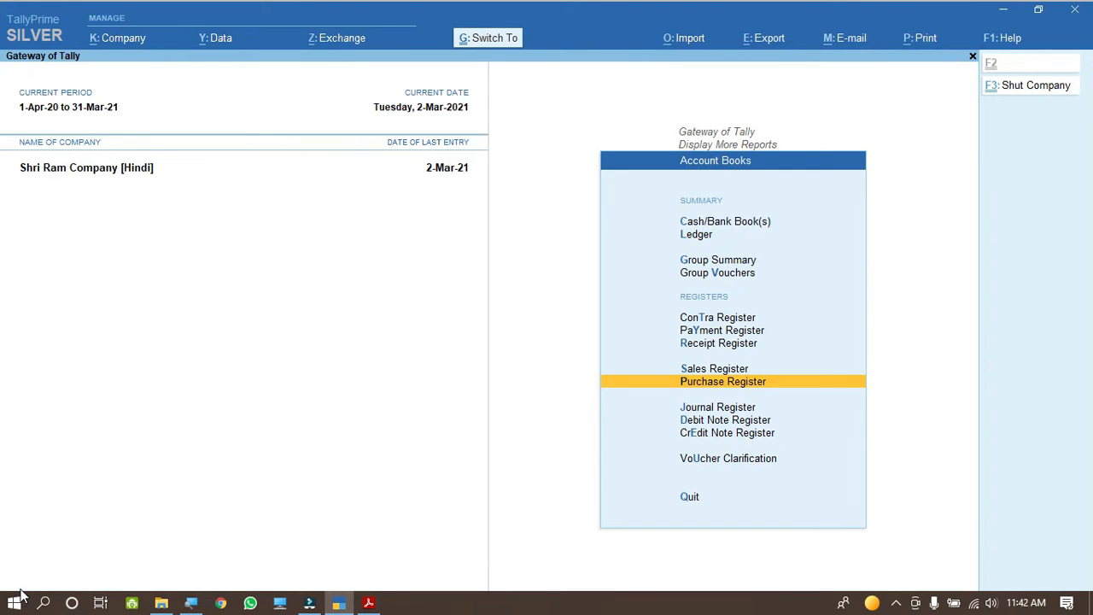
key(ctrl+q)
key(ctrl+q)
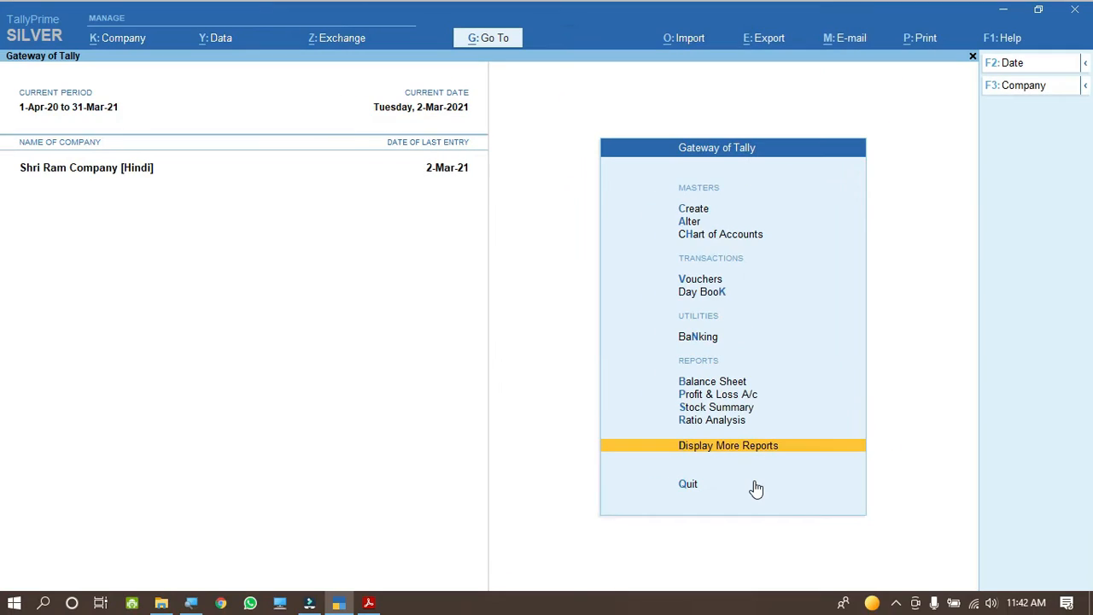
- Open the Ledger report selection in the Account Books under Display More Reports
key(Return)
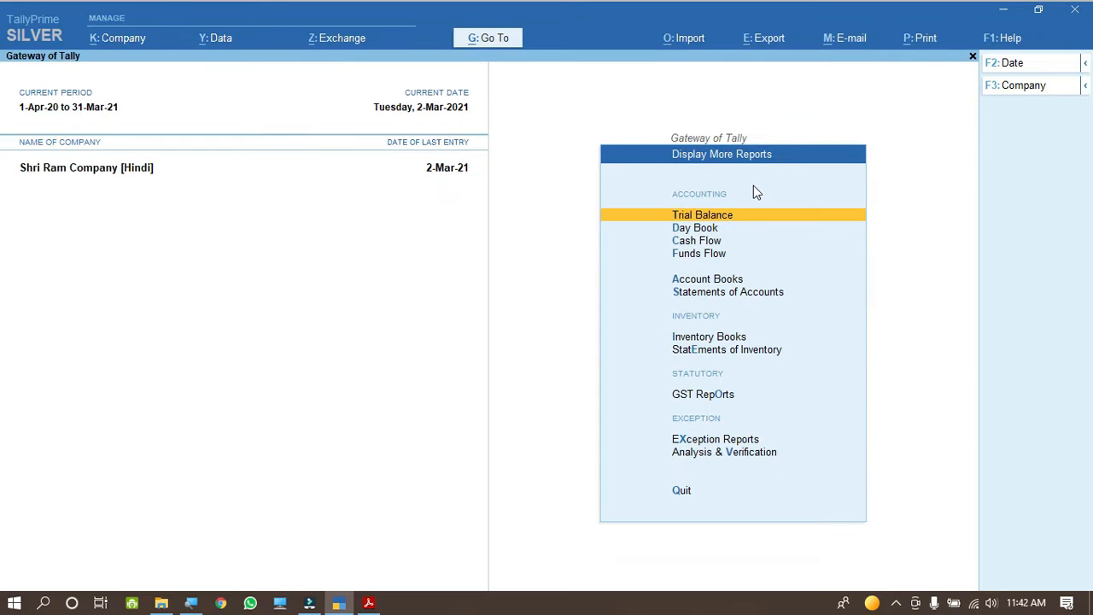
key(Down)
key(Down)
key(Down)
key(Down)
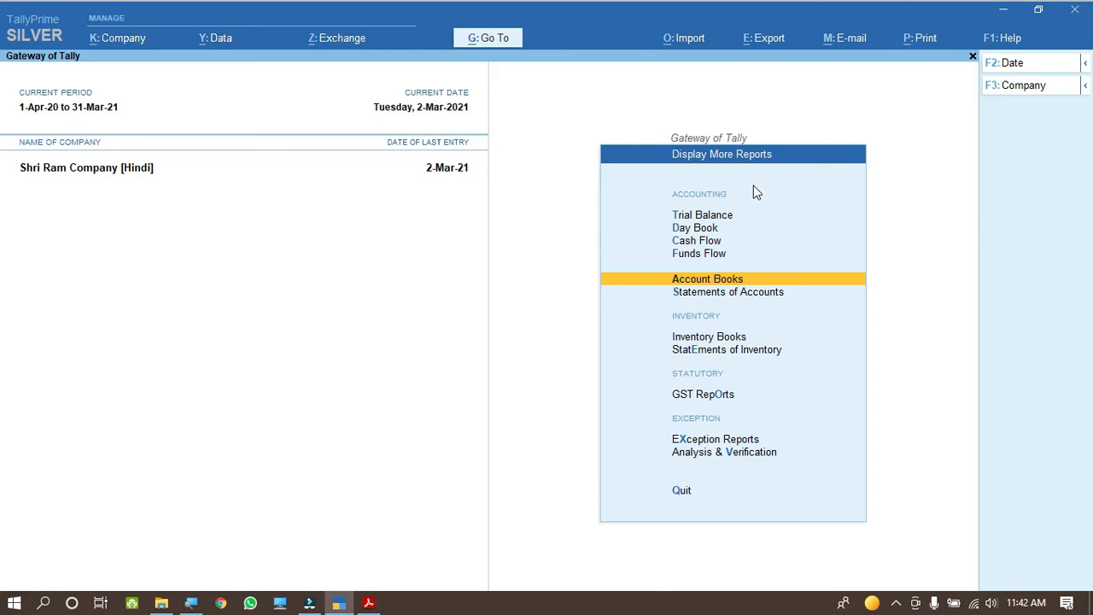
key(super)
key(super)
key(Return)
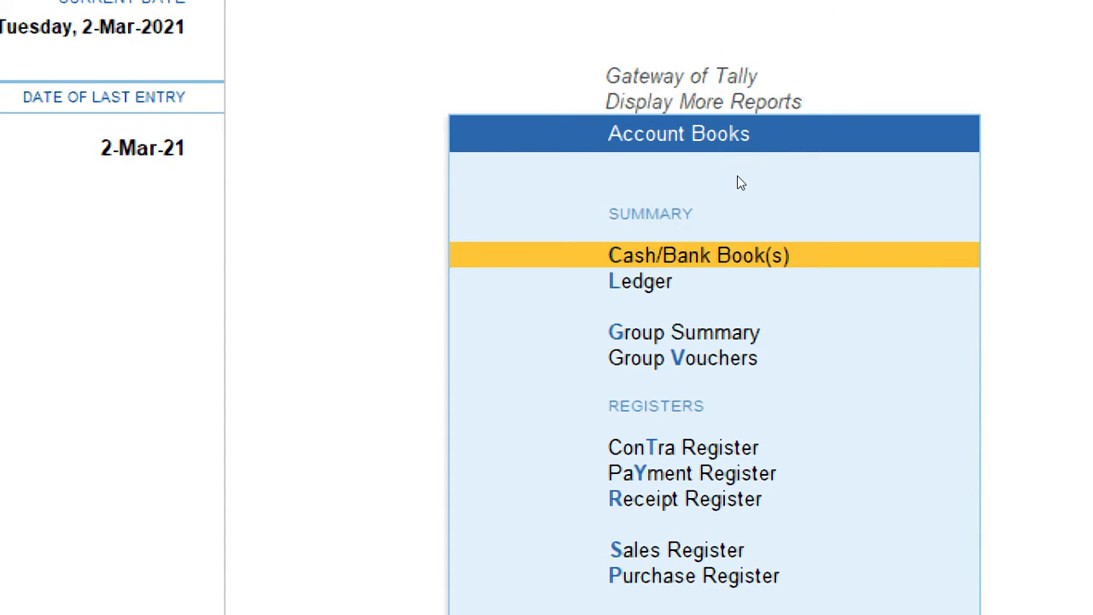
key(Down)
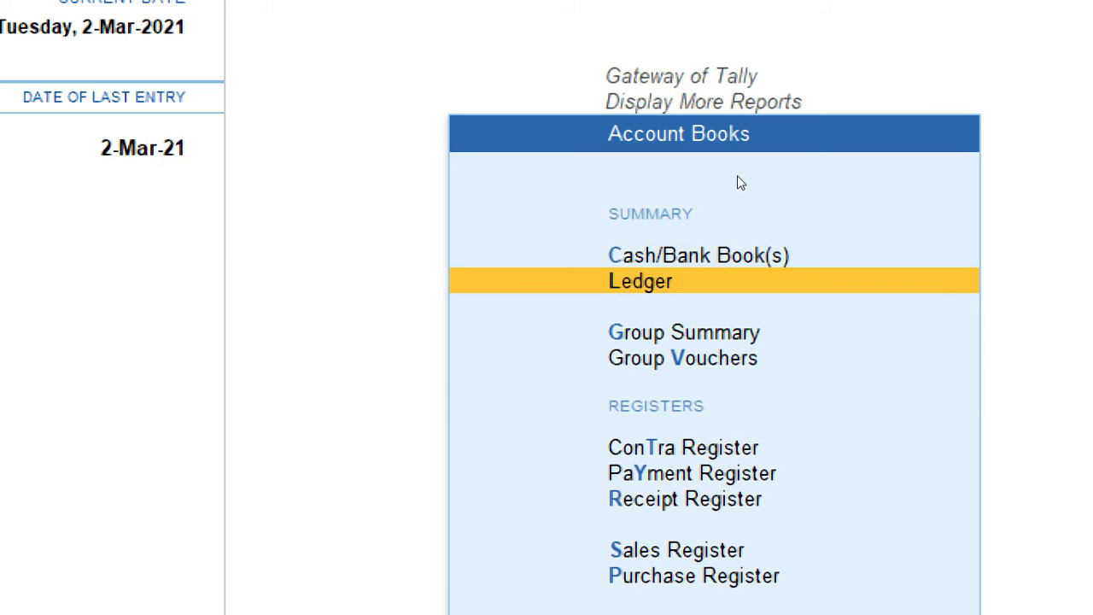
key(Return)
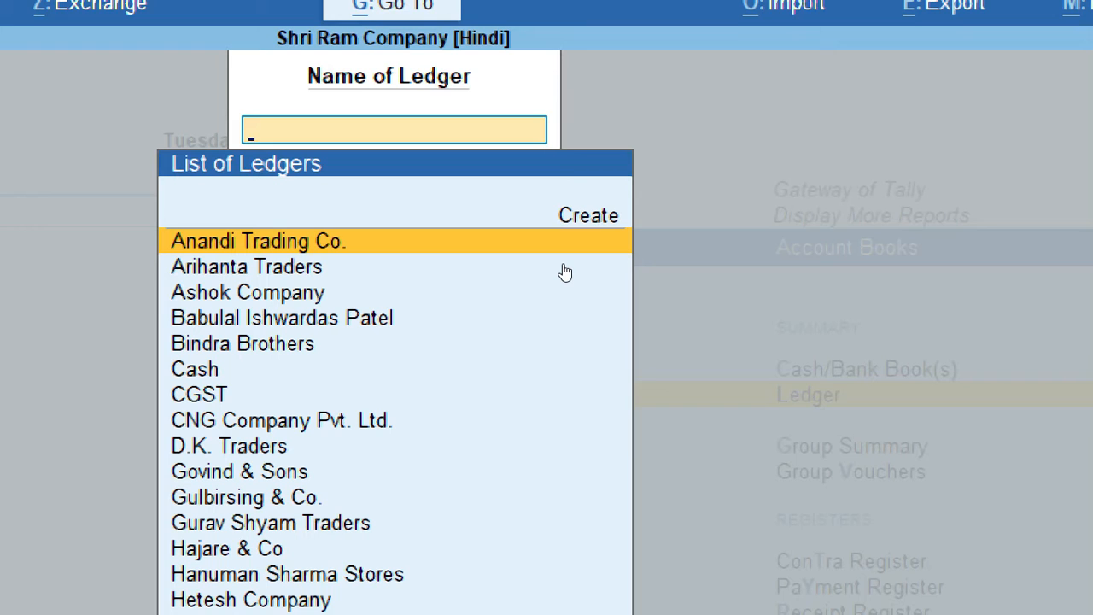
text(Sh)
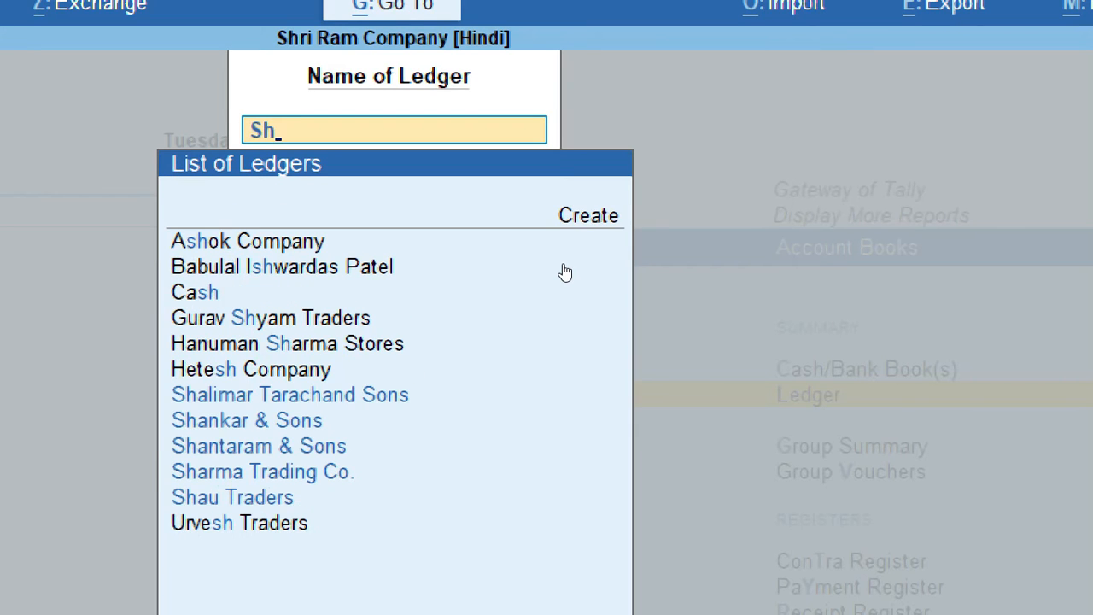
key(BackSpace)
key(BackSpace)
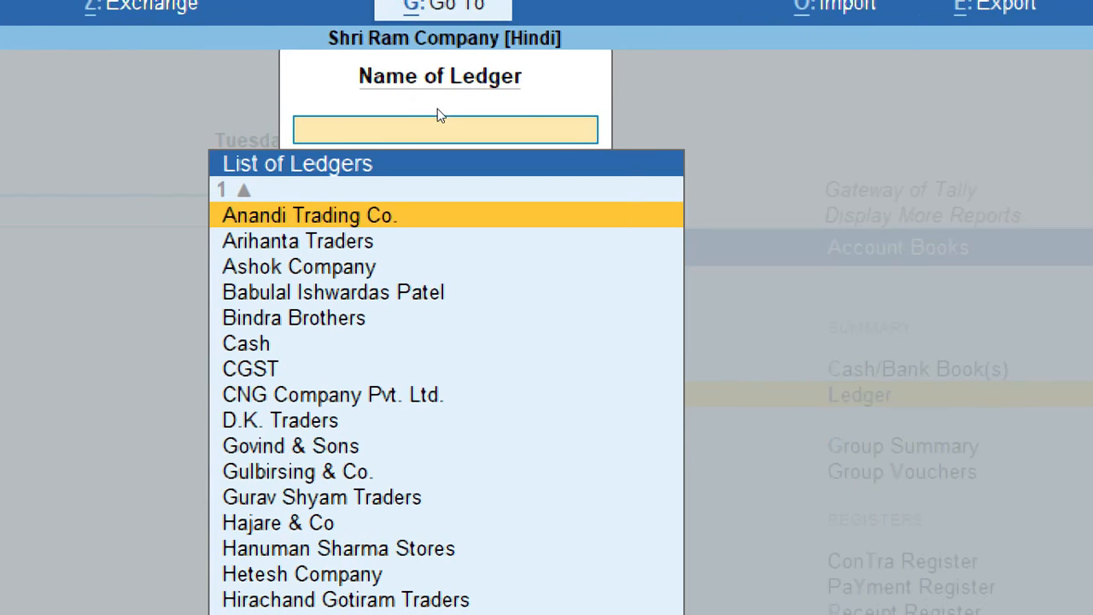
- Find the ledger Ashok Company and open its Ledger Vouchers report
text(A)
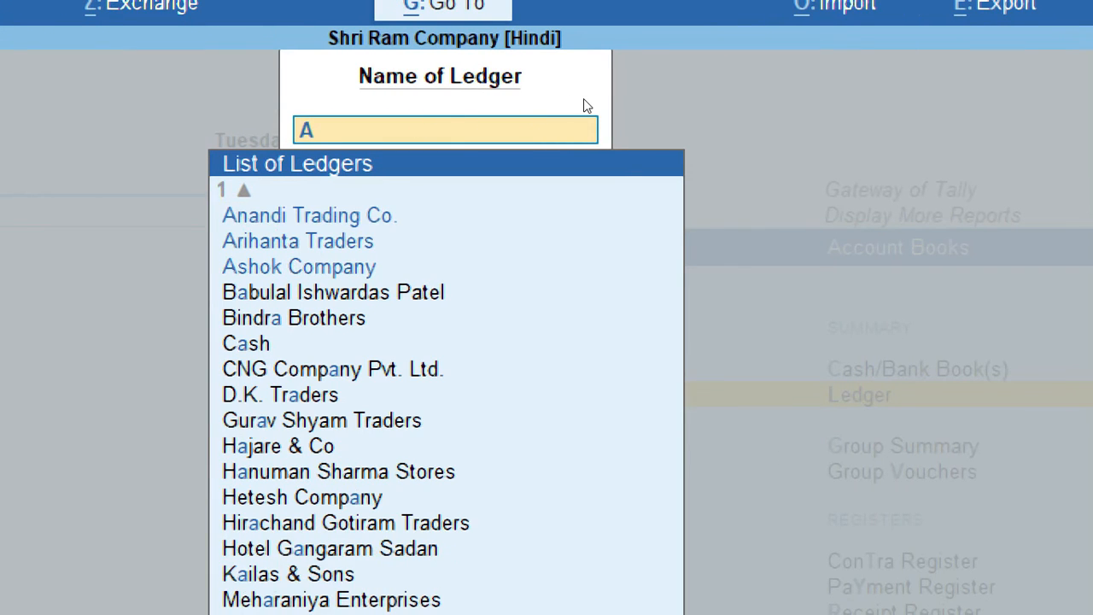
text(shok)
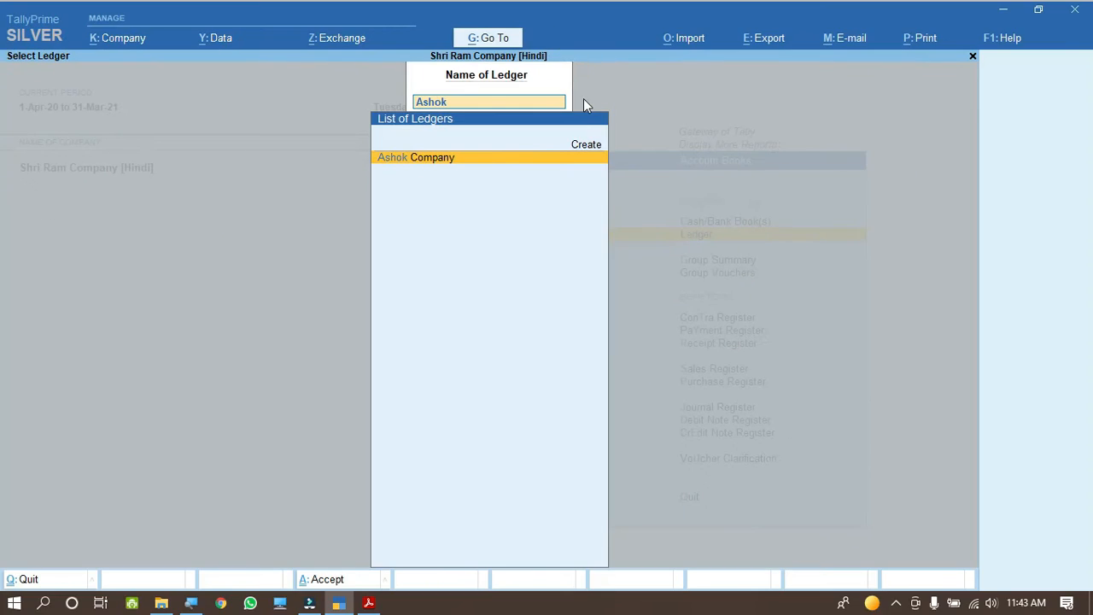
key(Return)
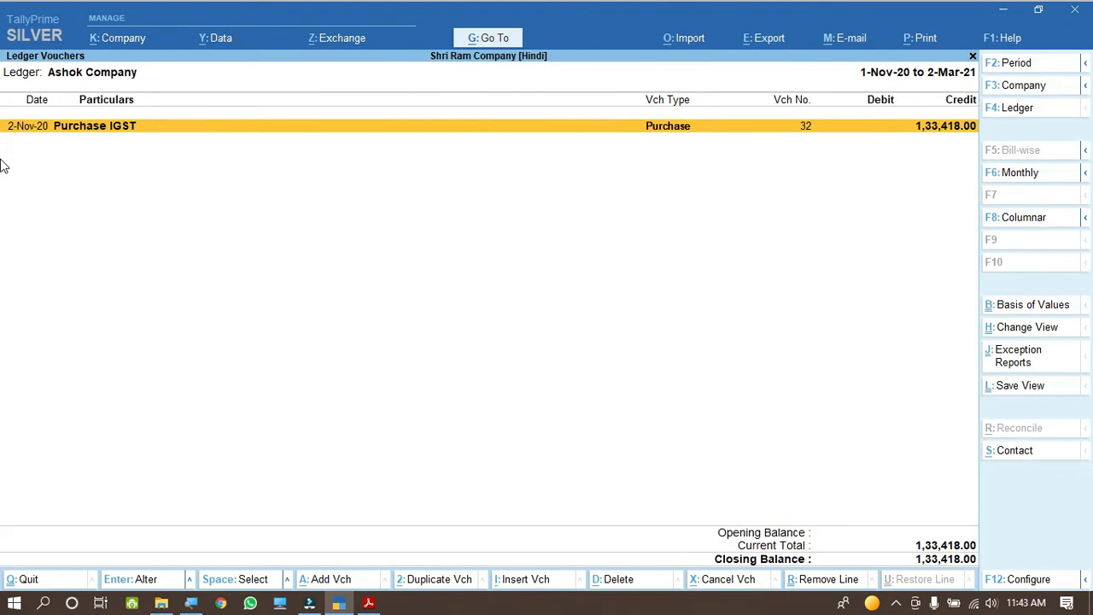
- Open the 2-Nov-20 Purchase IGST voucher and examine its party, purchase ledger, items, IGST and round-off entries
key(Return)
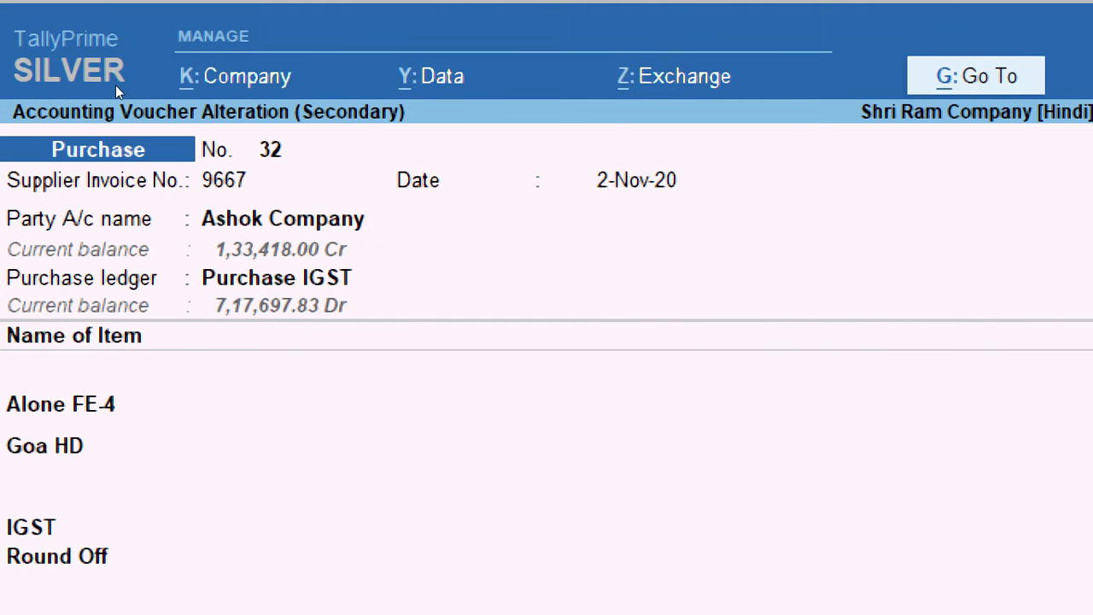
key(Return)
key(Return)
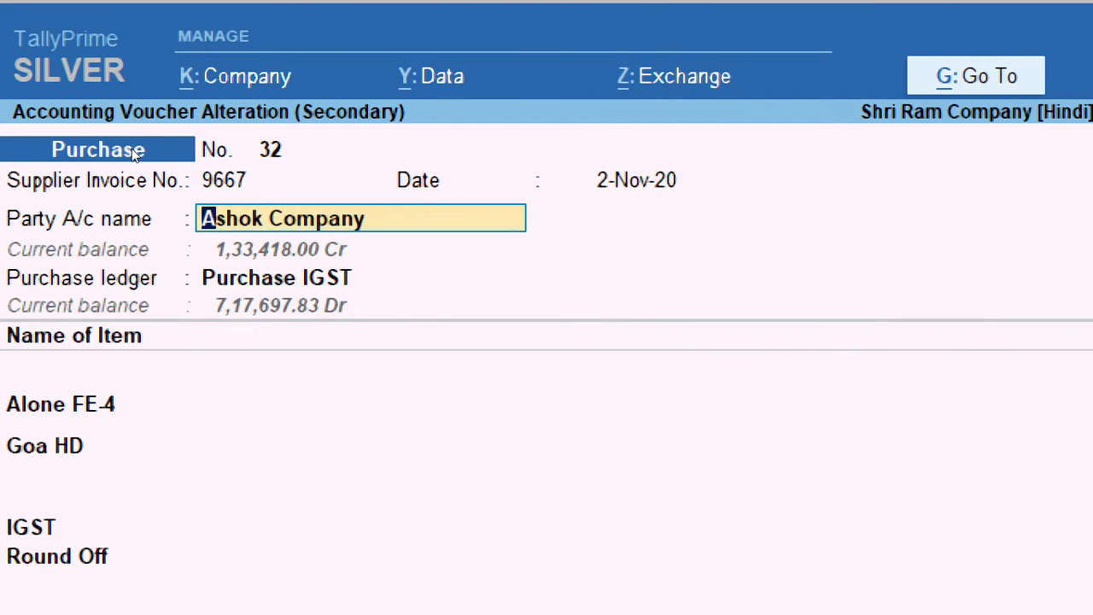
key(Return)
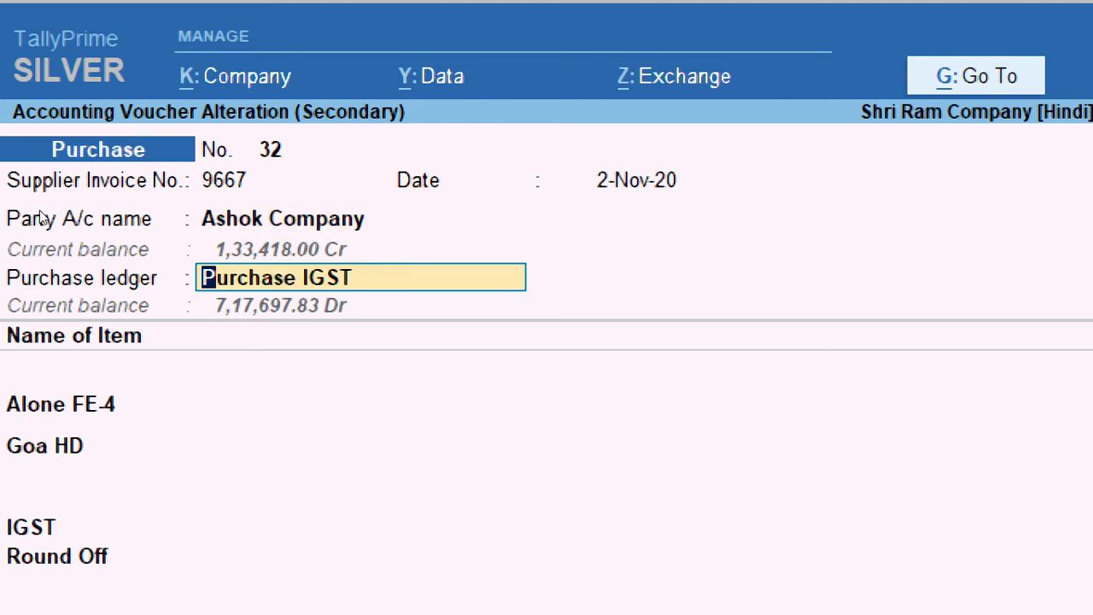
key(Return)
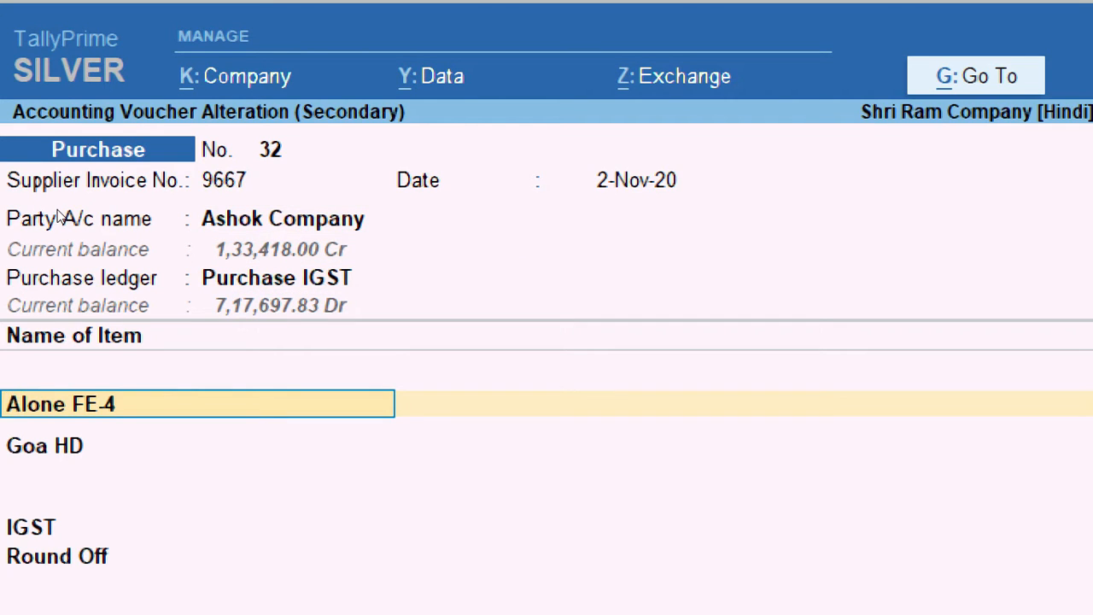
key(Down)
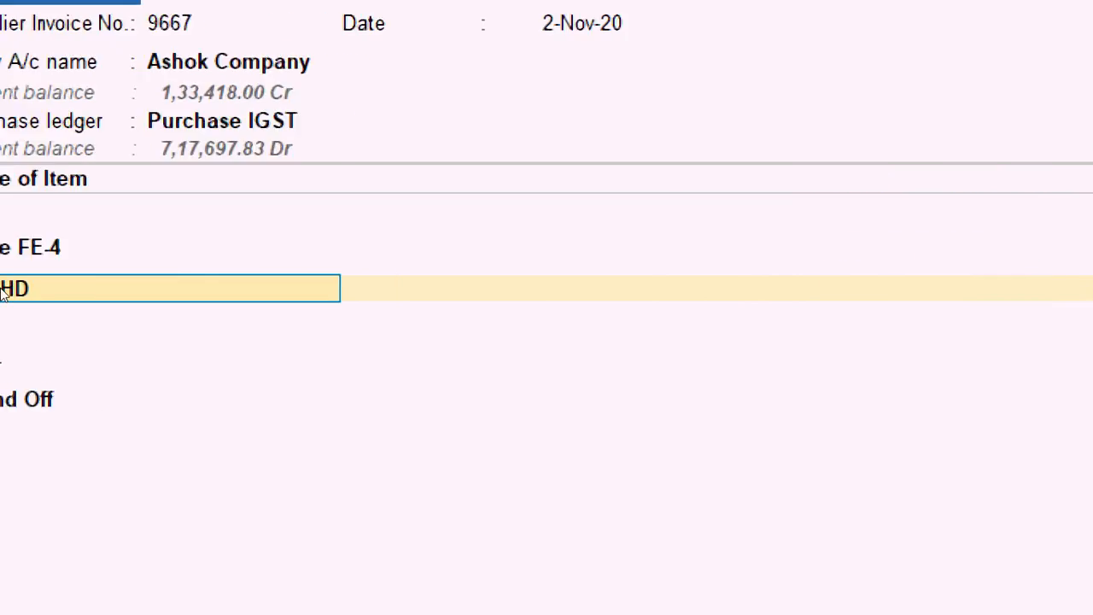
key(Down)
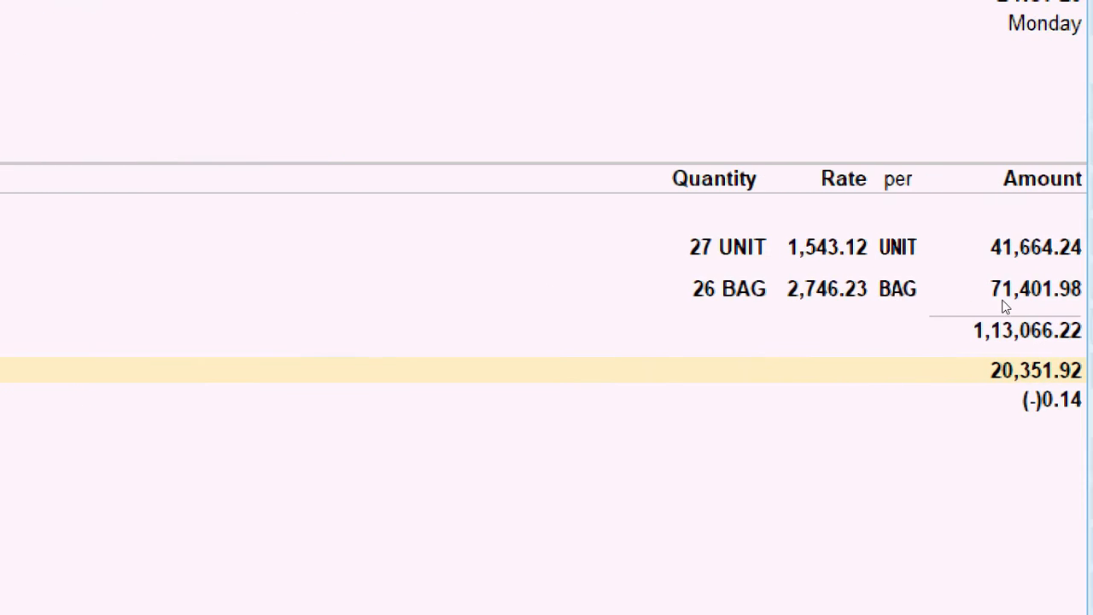
key(Return)
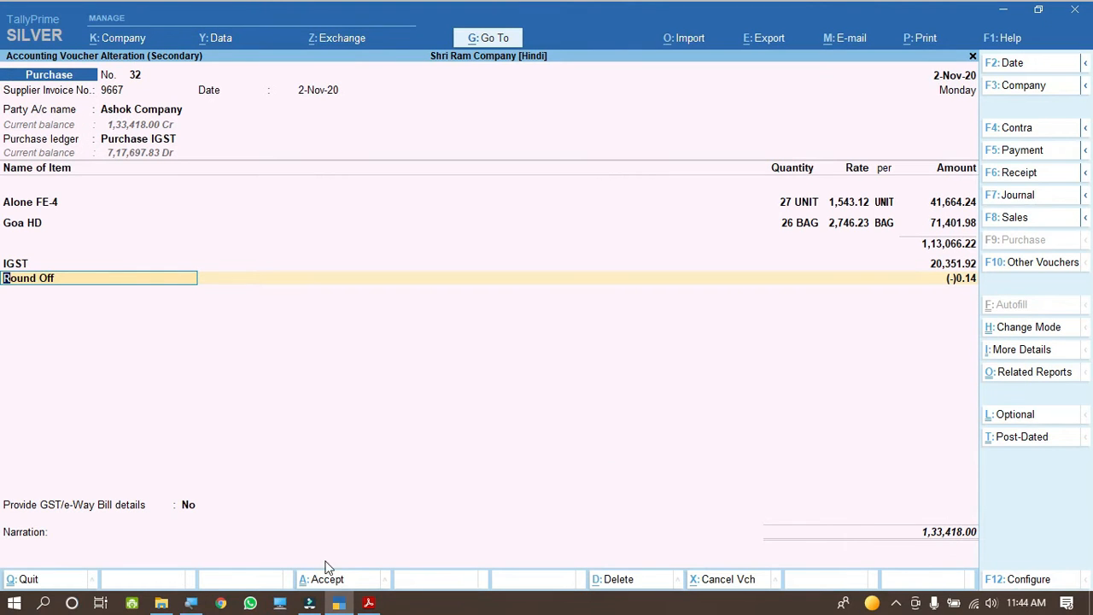
- Select "Items wise" in the report list of the PDF in Acrobat Reader and switch back to TallyPrime
click(368, 603)
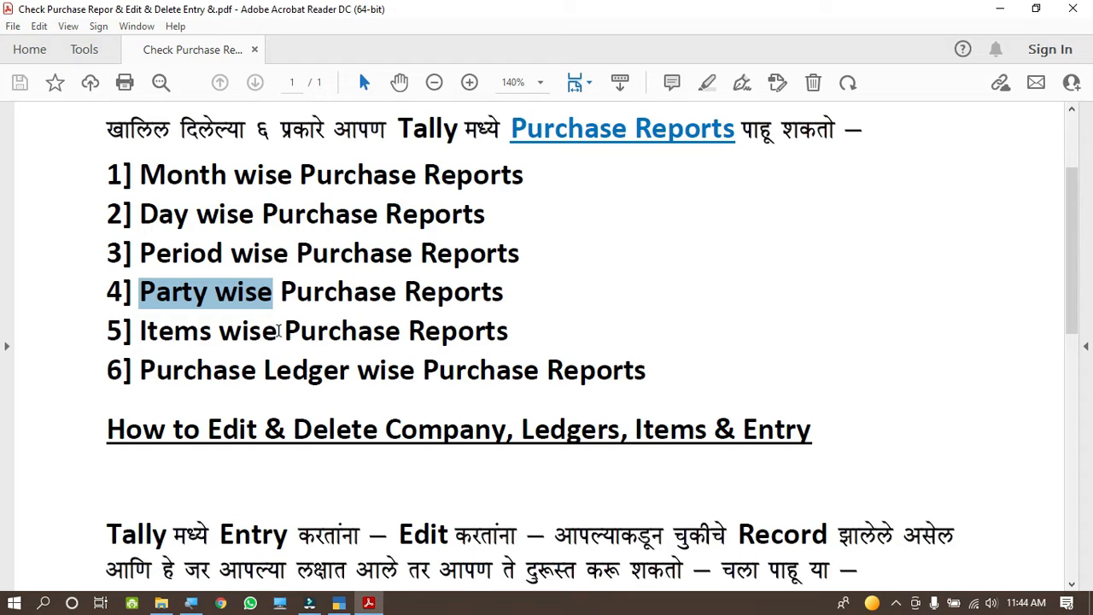
drag(140, 328, 277, 333)
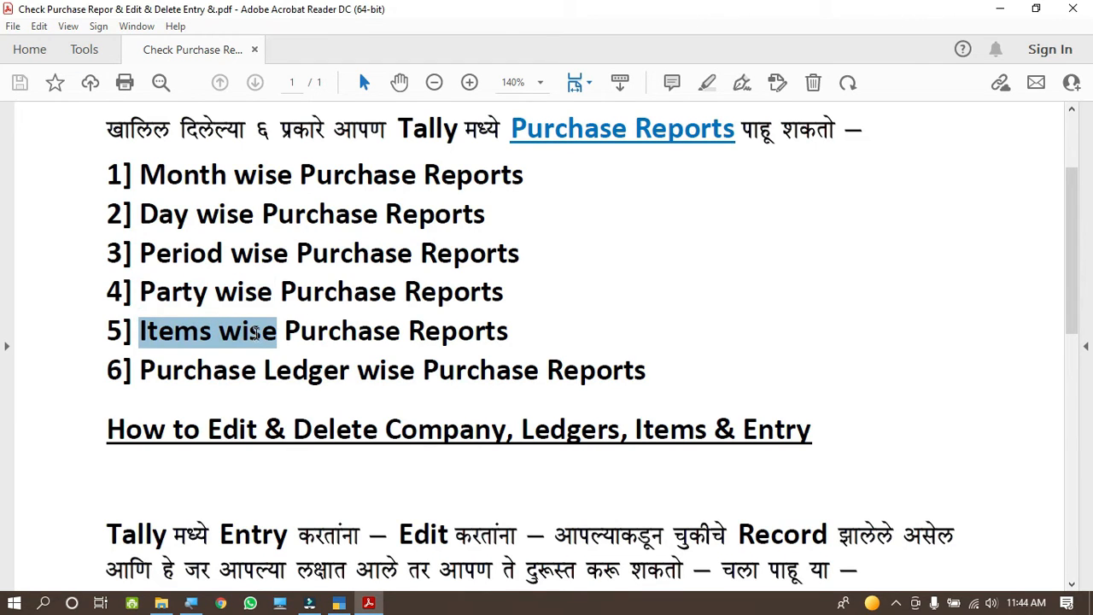
click(338, 604)
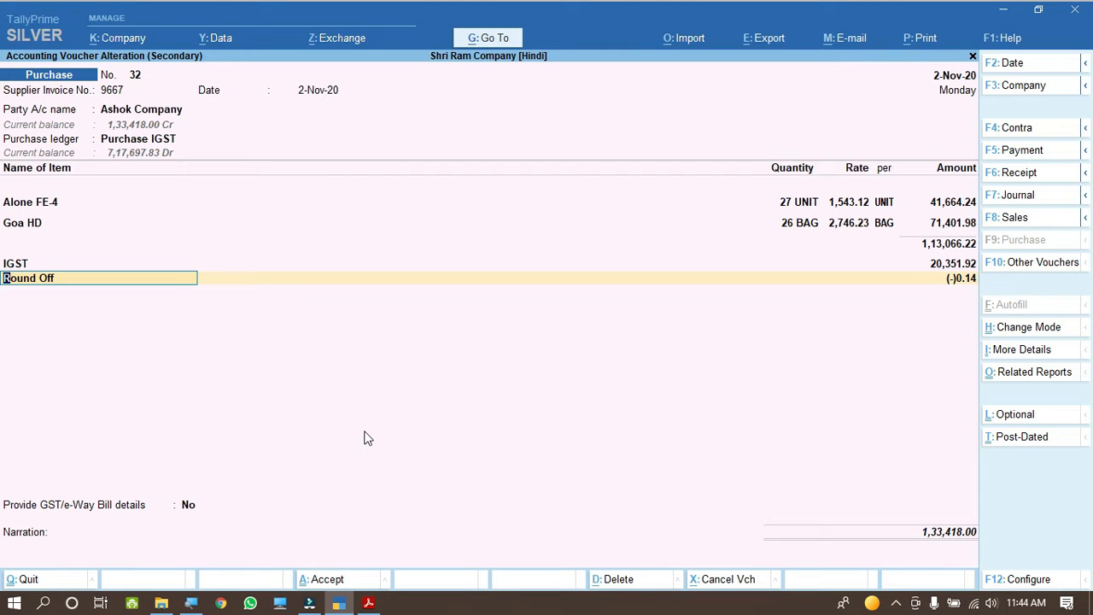
- Leave the purchase voucher and the Ashok Company ledger report without changes, returning to the main Gateway of Tally
key(ctrl)
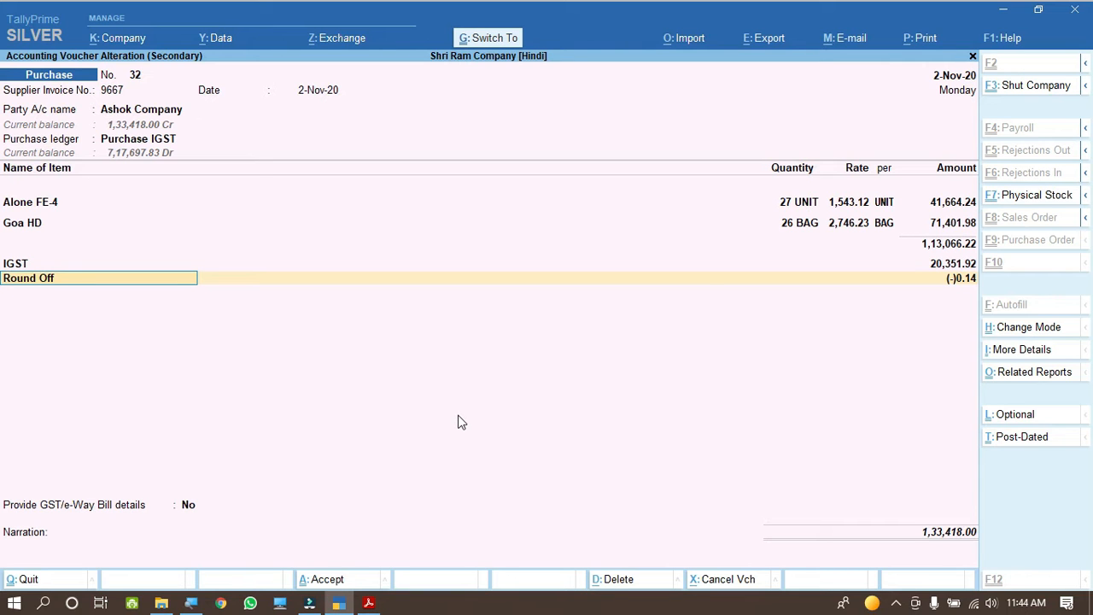
key(Escape)
key(Escape)
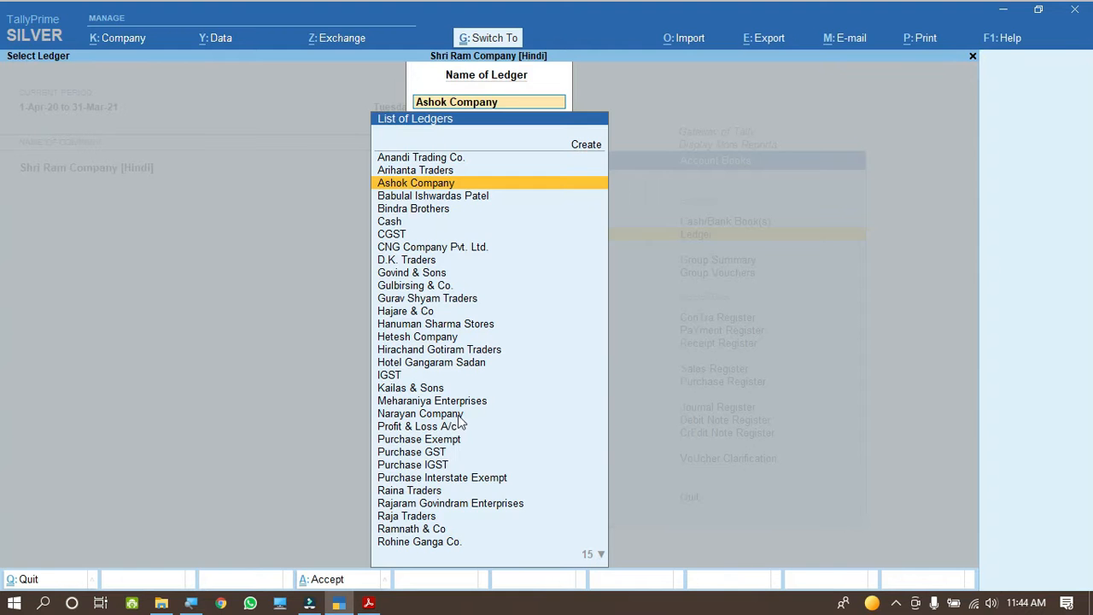
key(Escape)
key(Escape)
key(Escape)
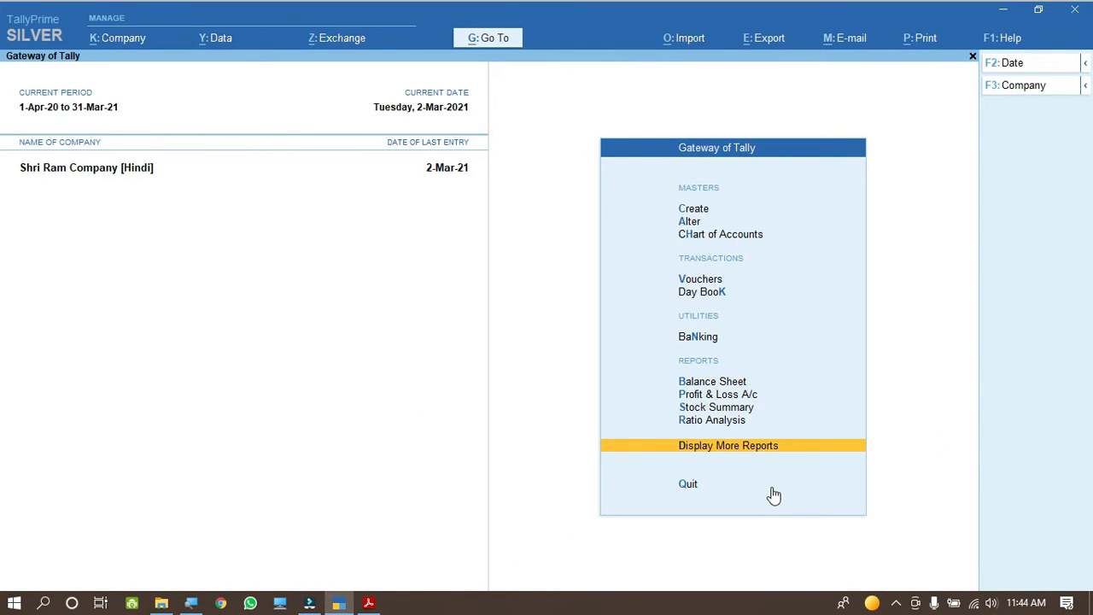
- Open the Stock Item report selection in the Inventory Books under Display More Reports
key(Return)
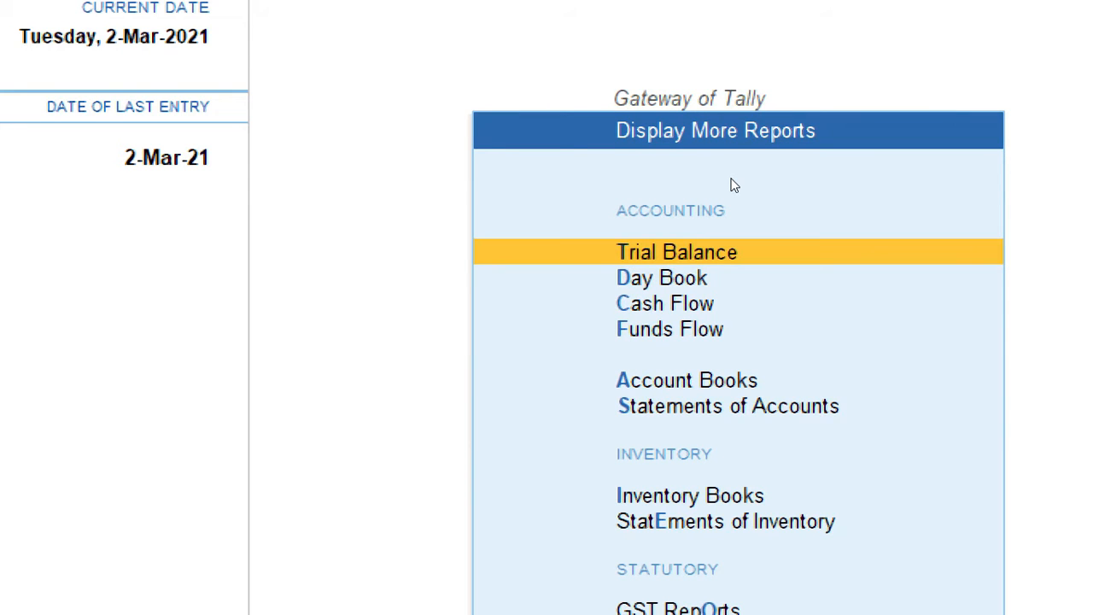
key(Down)
key(Down)
key(Down)
key(Down)
key(Down)
key(Down)
key(Down)
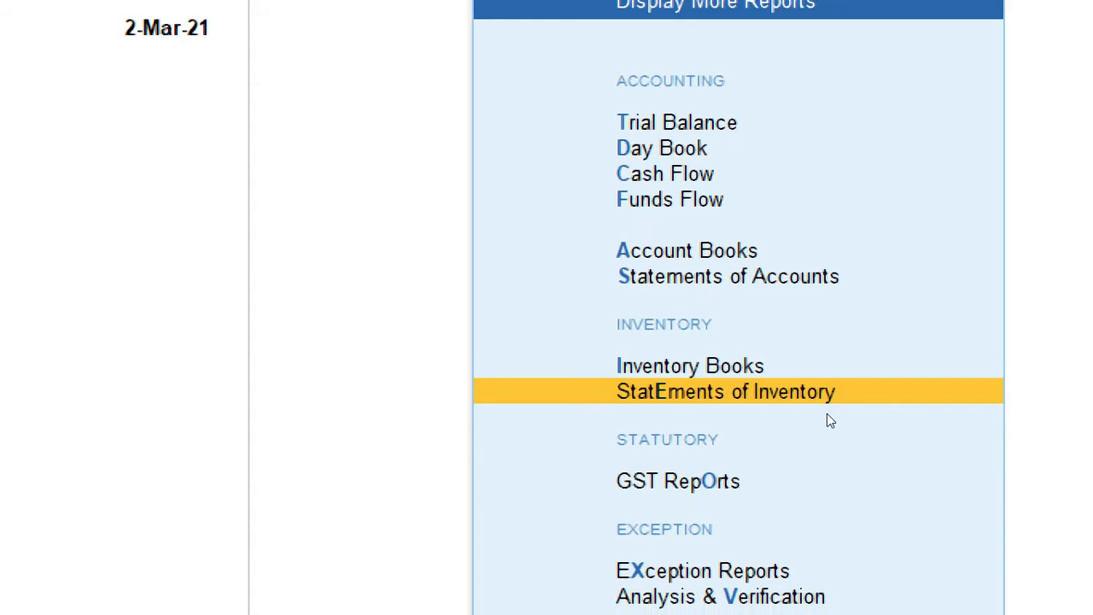
key(Up)
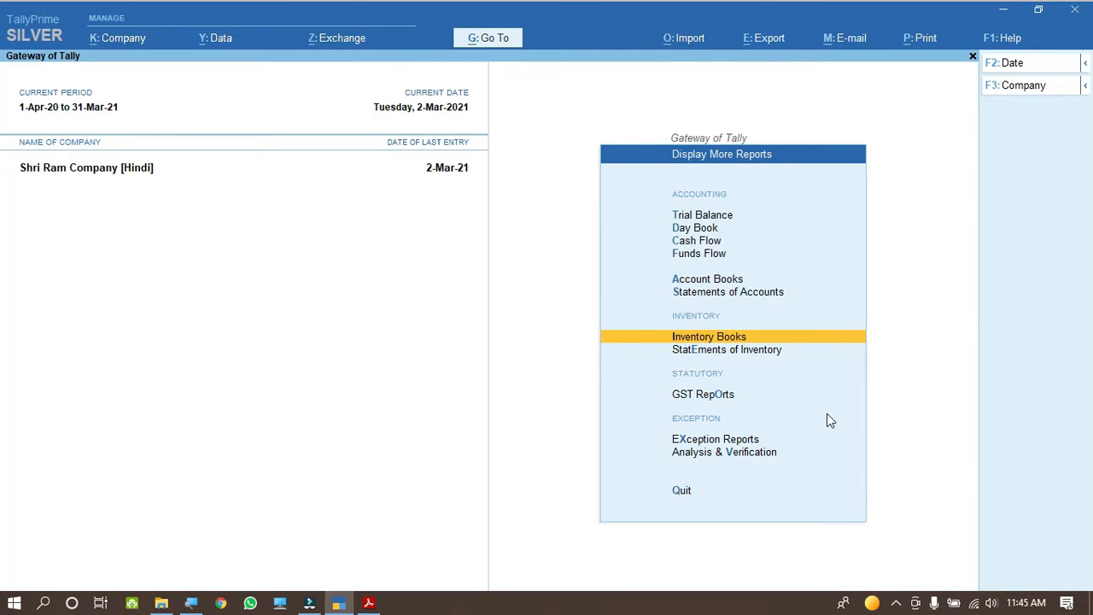
key(Return)
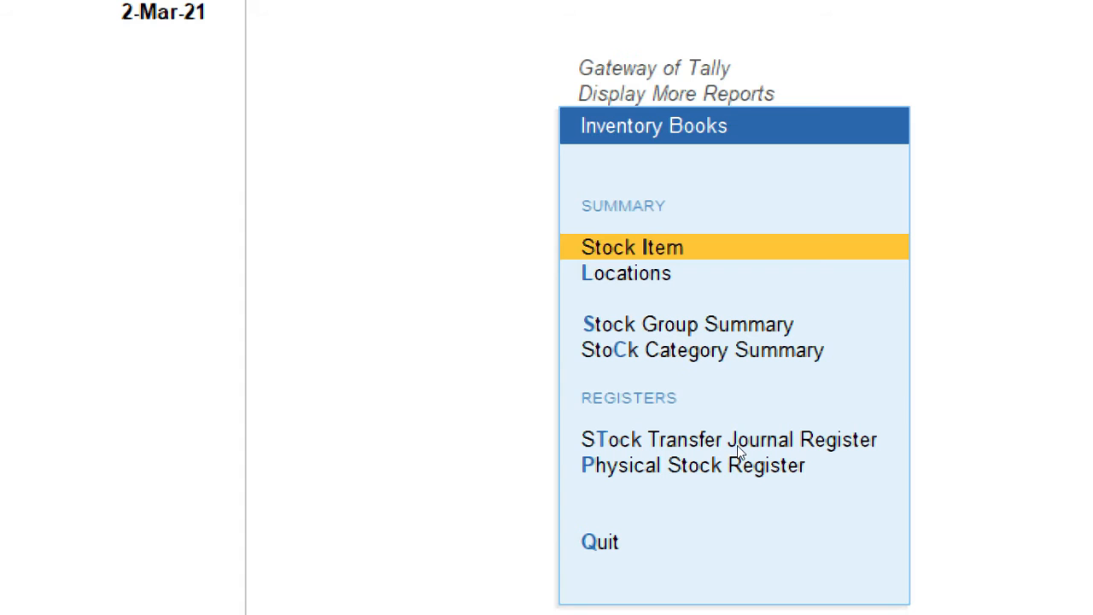
key(Return)
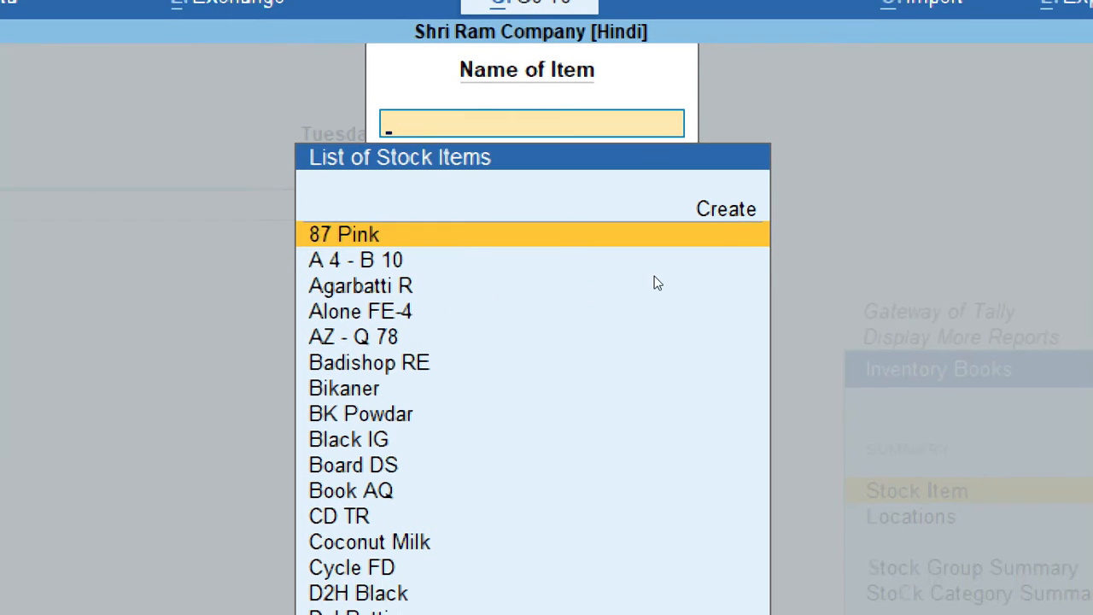
- Look through the whole list of stock items available for the item-wise report, from first to last and back
key(Down)
key(Down)
key(Down)
key(Down)
key(Down)
key(Down)
key(Down)
key(Down)
key(Down)
key(Down)
key(Down)
key(Down)
key(Down)
key(Down)
key(Down)
key(Down)
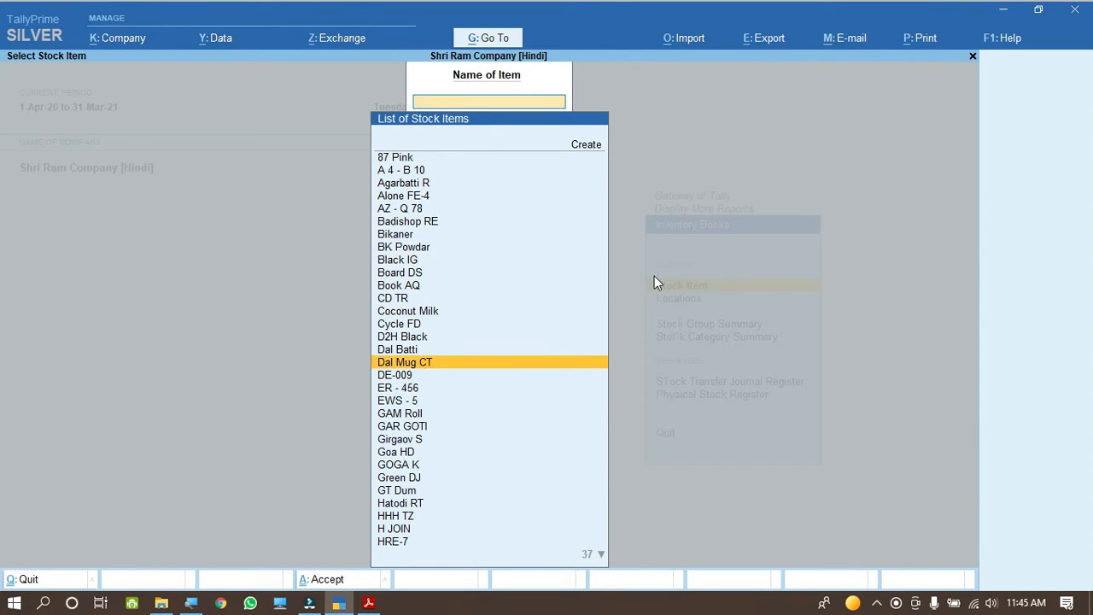
key(Down)
key(Down)
key(Down)
key(Down)
key(Down)
key(Down)
key(Down)
key(Down)
key(Down)
key(Down)
key(Down)
key(Down)
key(Down)
key(Down)
key(Down)
key(Down)
key(Down)
key(Down)
key(Down)
key(Down)
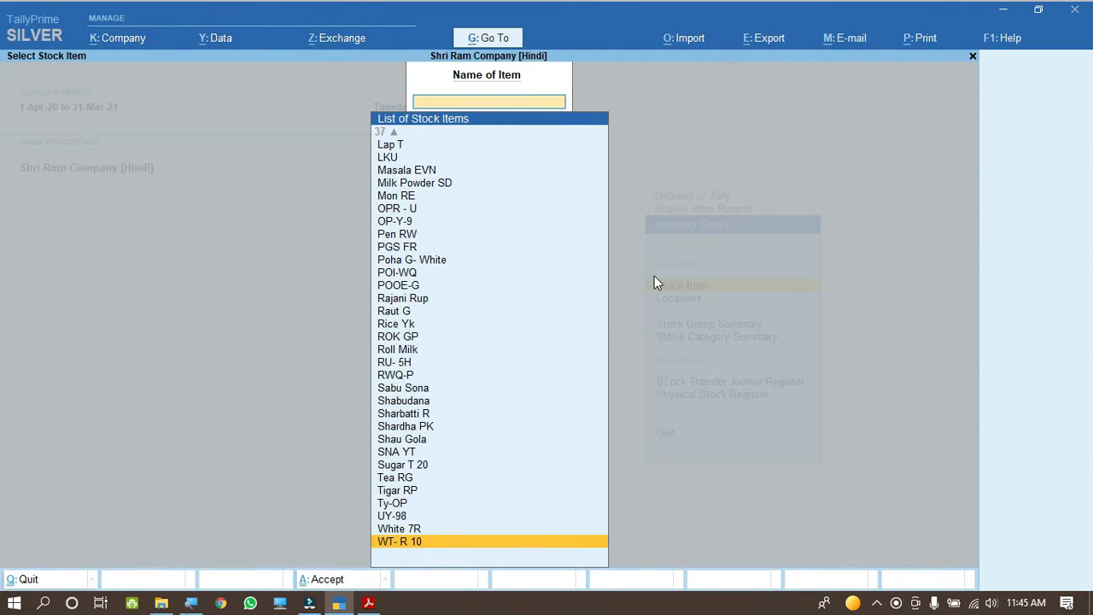
key(Up)
key(Up)
key(Up)
key(Up)
key(Up)
key(Up)
key(Up)
key(Up)
key(Up)
key(Up)
key(Up)
key(Up)
key(Up)
key(Up)
key(Up)
key(Up)
key(Up)
key(Up)
key(Up)
key(Up)
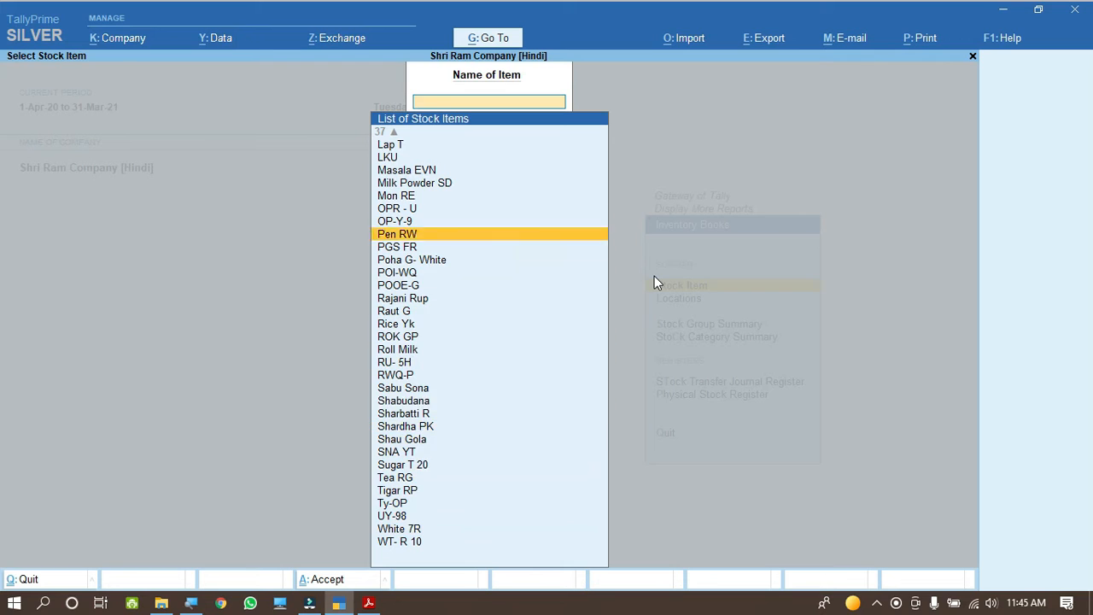
key(Up)
key(Up)
key(Up)
key(Up)
key(Up)
key(Up)
key(Up)
key(Up)
key(Up)
key(Up)
key(Up)
key(Up)
key(Up)
key(Up)
key(Up)
key(Up)
key(Up)
key(Up)
key(Up)
key(Up)
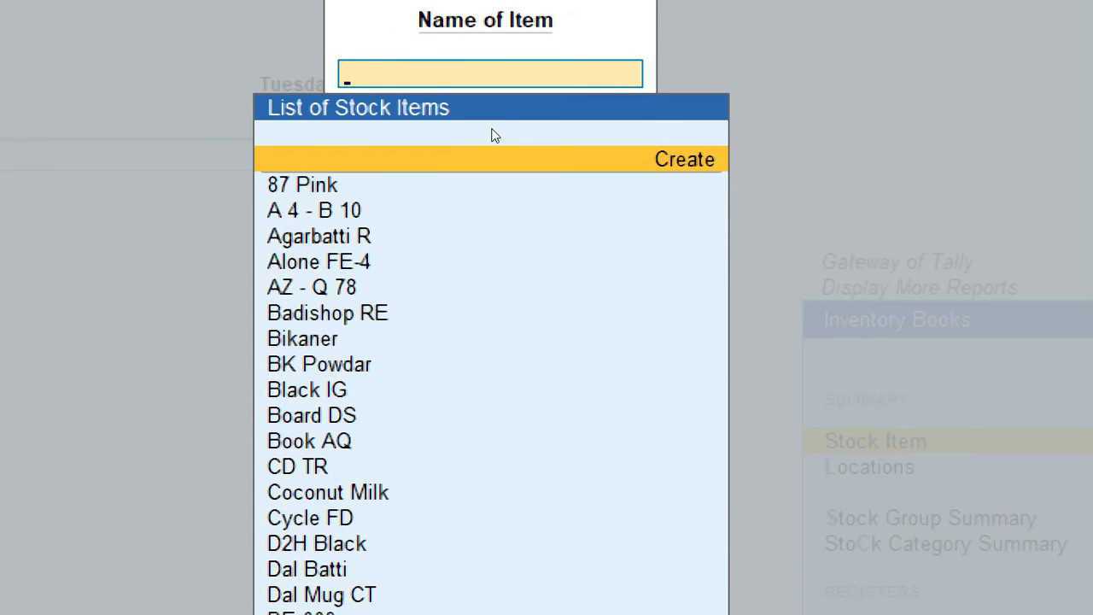
- Open the Stock Item Monthly Summary of Bikaner and select its December row
text(Bi)
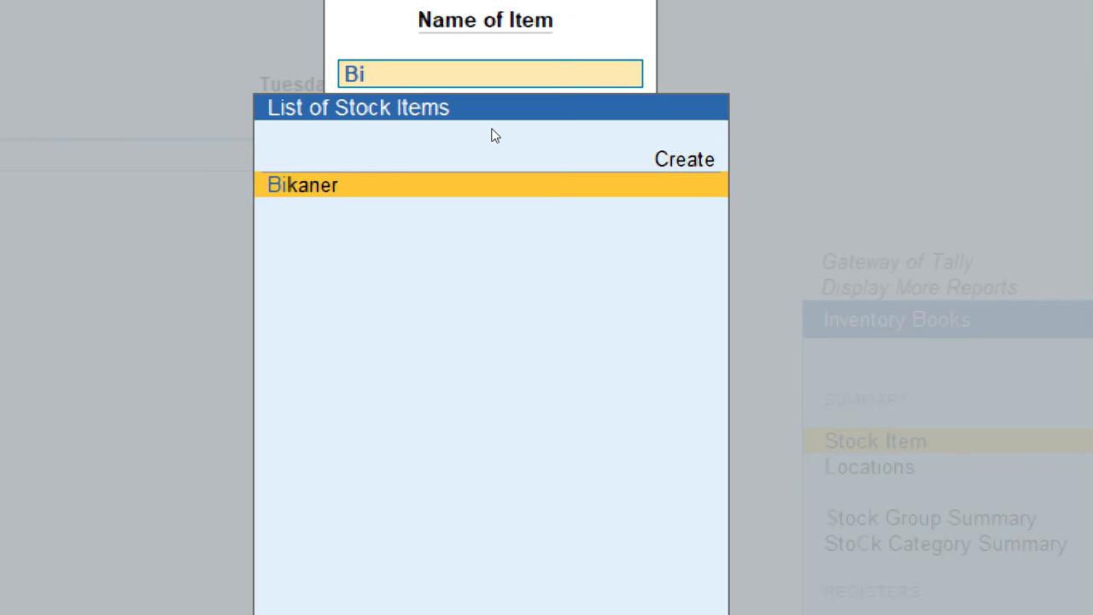
text(k)
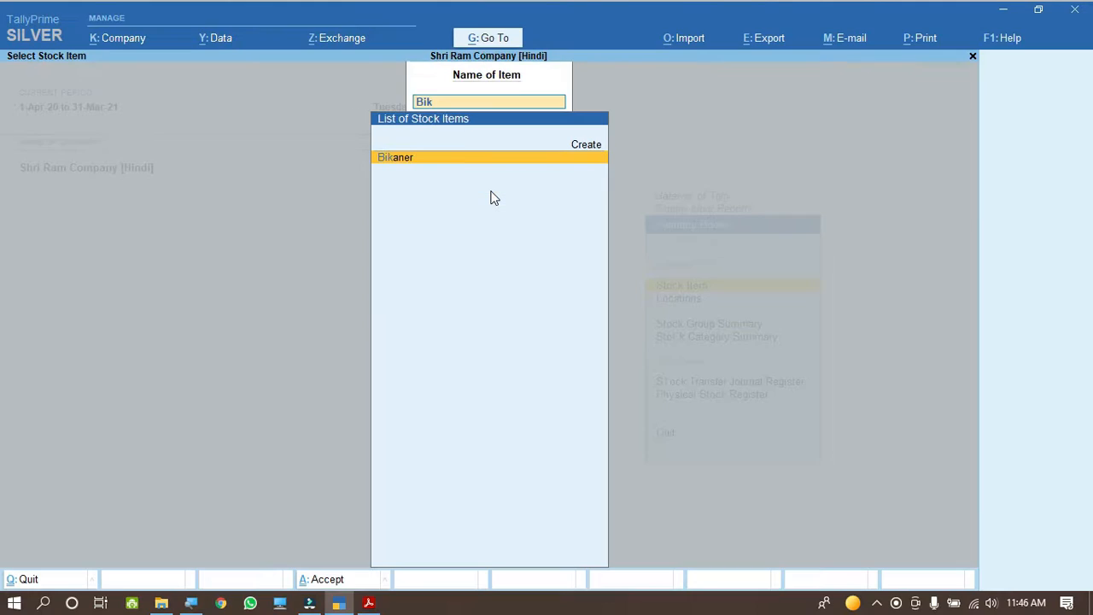
key(Return)
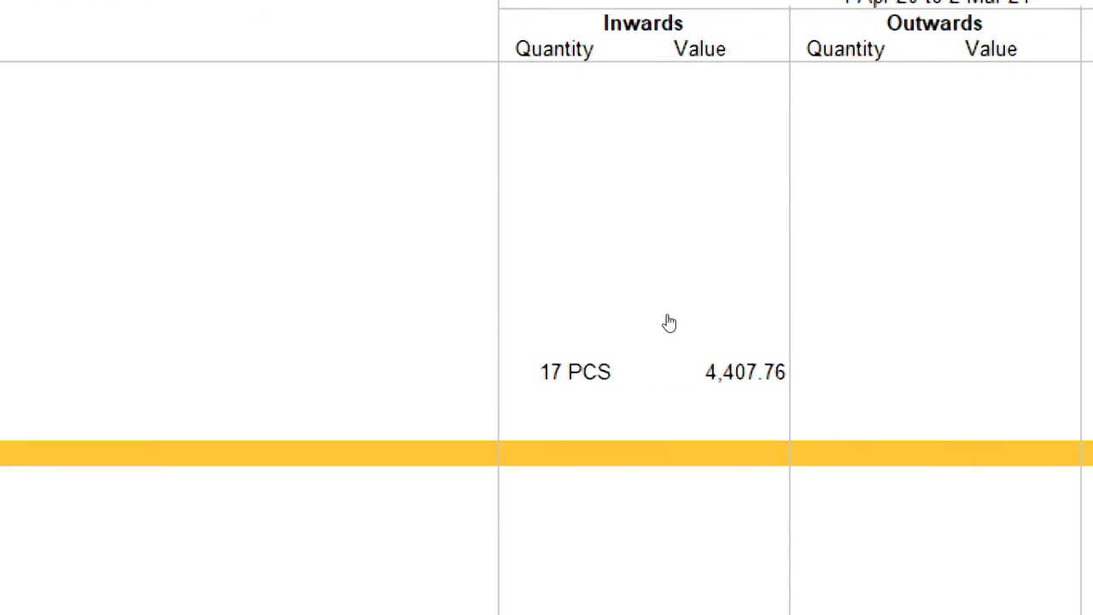
key(Up)
key(Up)
key(Up)
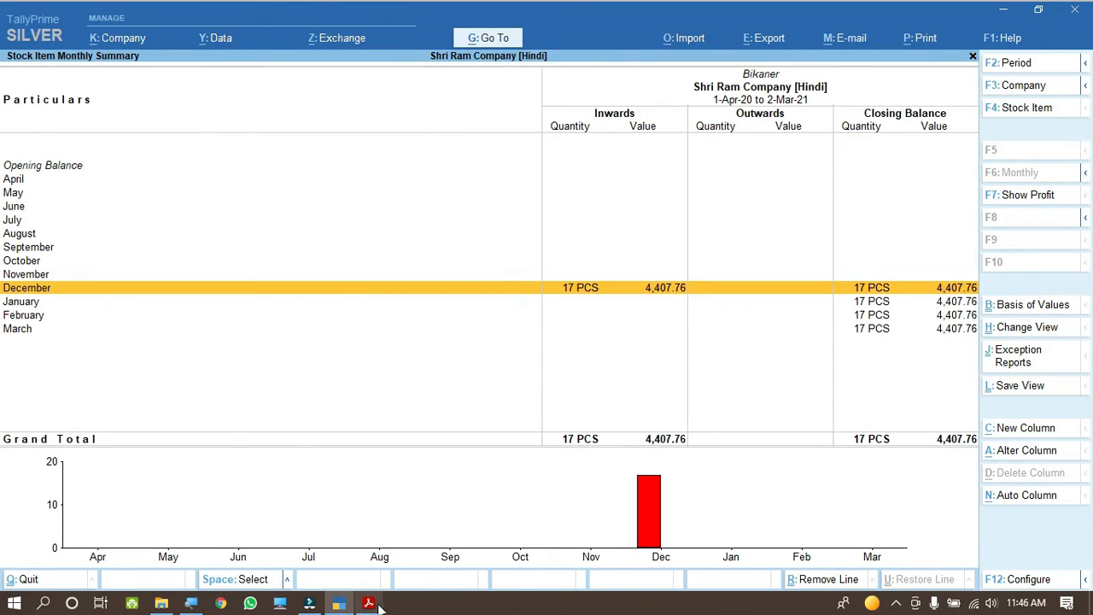
- Select "Purchase Ledger" in the report list of the PDF in Acrobat Reader and switch back to TallyPrime
click(369, 603)
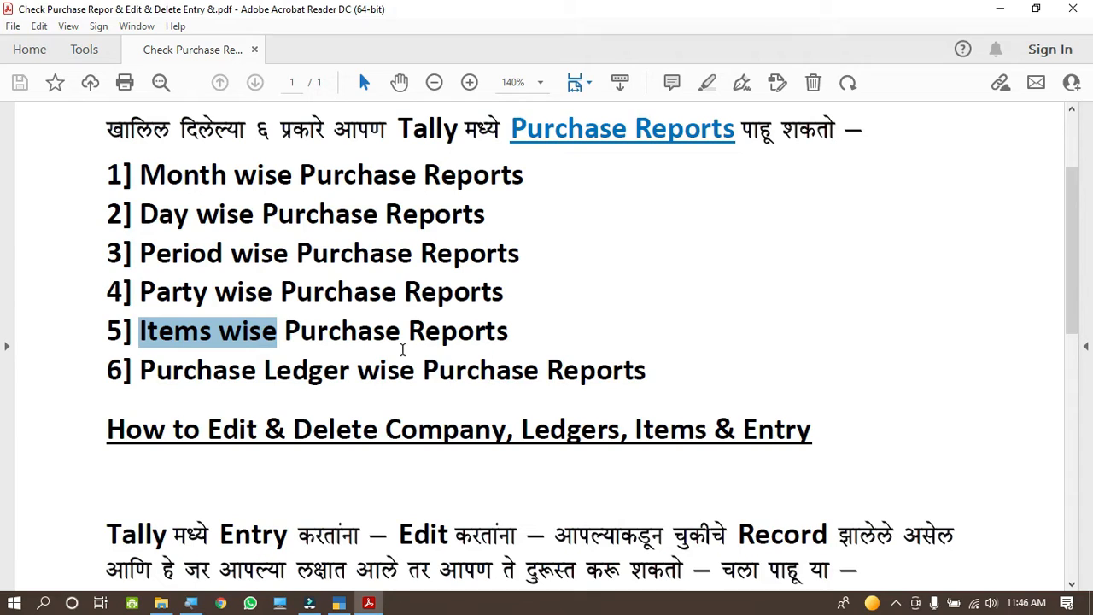
drag(142, 364, 350, 371)
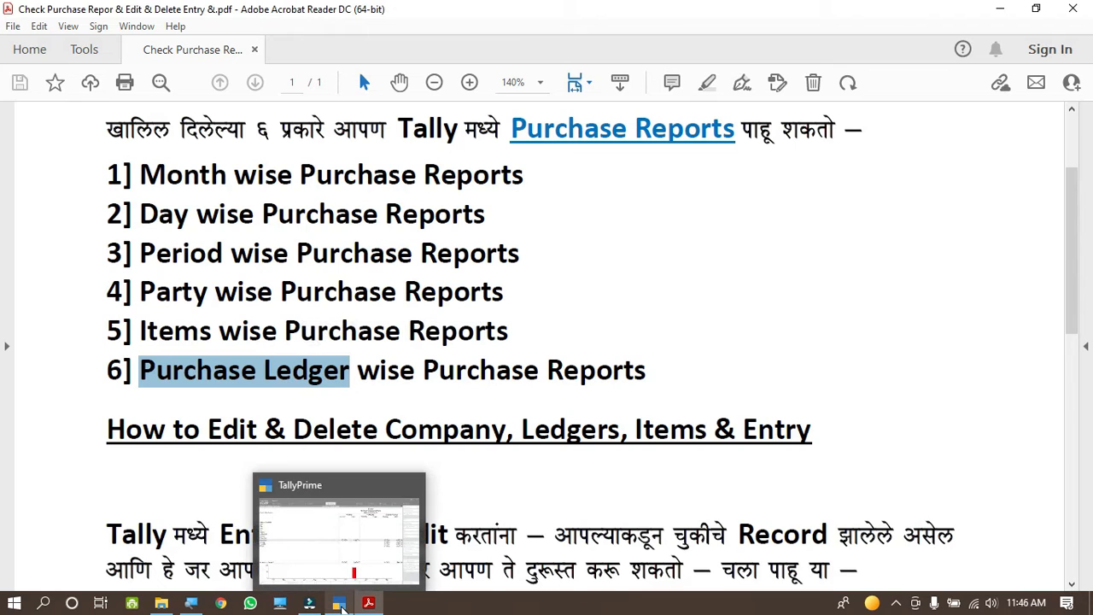
click(341, 605)
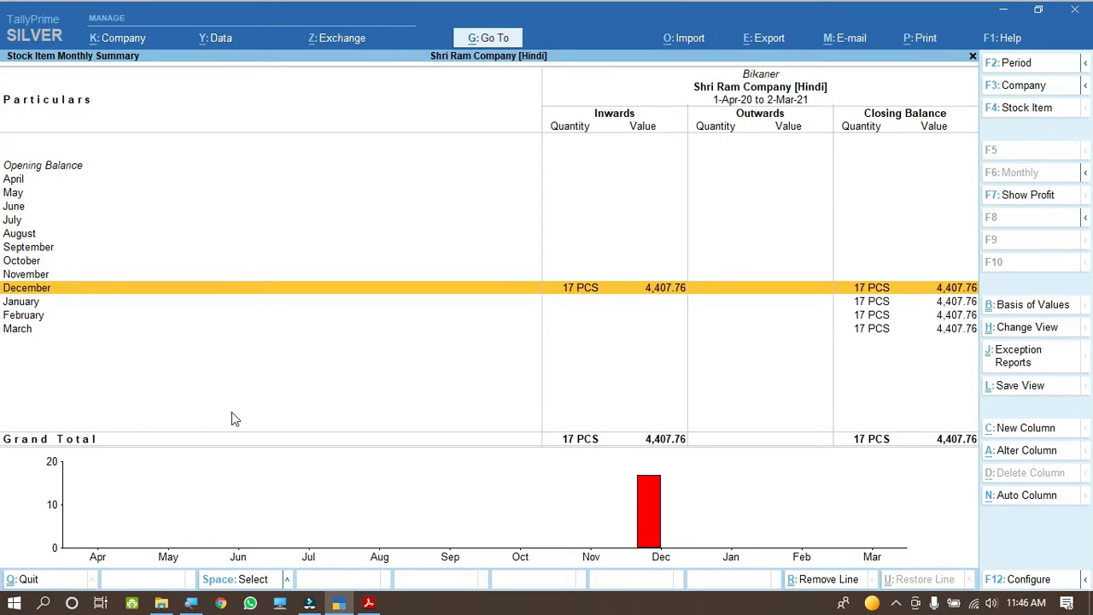
- Leave the Bikaner monthly summary and the inventory report menus, returning to the main Gateway of Tally
key(ctrl)
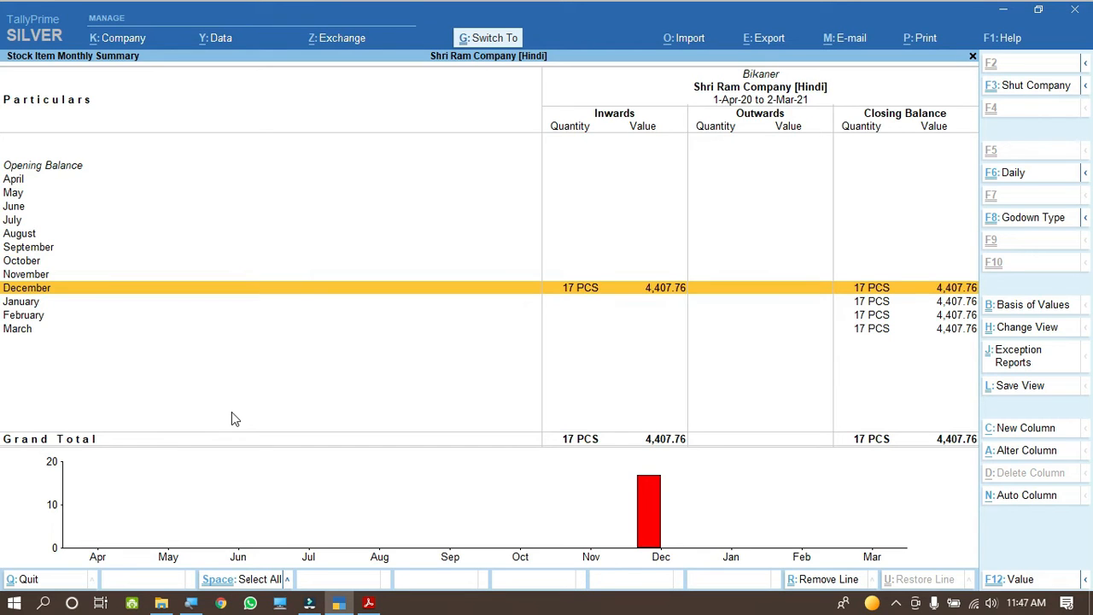
key(Escape)
key(Escape)
key(Escape)
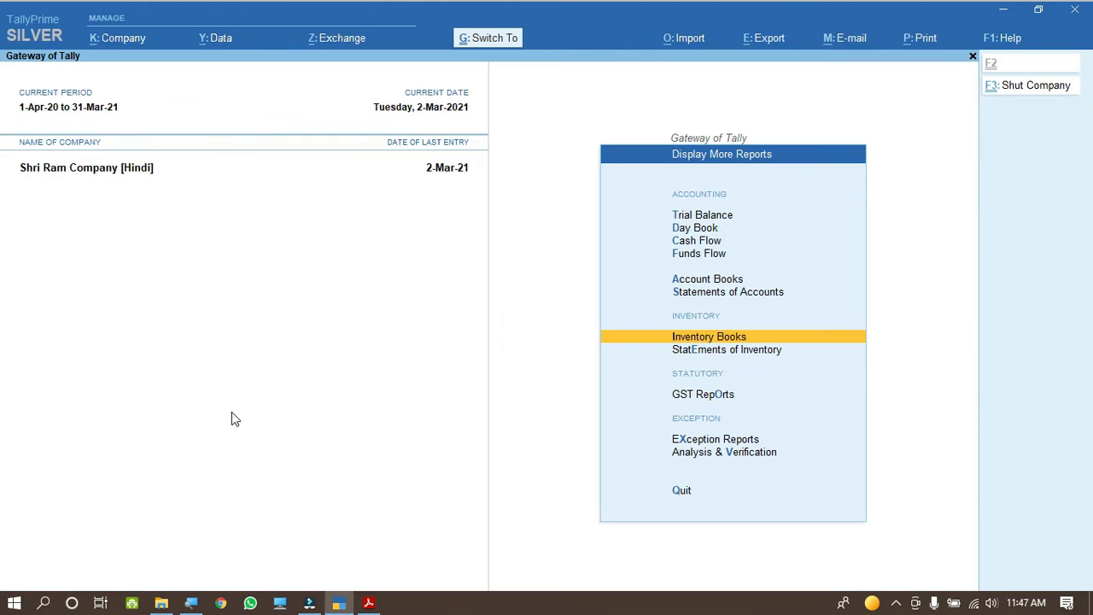
key(Escape)
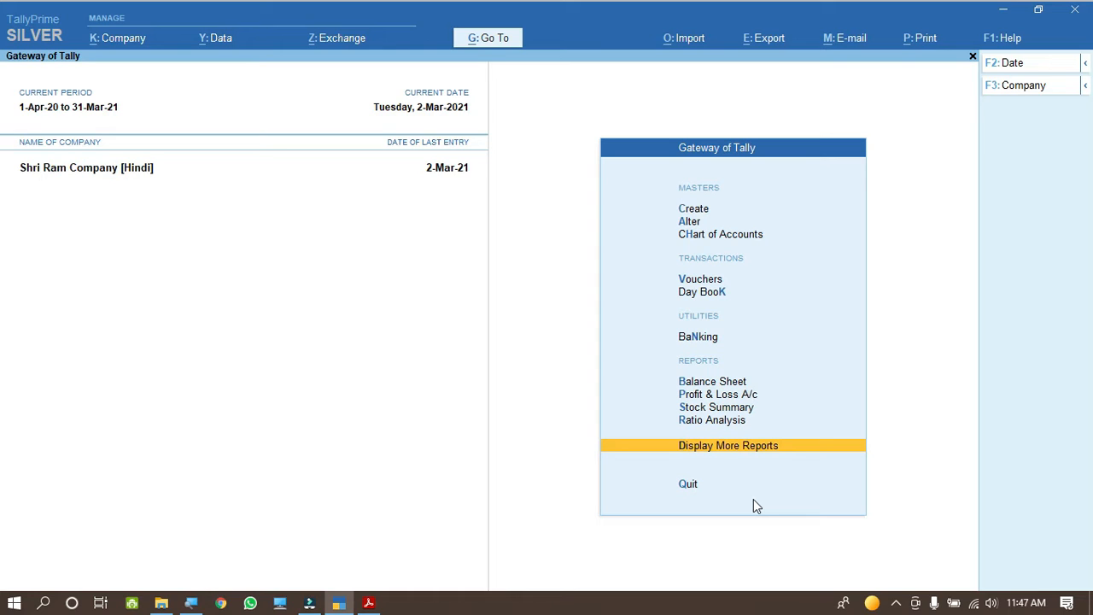
- Open the Ledger report selection in the Account Books under Display More Reports
key(Return)
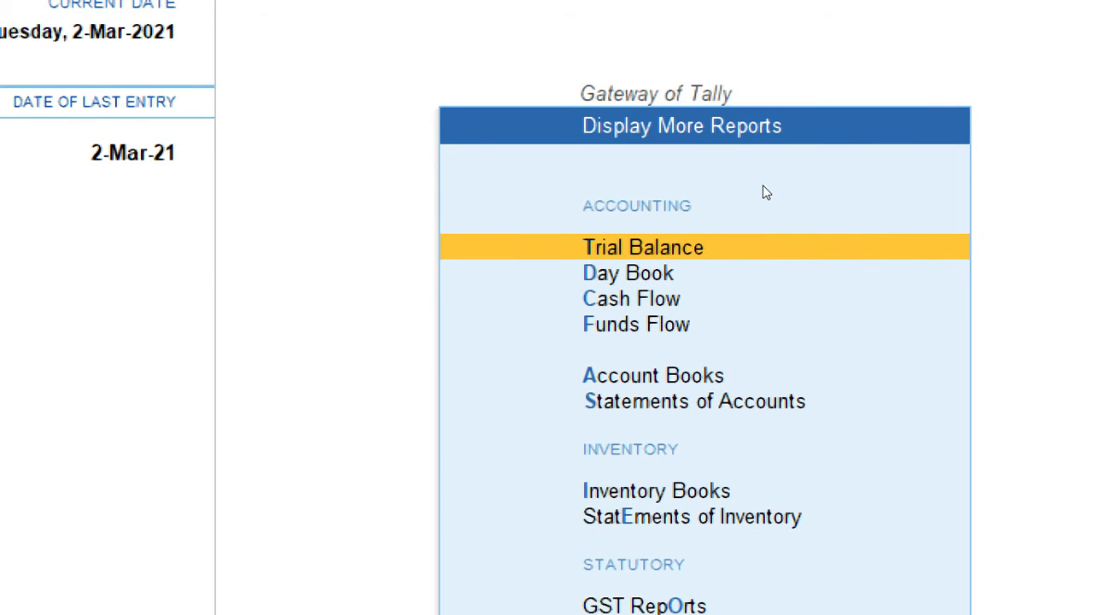
key(Down)
key(Down)
key(Down)
key(Down)
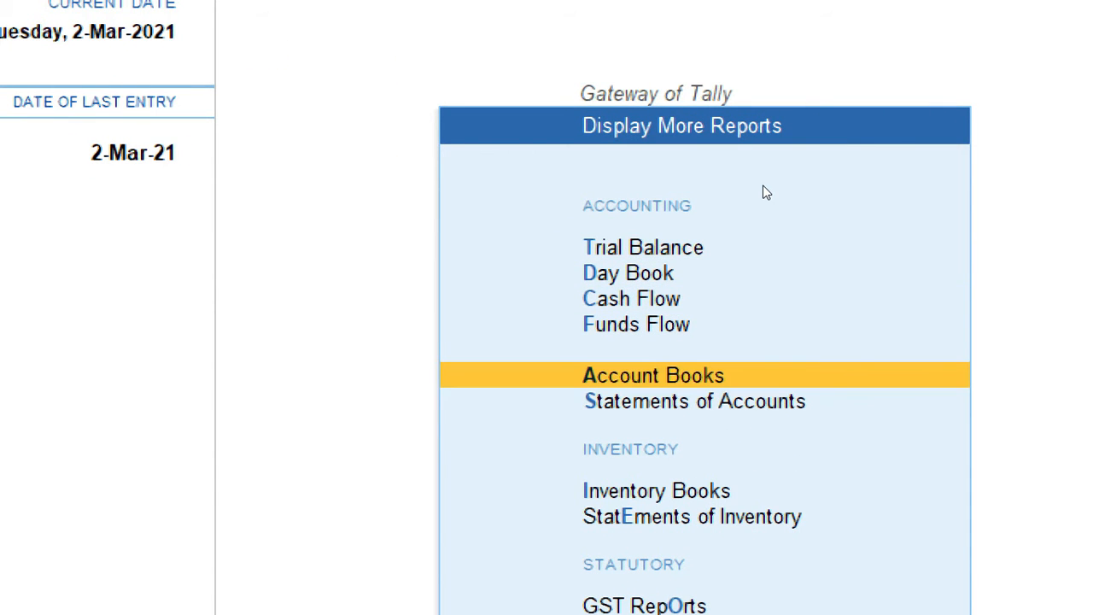
key(Return)
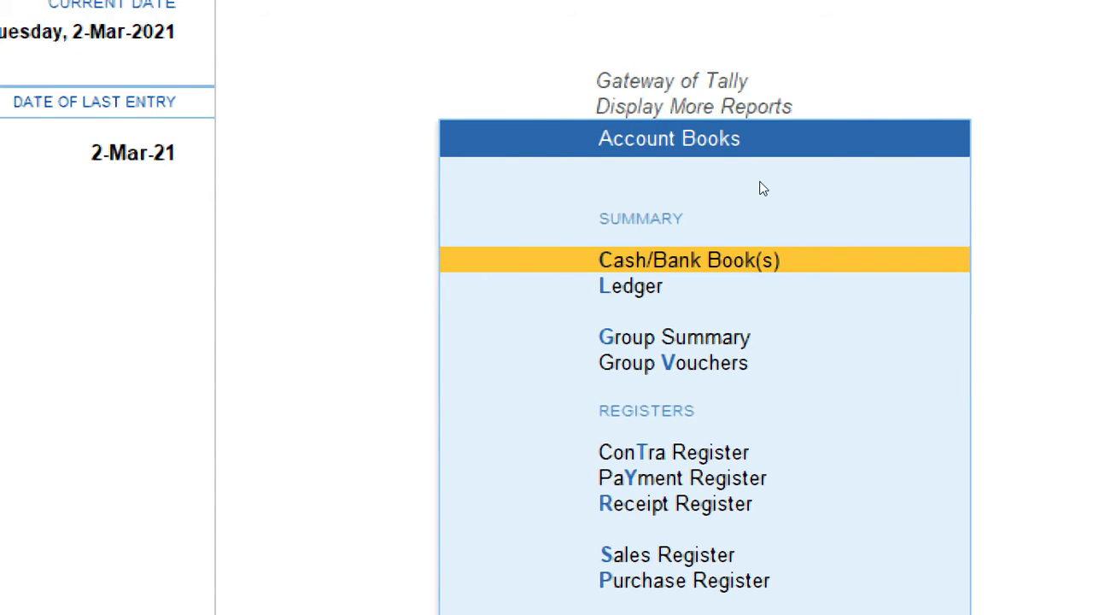
key(Down)
key(Return)
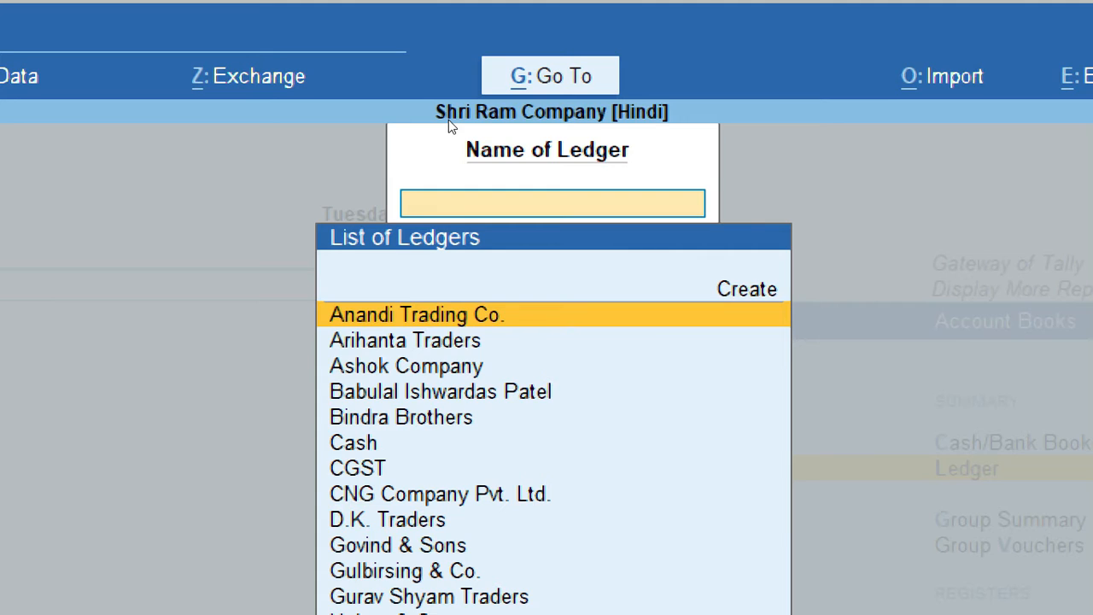
- Filter the ledger list by "Pur" and open the ledger report of Purchase IGST
text(Pur)
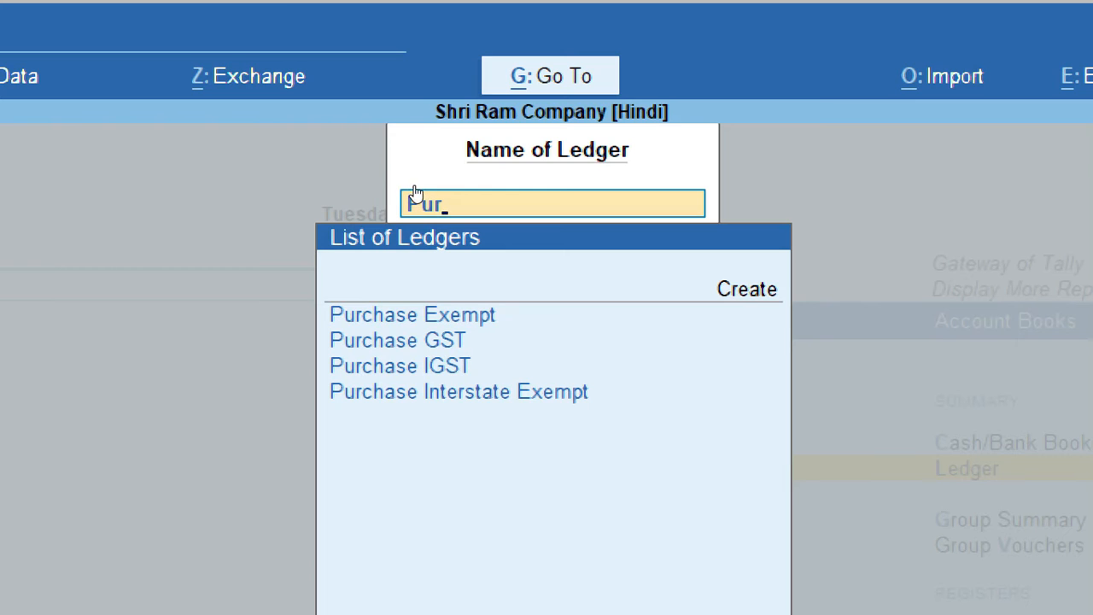
key(Down)
key(Down)
key(Down)
key(Return)
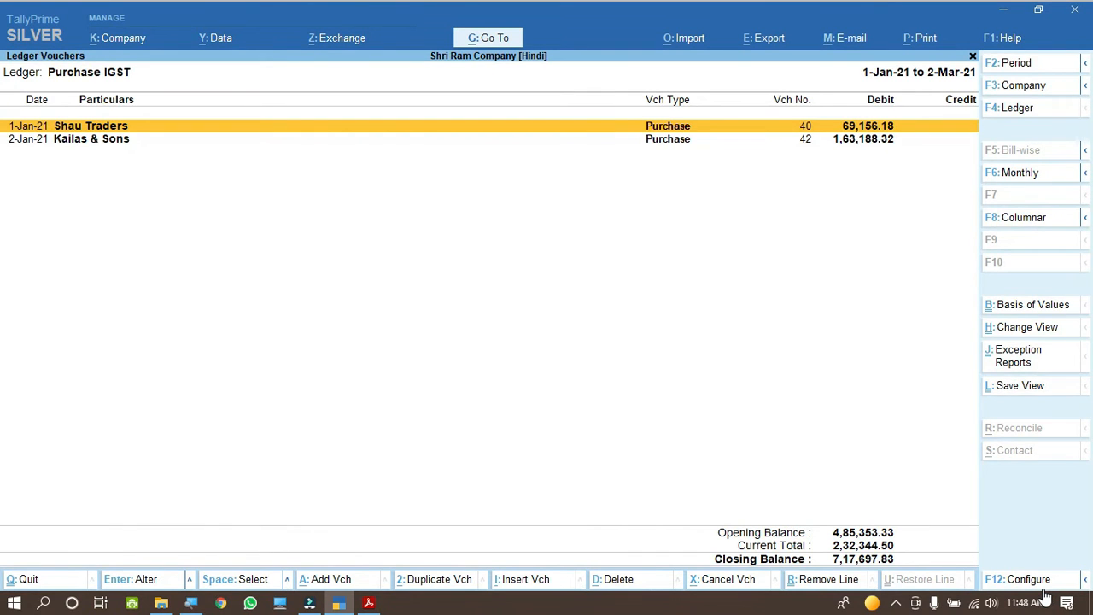
- Open the report's configuration and examine its settings, including the Alias and Name choices for displaying ledgers
key(F12)
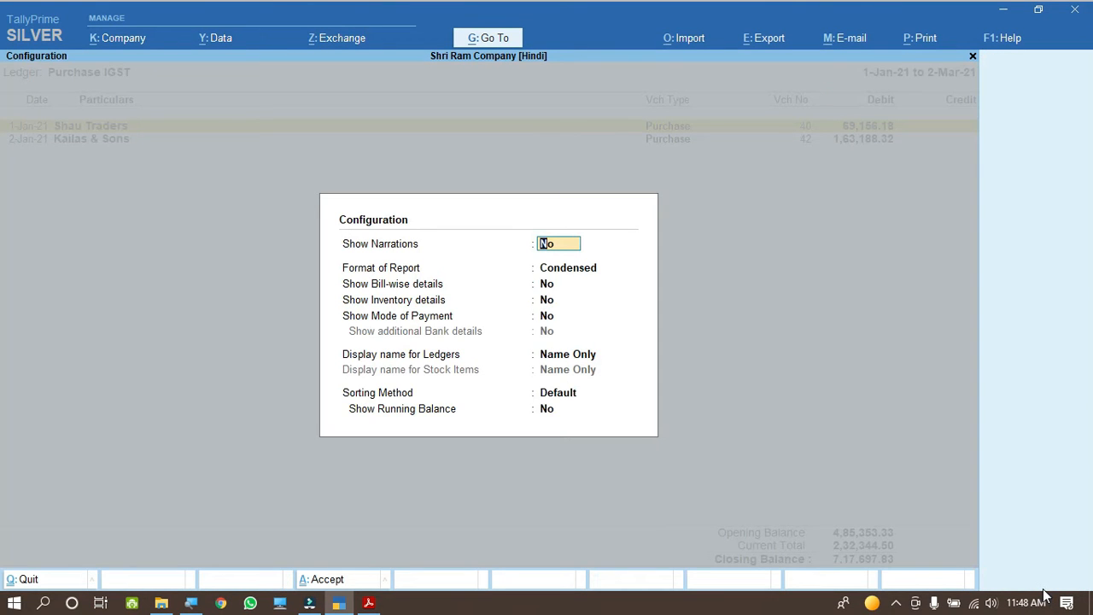
key(Return)
key(Return)
key(Return)
key(Return)
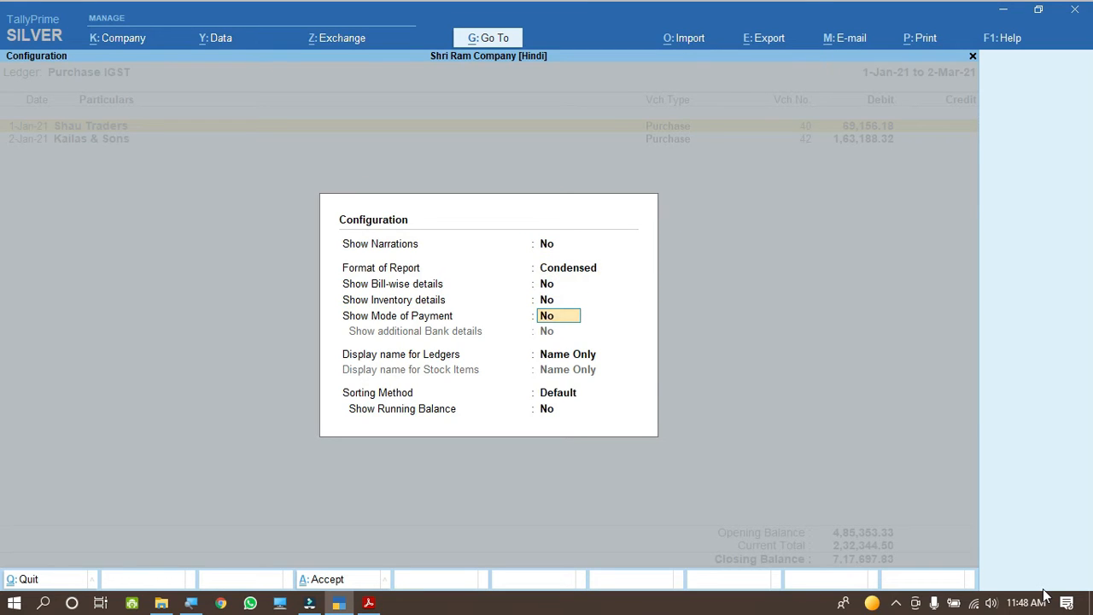
key(Return)
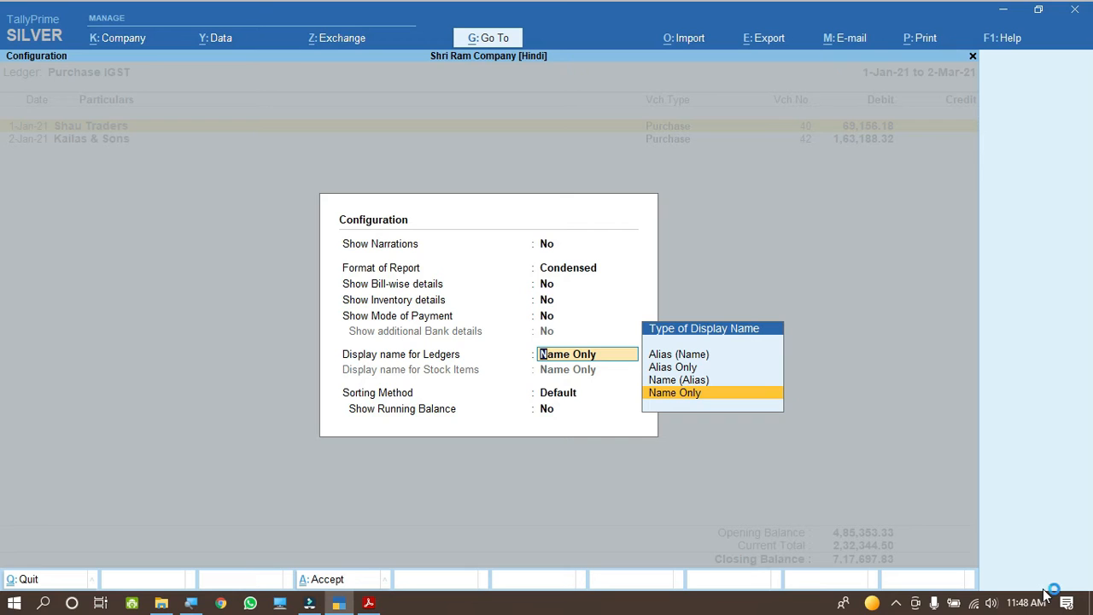
key(Up)
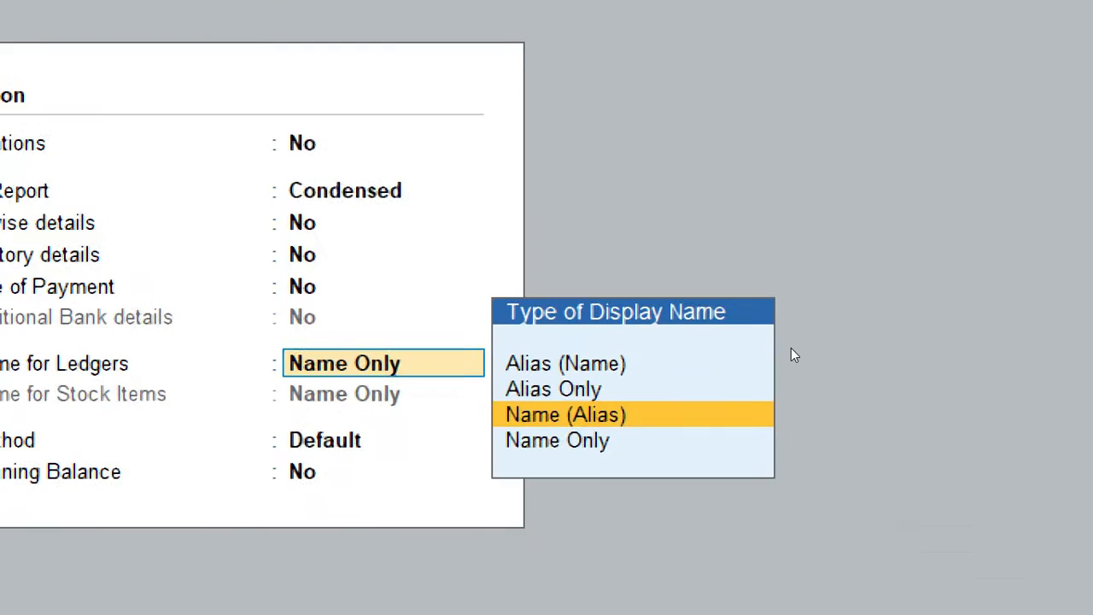
key(Up)
key(Up)
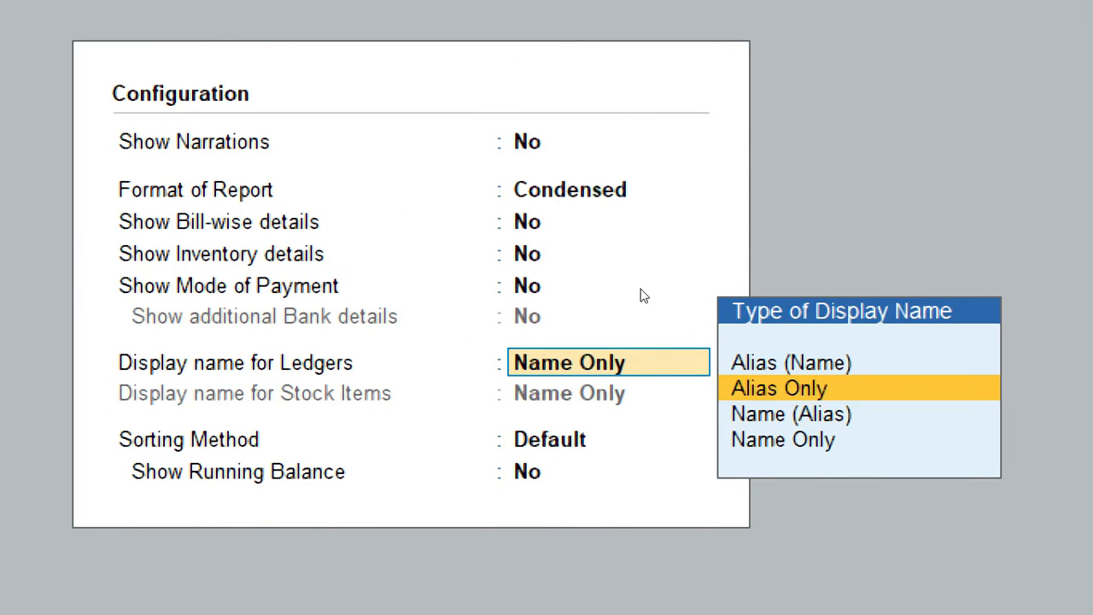
key(Down)
key(Down)
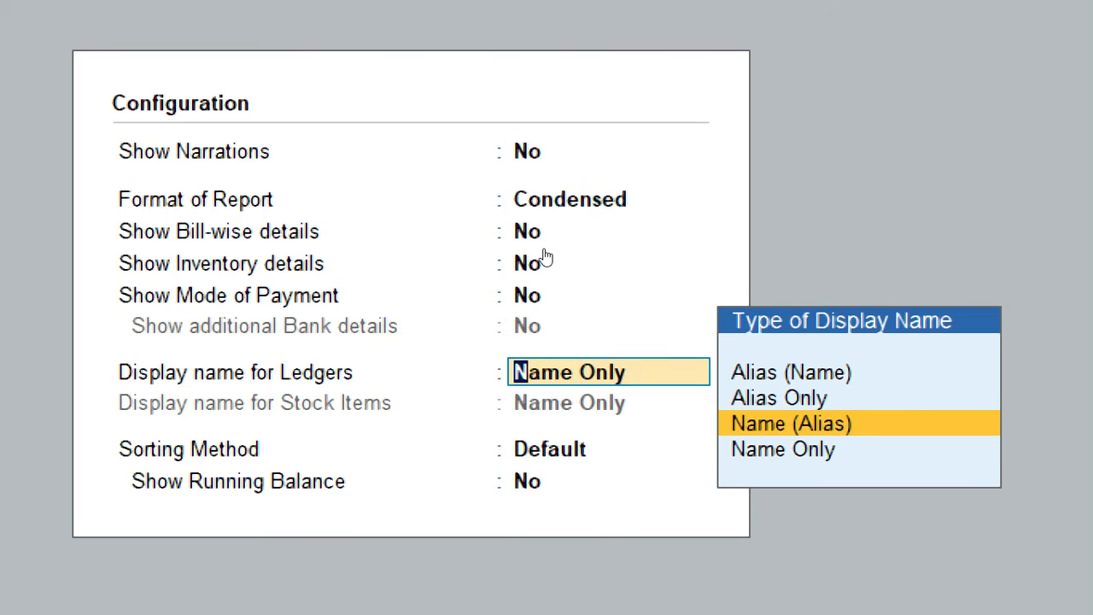
key(BackSpace)
key(BackSpace)
key(BackSpace)
key(BackSpace)
key(BackSpace)
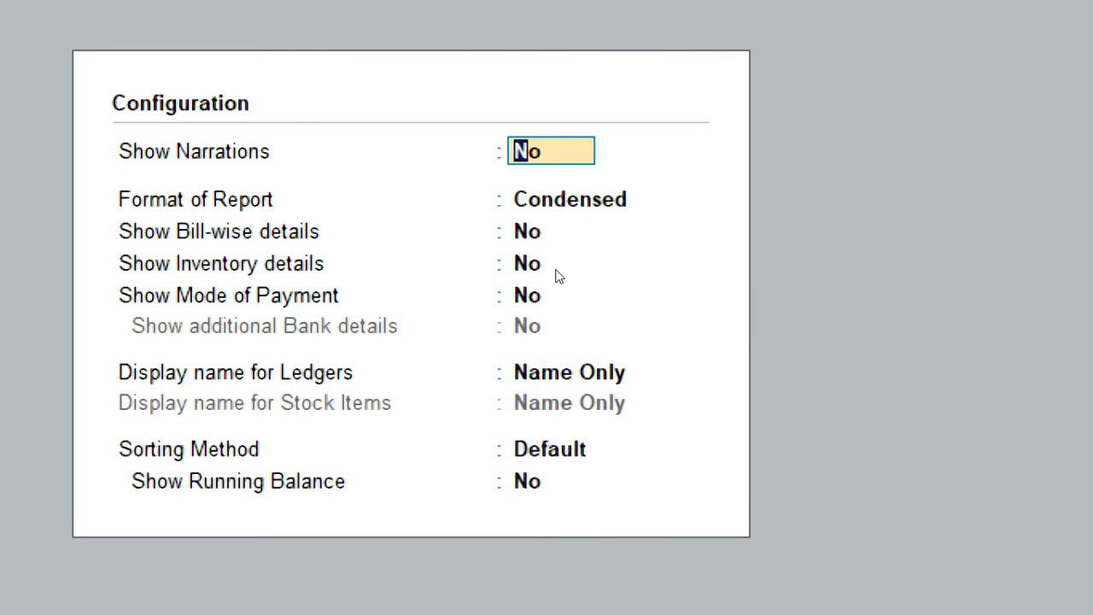
- Set the Format of Report to Detailed and accept the configuration
key(Return)
key(Down)
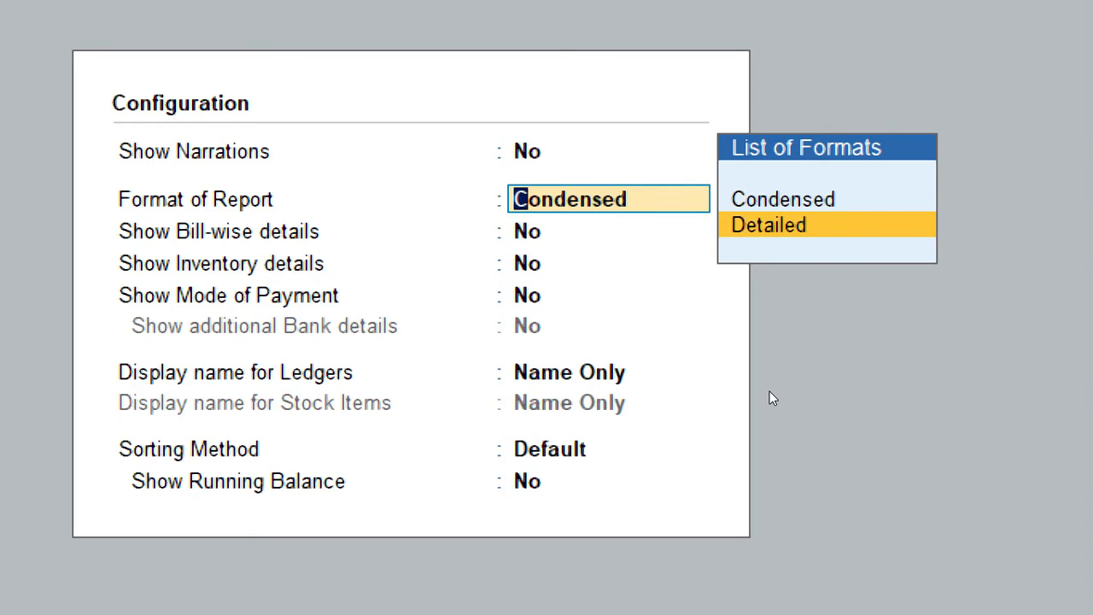
key(Return)
key(Return)
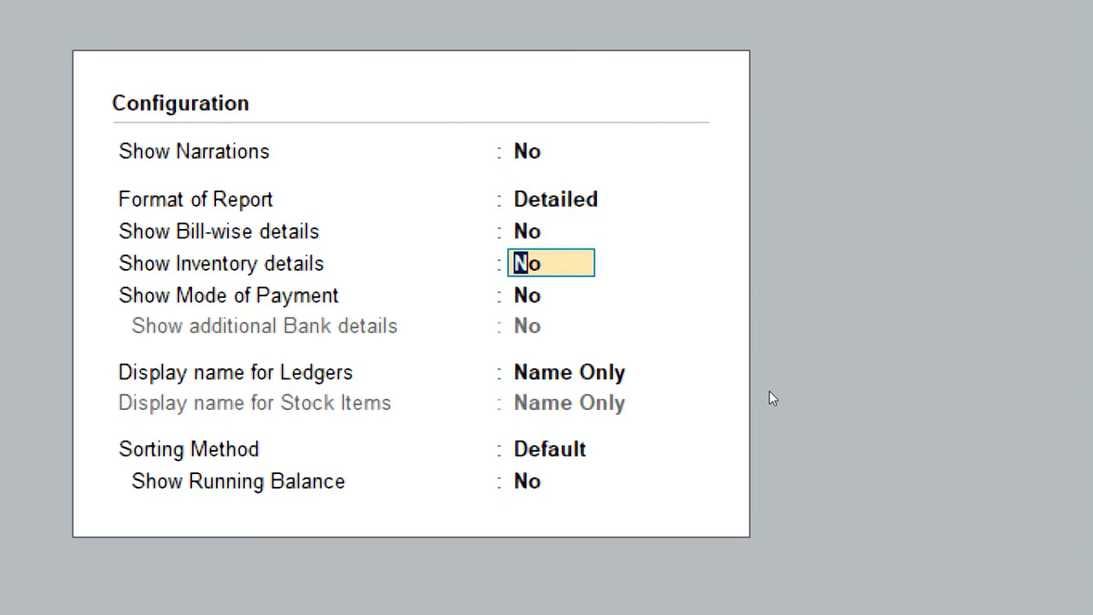
key(ctrl+a)
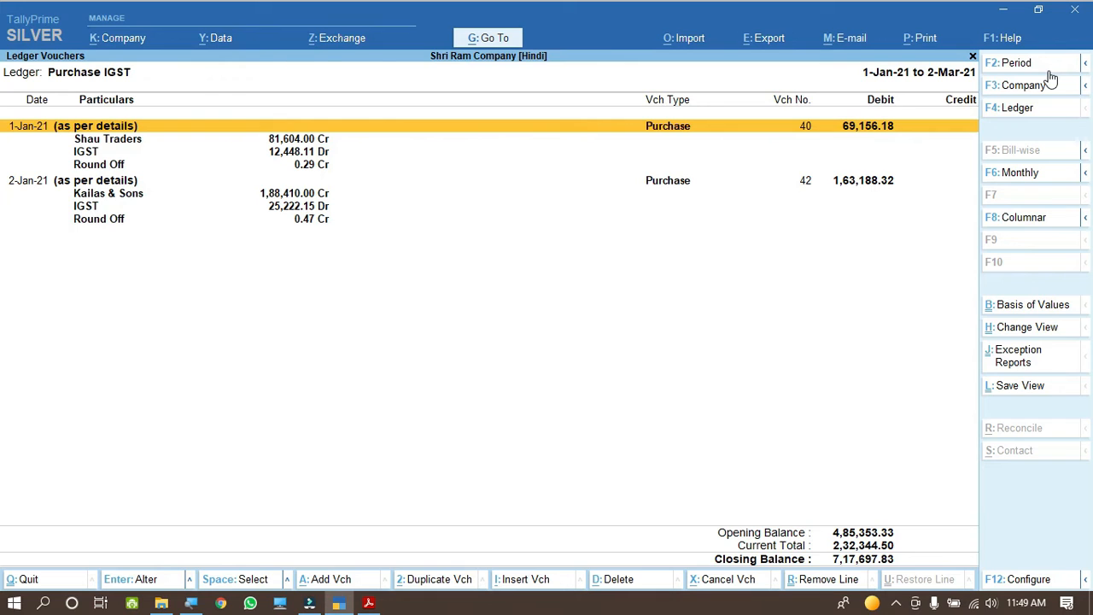
- Change the period of the Purchase IGST ledger report to 1-4-2020 through 31-3-2021
click(1050, 68)
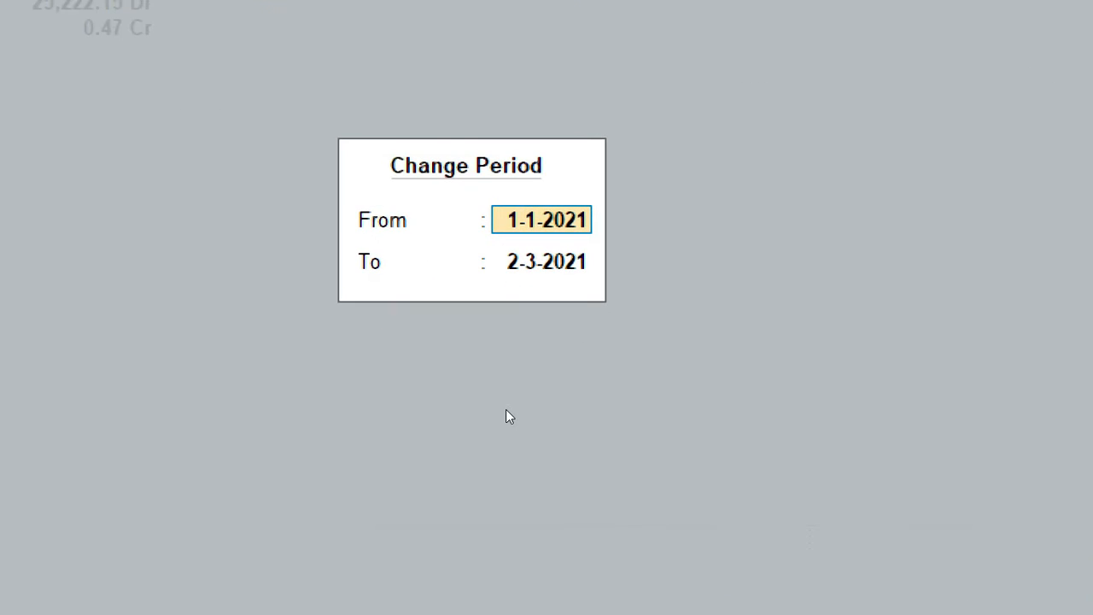
text(1.4.)
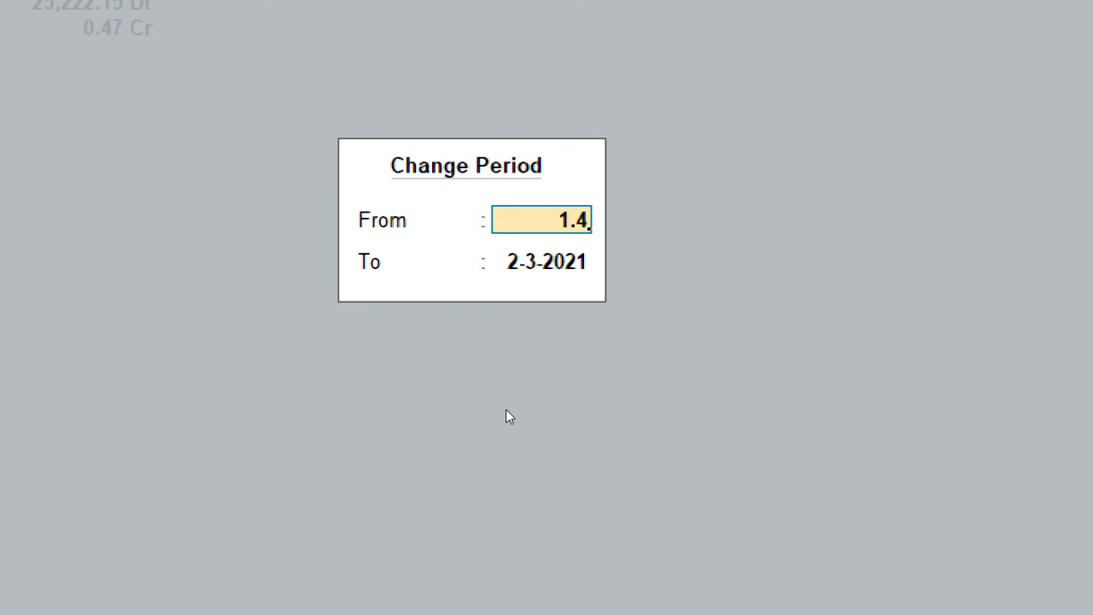
key(Return)
text(31)
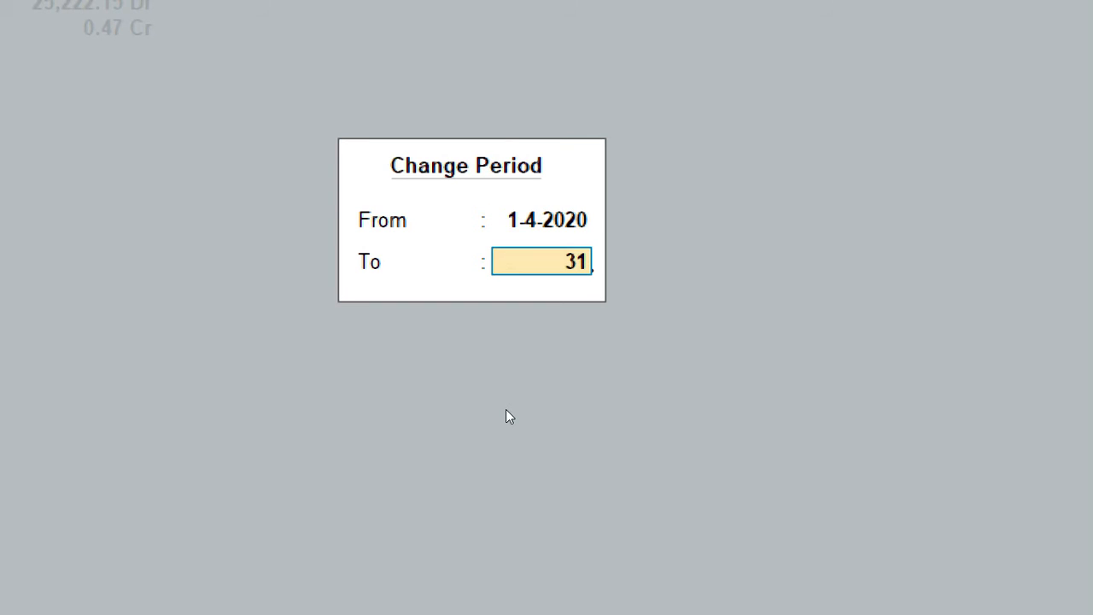
key(Return)
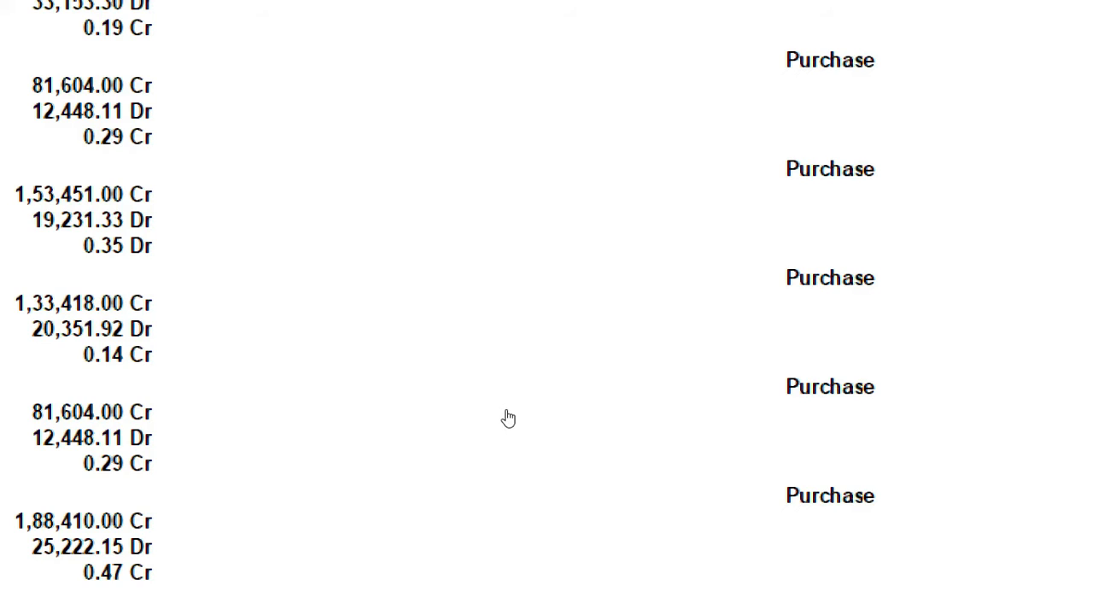
- Reapply the period 1-4-2020 to 31-3-2021 and go through the detailed voucher entries of the Purchase IGST ledger
key(alt+F2)
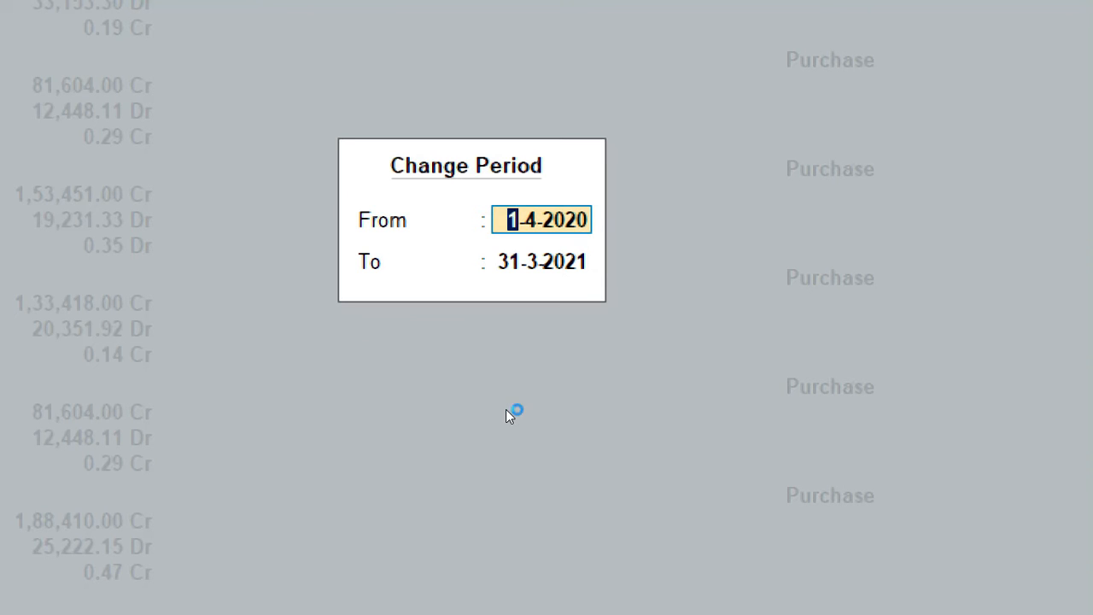
key(Return)
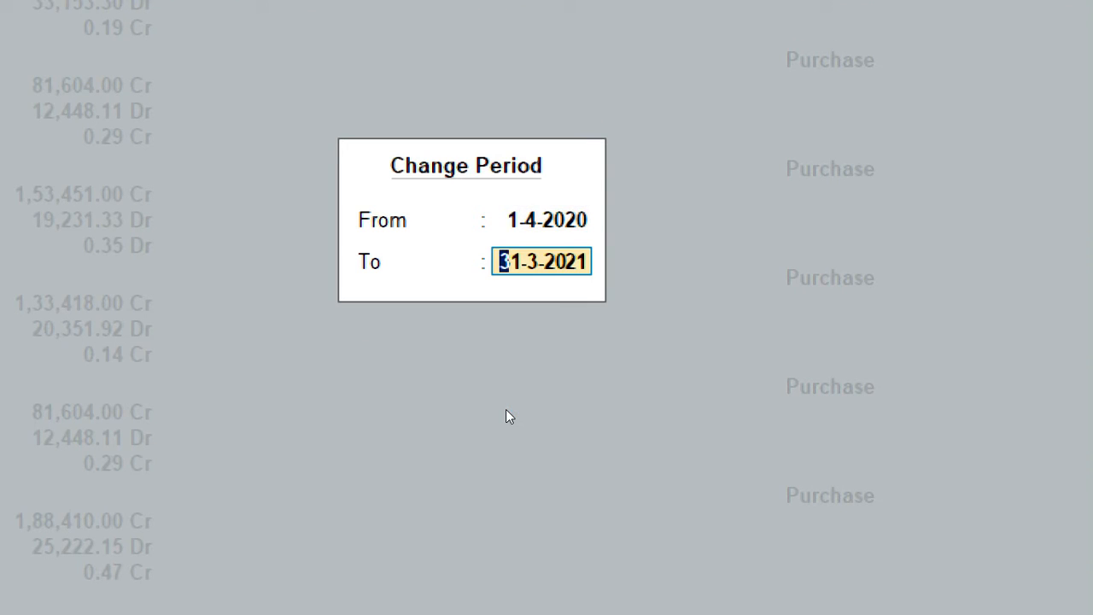
key(Return)
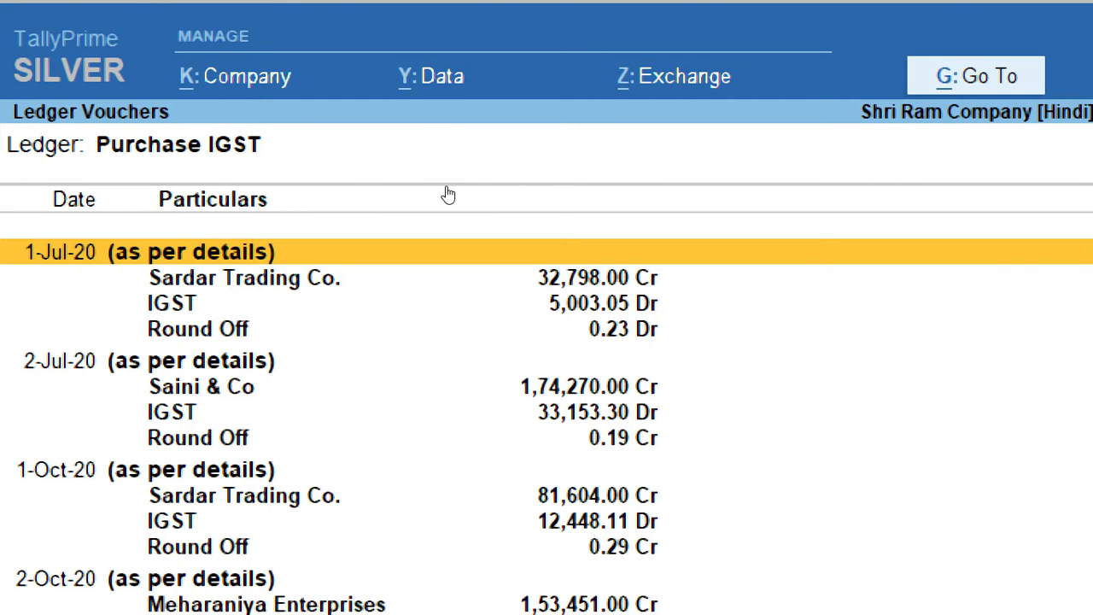
key(Down)
key(Down)
key(Down)
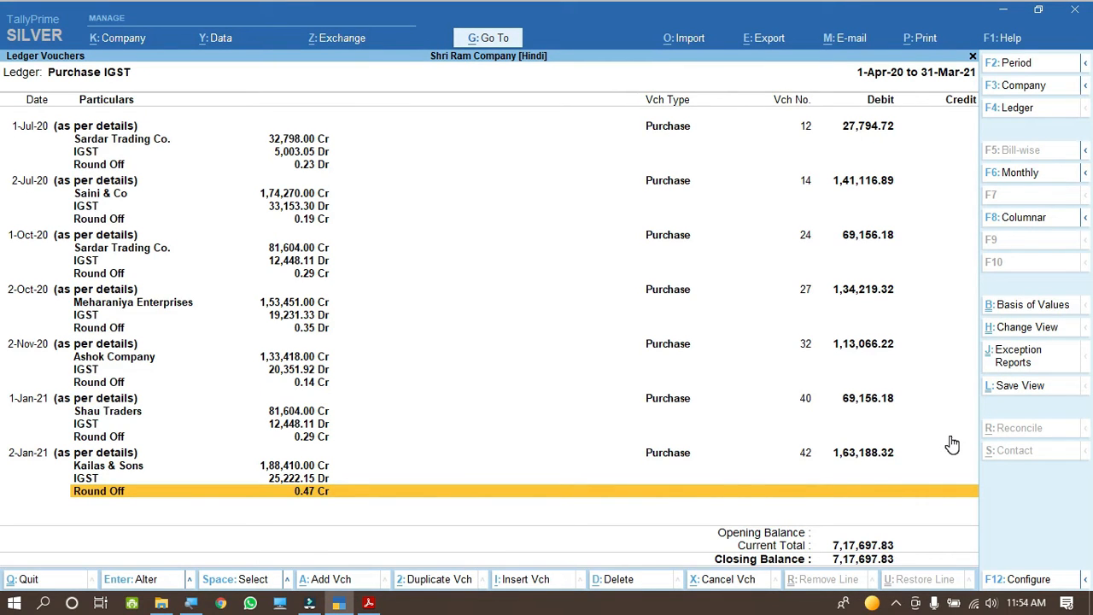
- Switch to the PDF outline in Acrobat Reader and review the six purchase report types, from month wise to purchase ledger wise
click(368, 603)
scroll(268, 470, down, 1)
scroll(268, 470, up, 3)
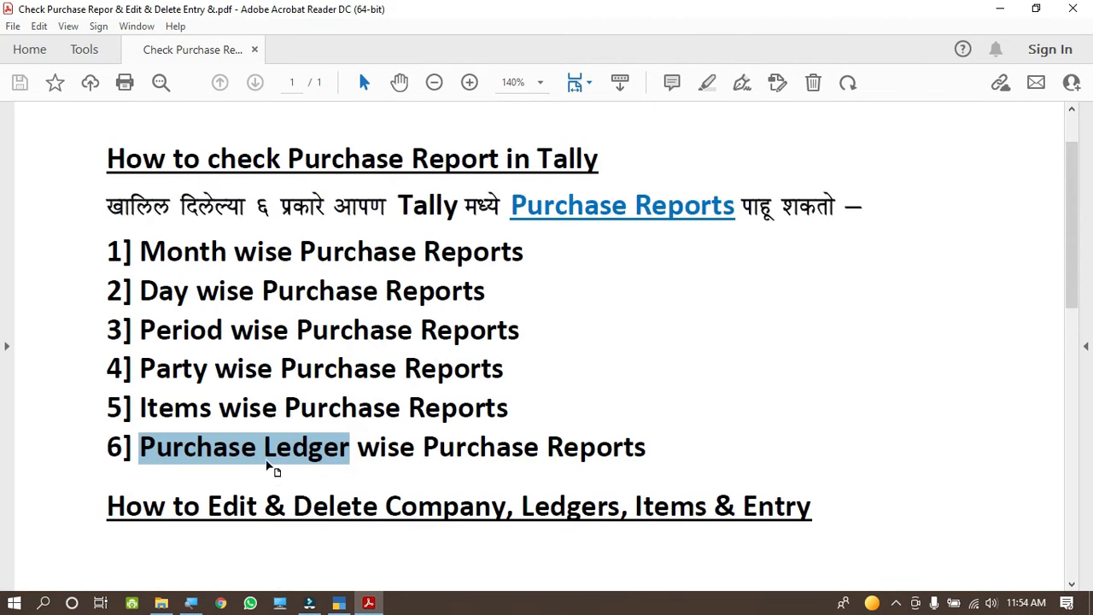
drag(141, 252, 292, 256)
drag(141, 290, 377, 293)
drag(144, 330, 276, 340)
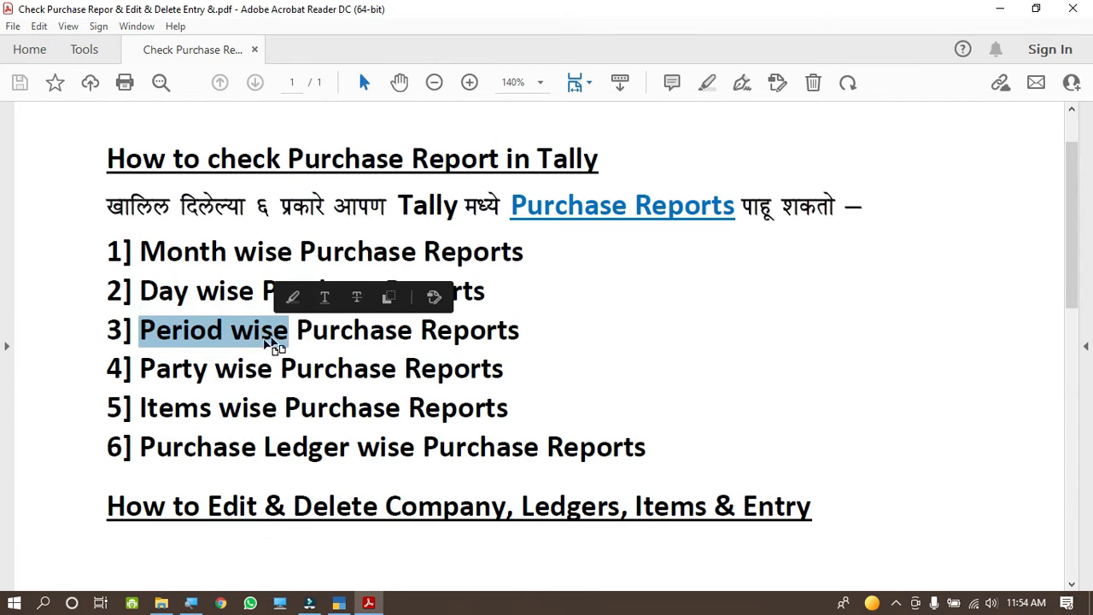
drag(140, 368, 270, 367)
drag(142, 407, 273, 410)
drag(137, 448, 349, 450)
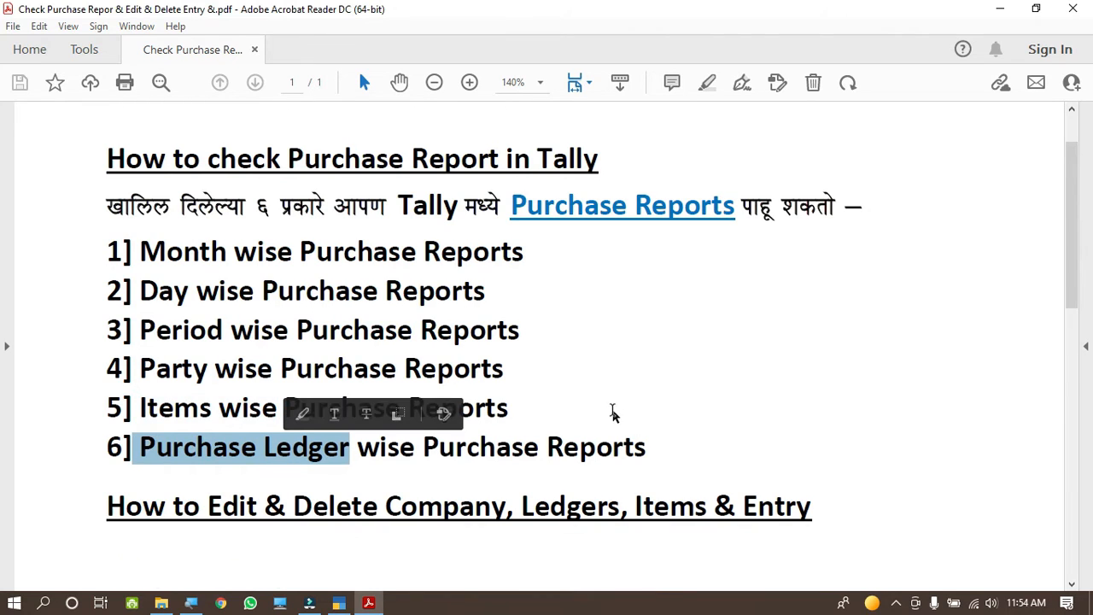
- Read the PDF heading on editing and deleting companies, ledgers, items and entries, highlighting "How to Edit & Delete Company"
scroll(555, 436, down, 1)
drag(108, 468, 749, 477)
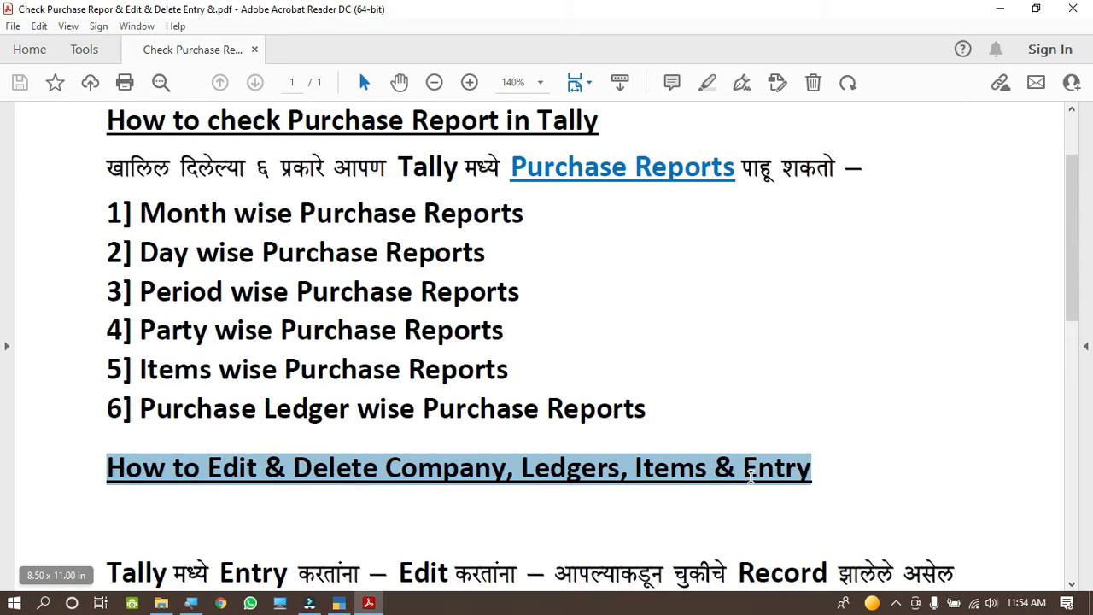
click(290, 464)
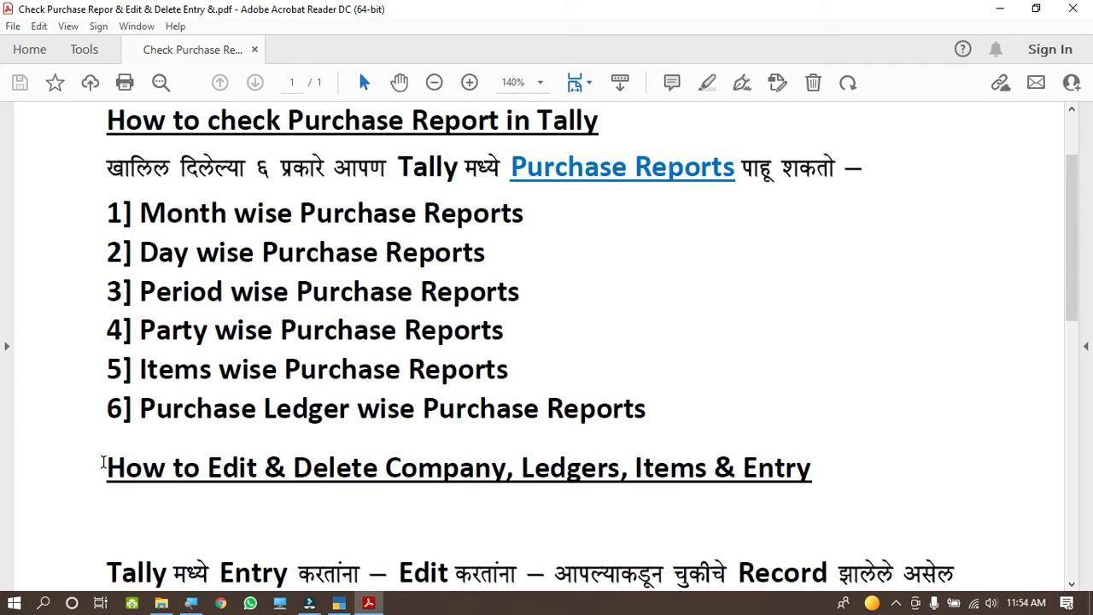
drag(108, 465, 454, 478)
- Switch back to TallyPrime and leave the ledger report and its parent menus, returning to the Gateway of Tally
click(339, 603)
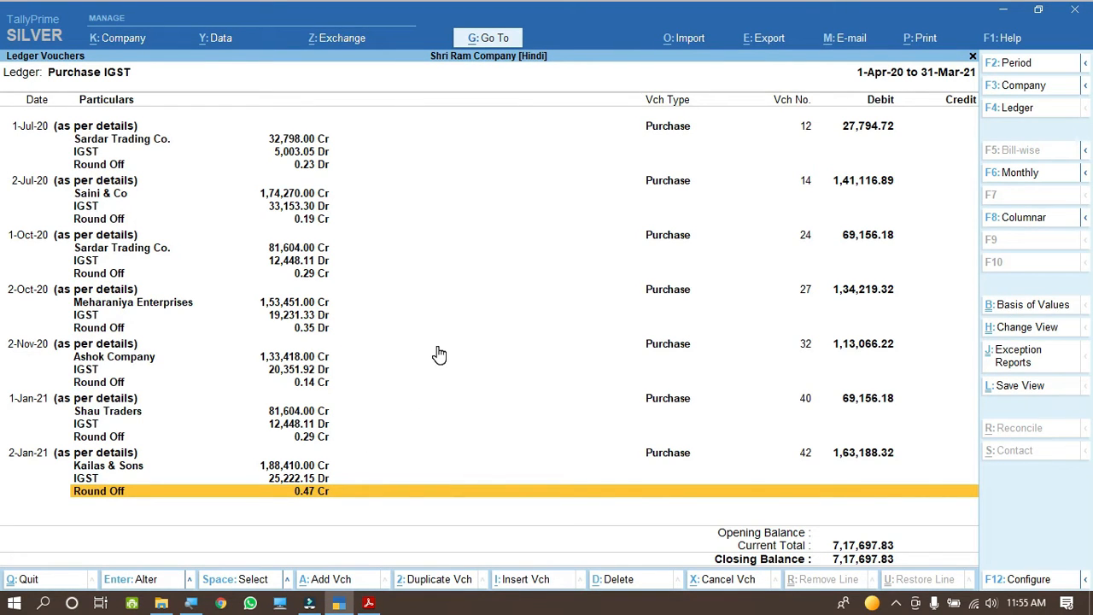
key(ctrl)
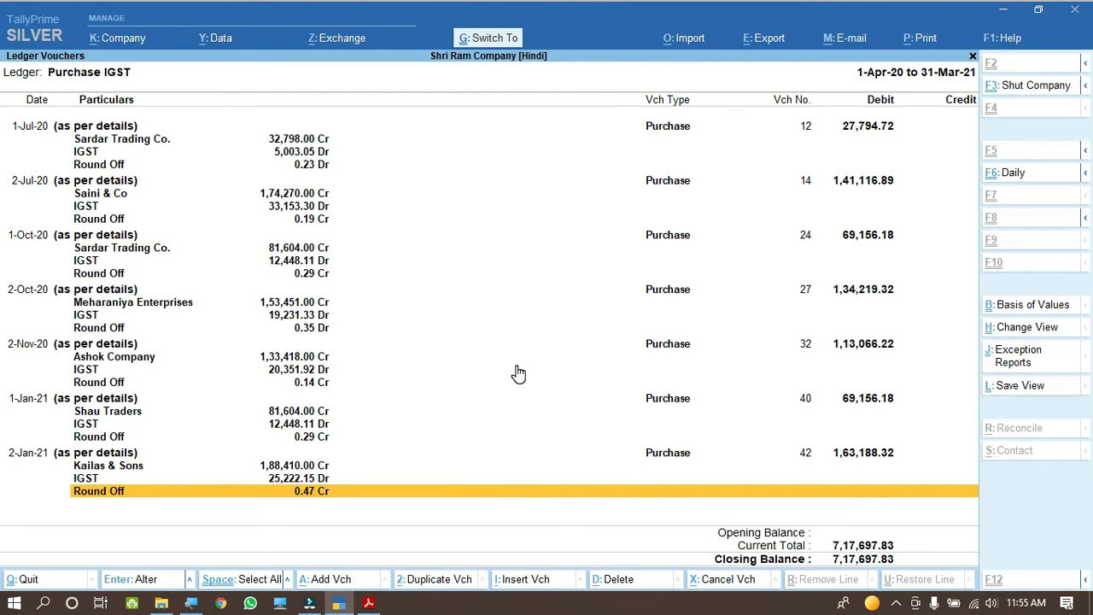
key(Escape)
key(Escape)
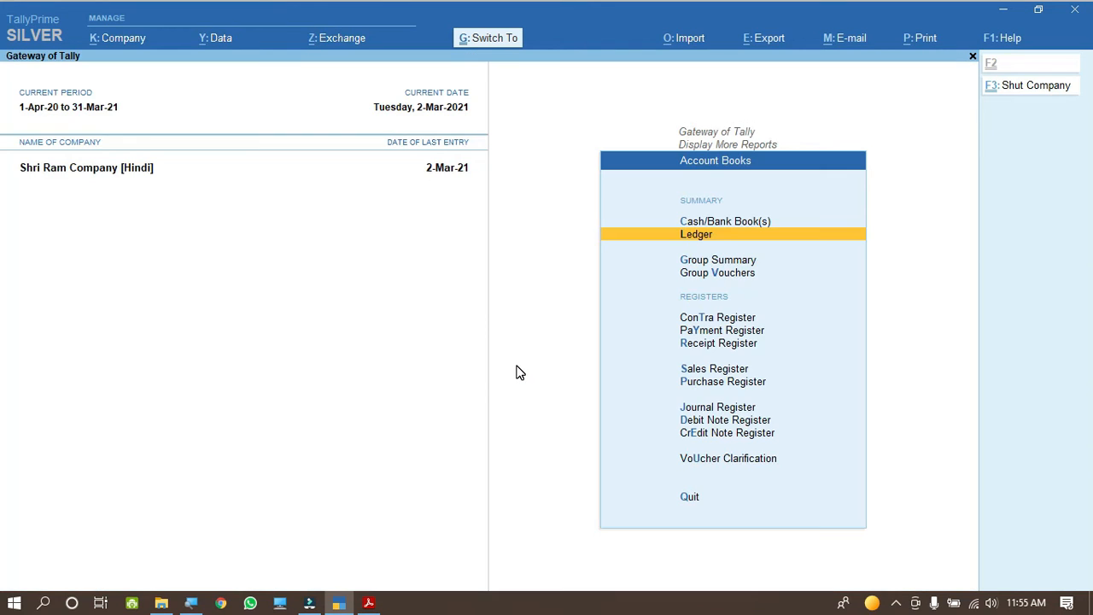
key(Escape)
key(Escape)
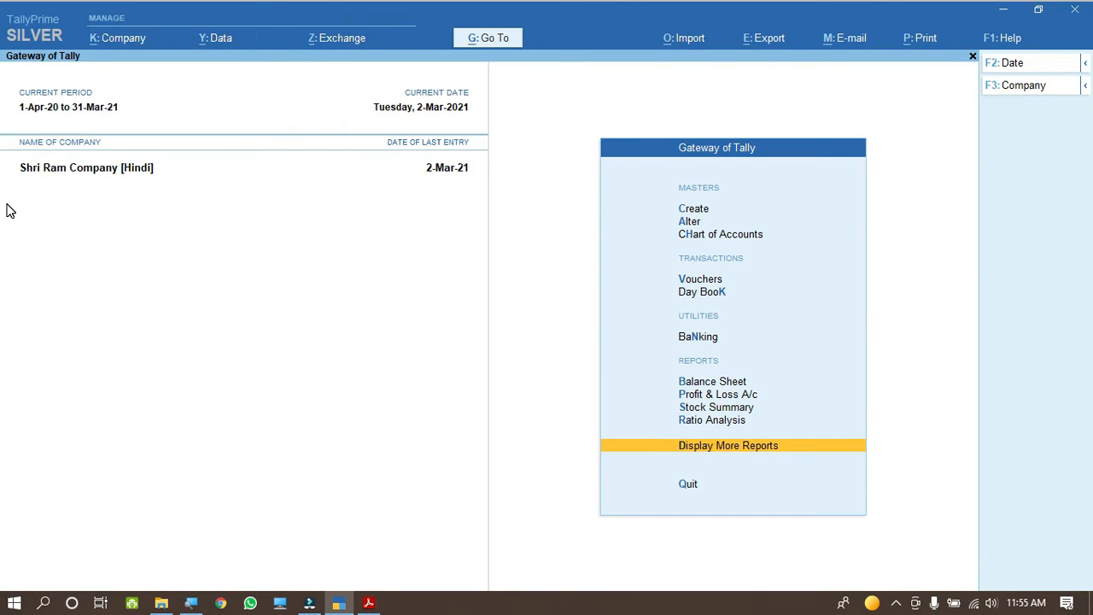
key(ctrl)
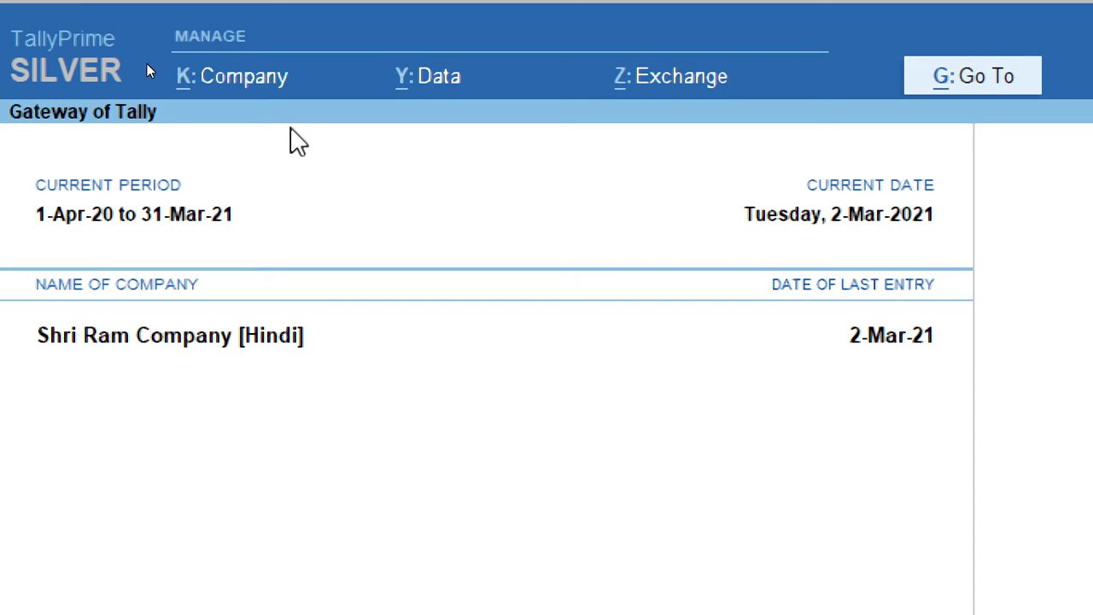
- Look through the company management options and open Shri Ram Company [Hindi] for alteration
key(alt+k)
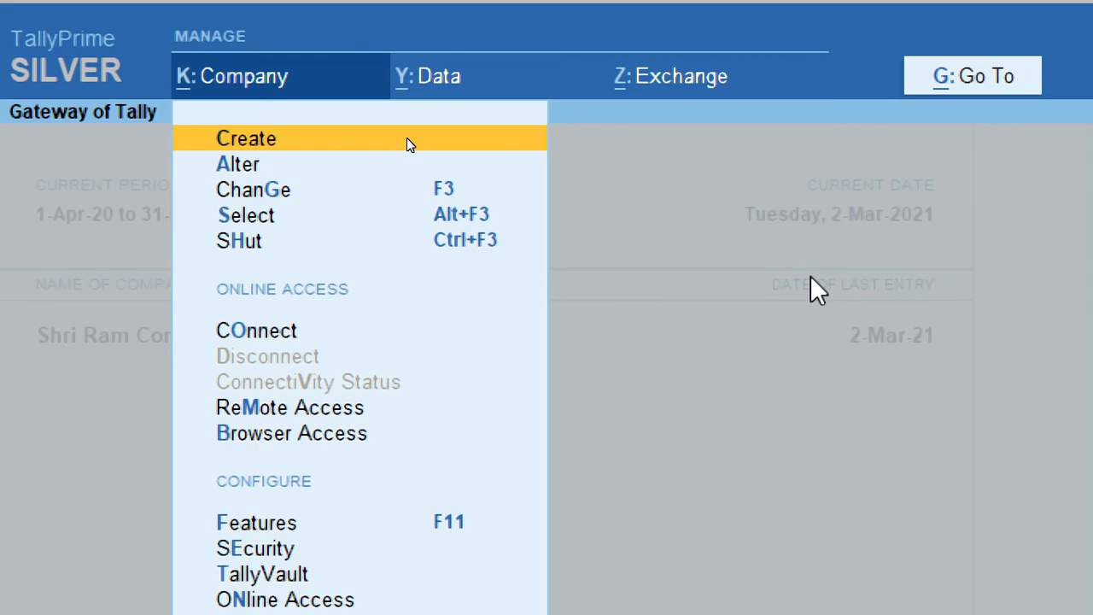
key(Down)
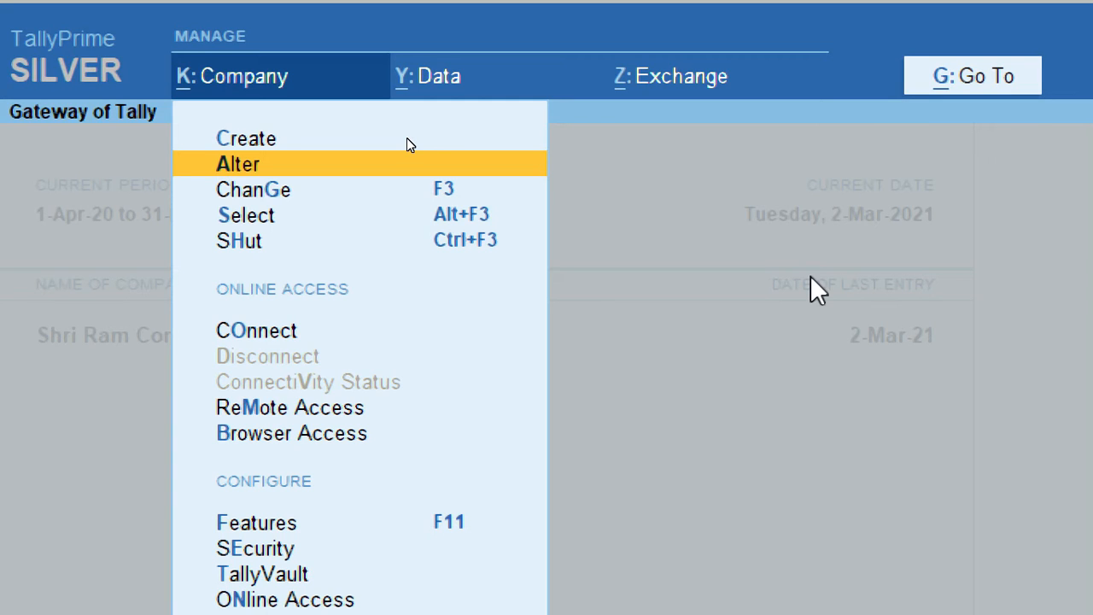
key(Down)
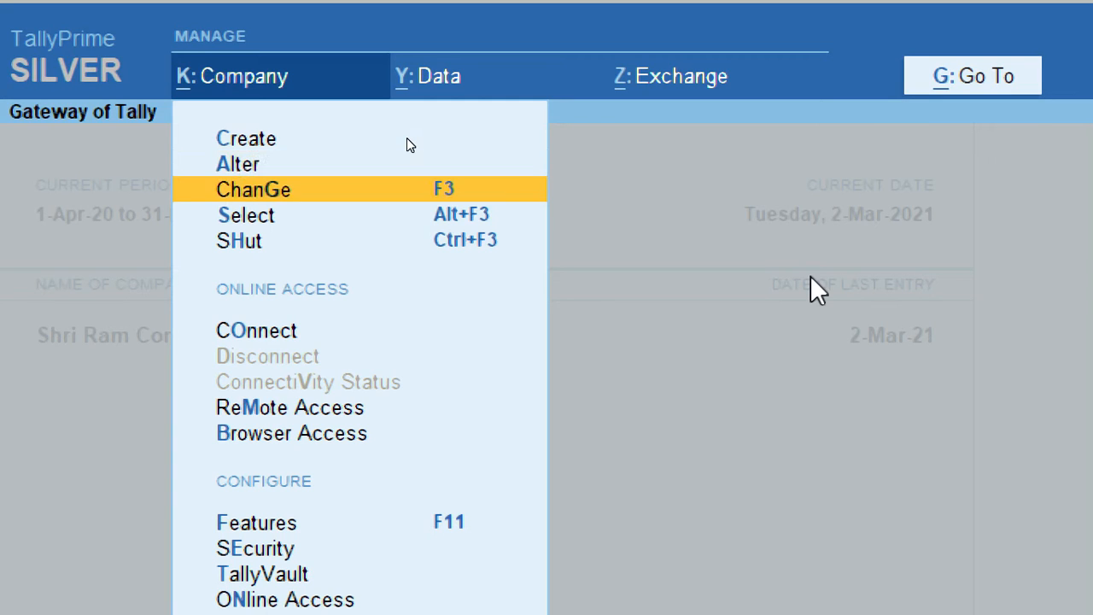
key(Down)
key(Down)
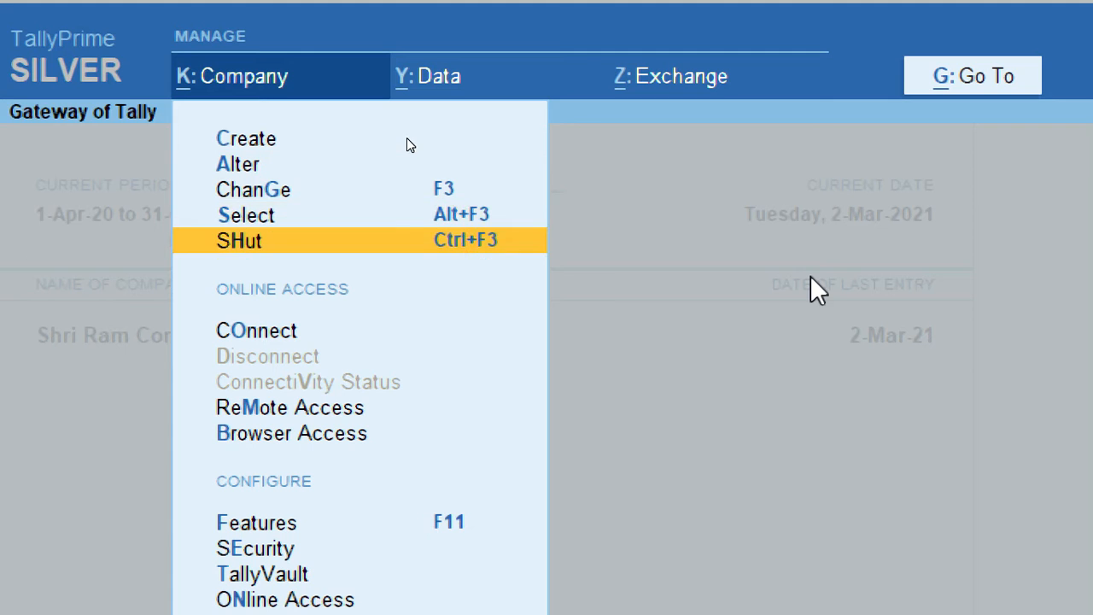
key(Up)
key(Up)
key(Up)
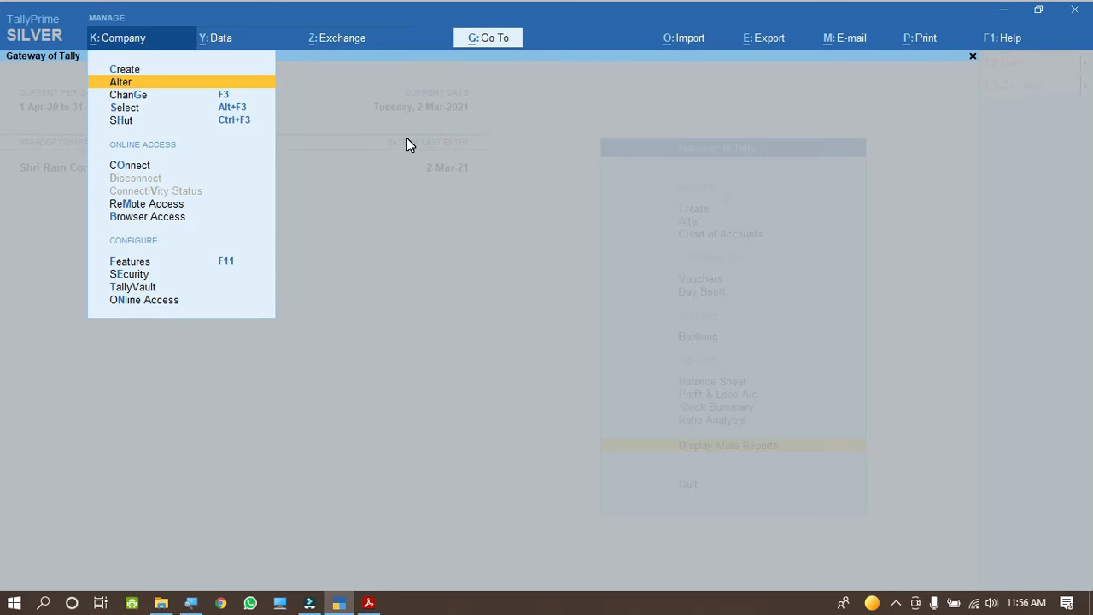
key(Return)
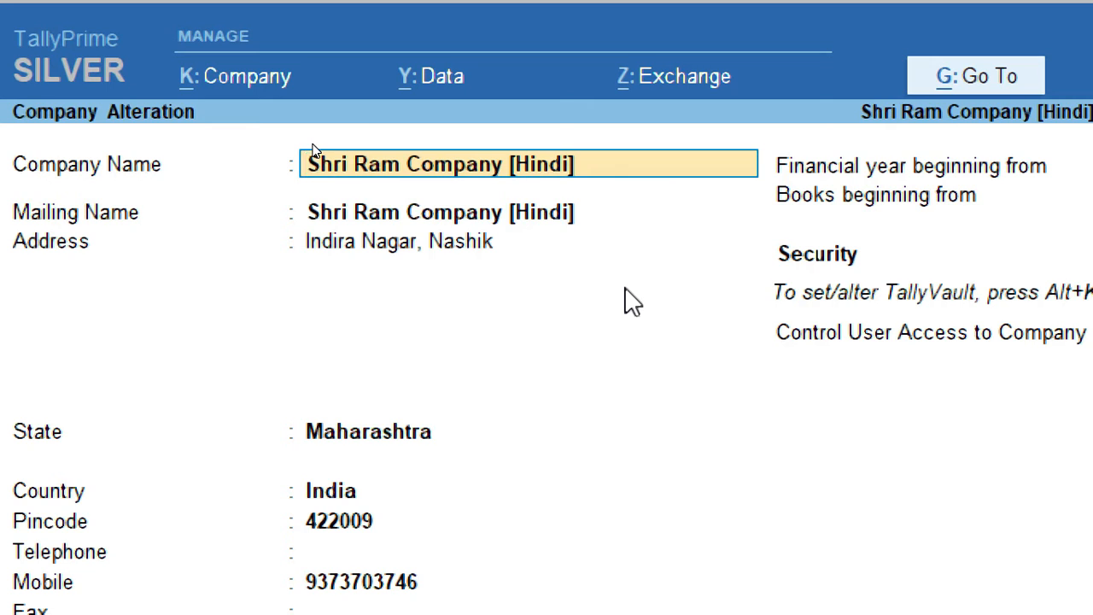
- Append a hyphen and the postal code to the company's address and save the altered company details
key(Return)
key(Return)
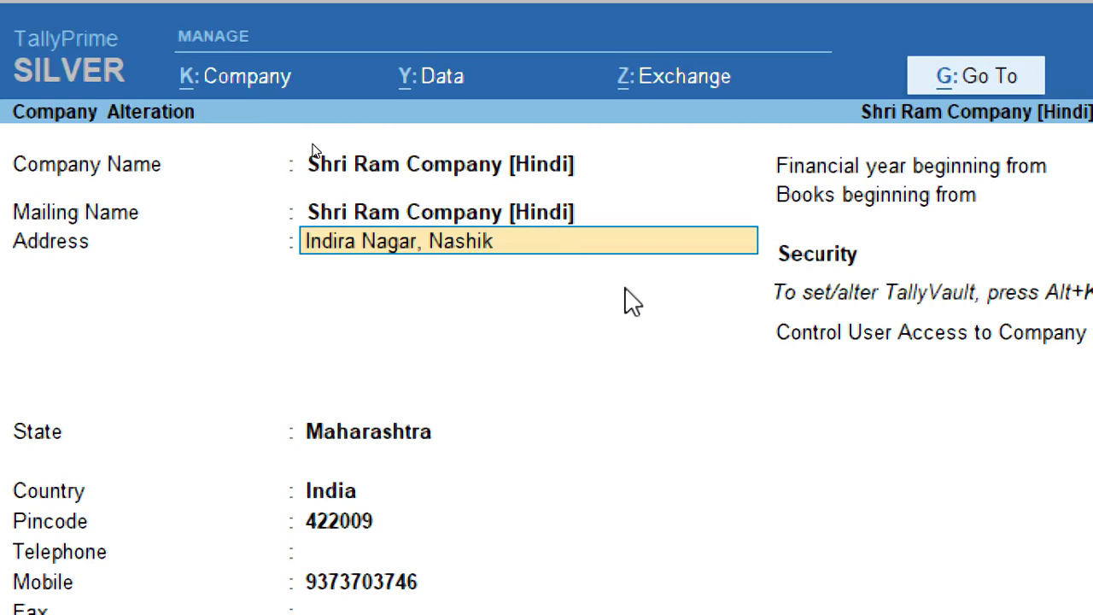
key(End)
text(- 422009)
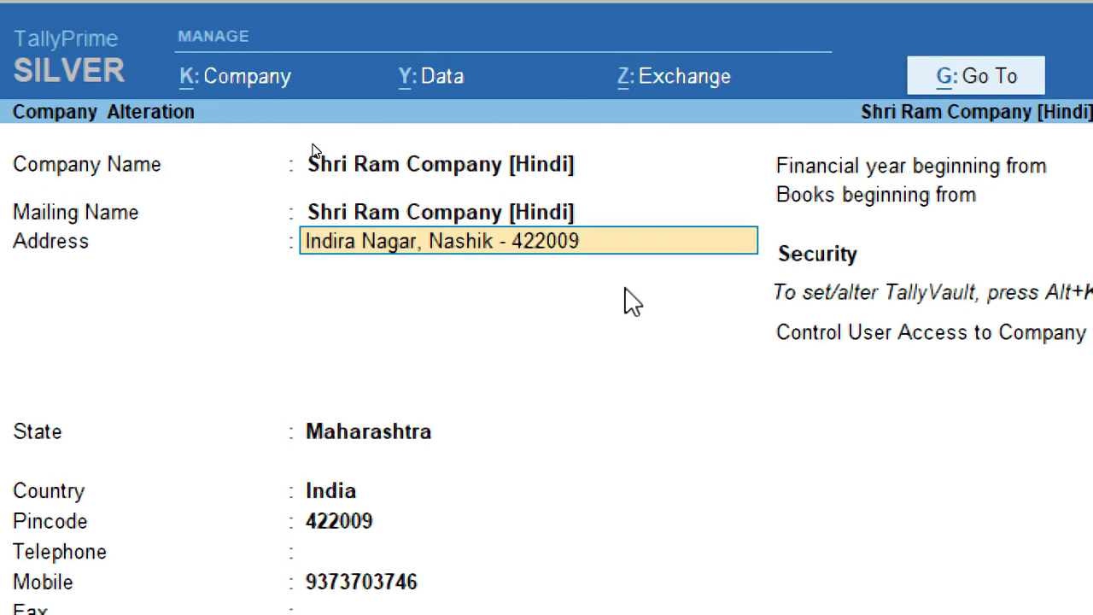
key(Return)
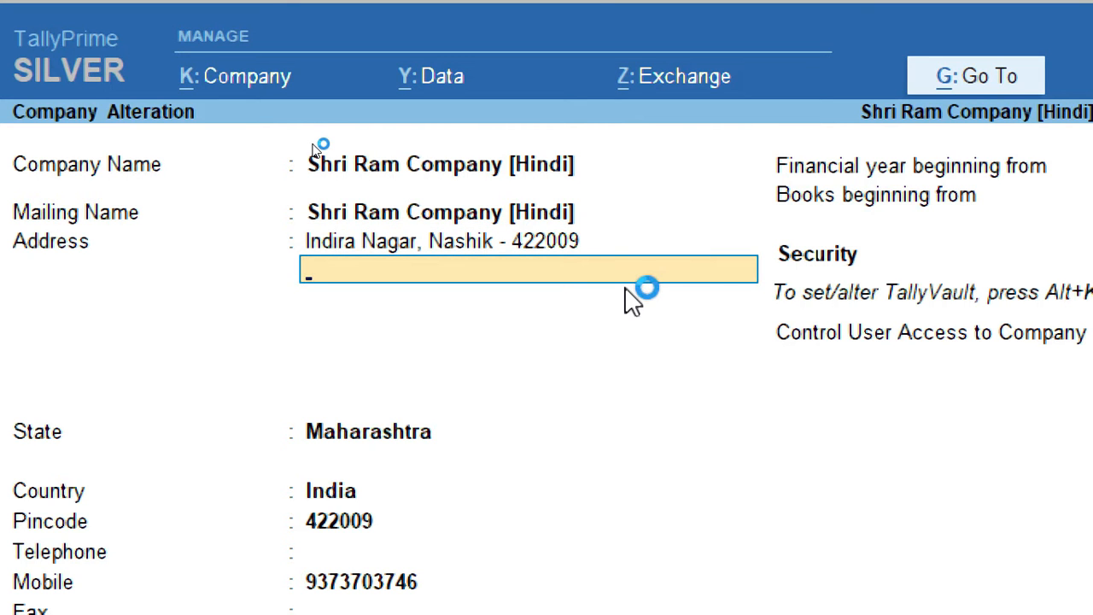
key(Return)
key(Return)
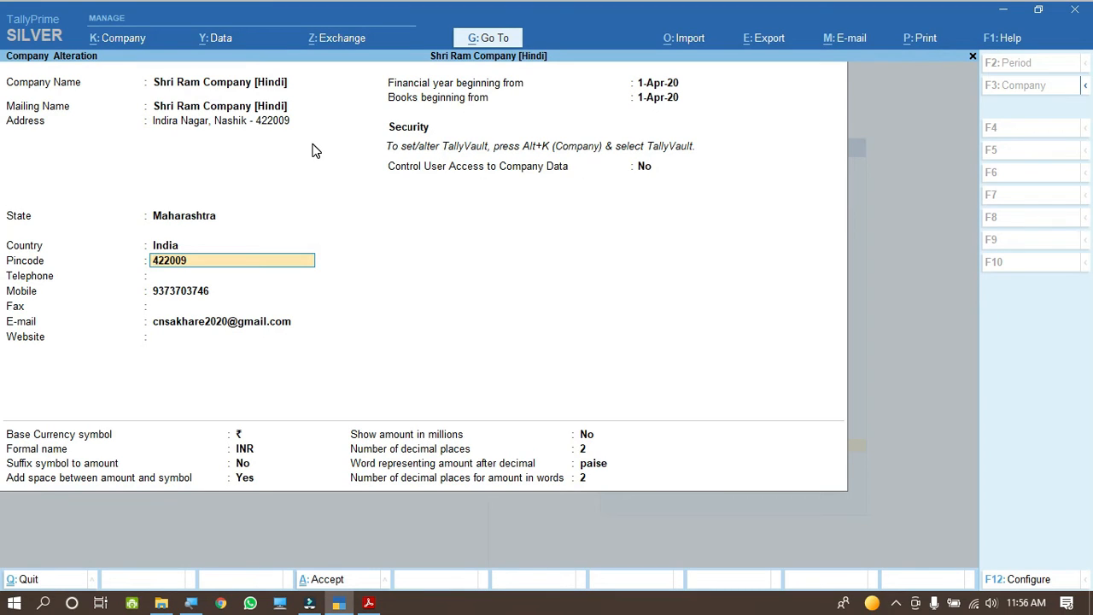
key(ctrl)
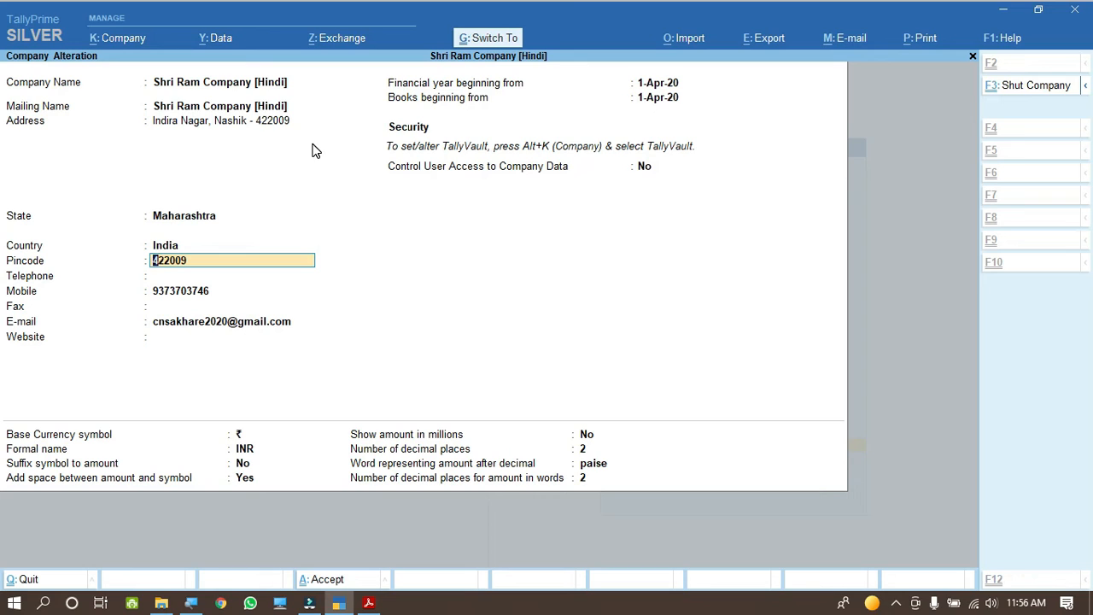
key(ctrl+a)
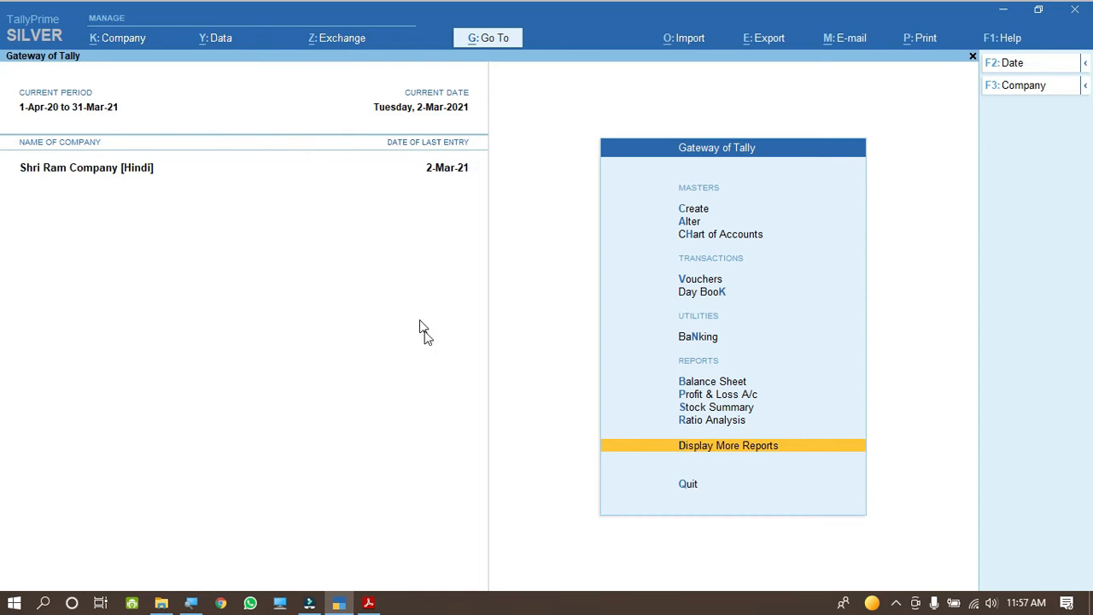
- Check the topic heading in the PDF, switch back to TallyPrime and reopen Shri Ram Company [Hindi] for alteration
click(368, 604)
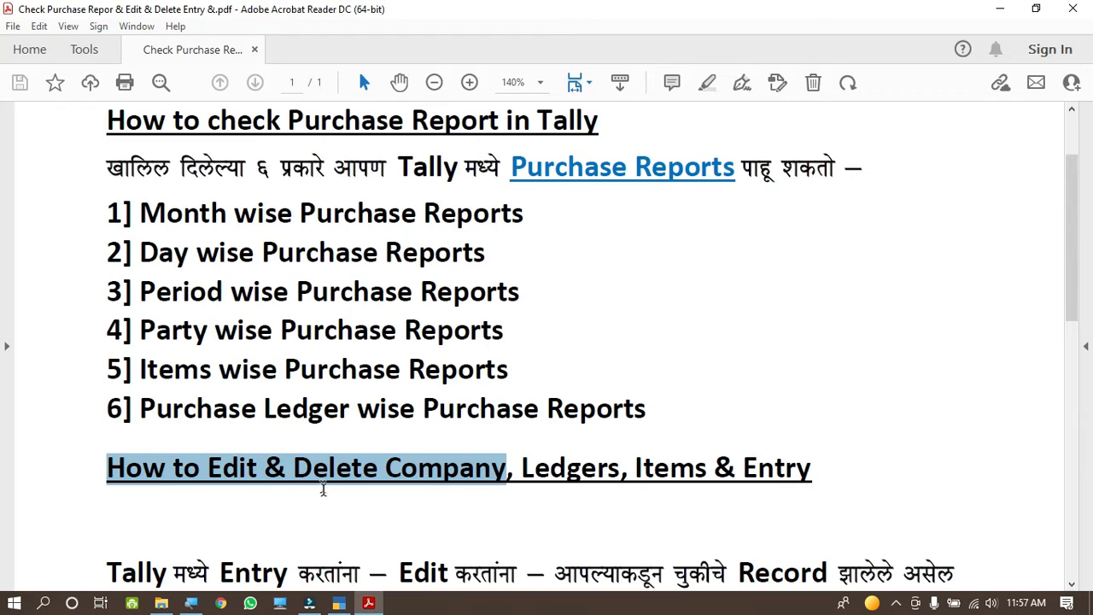
click(339, 603)
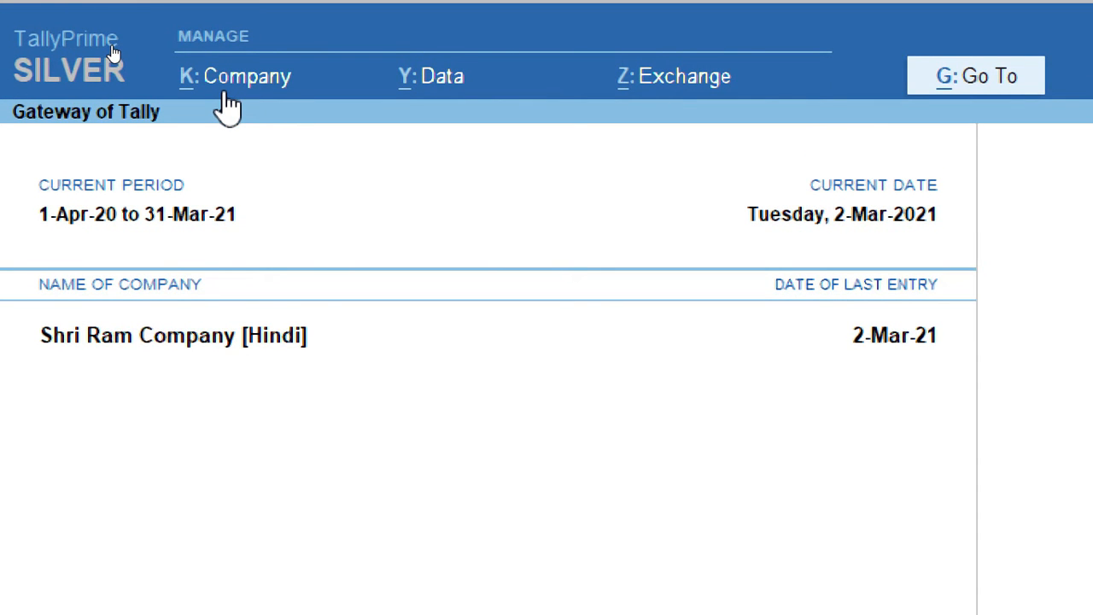
click(229, 100)
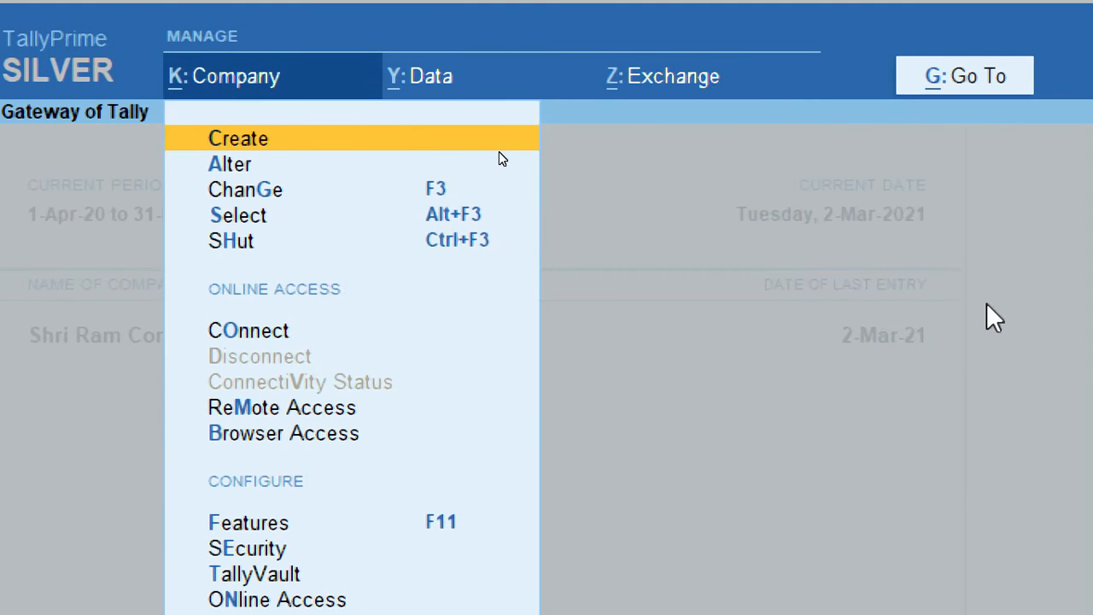
key(Down)
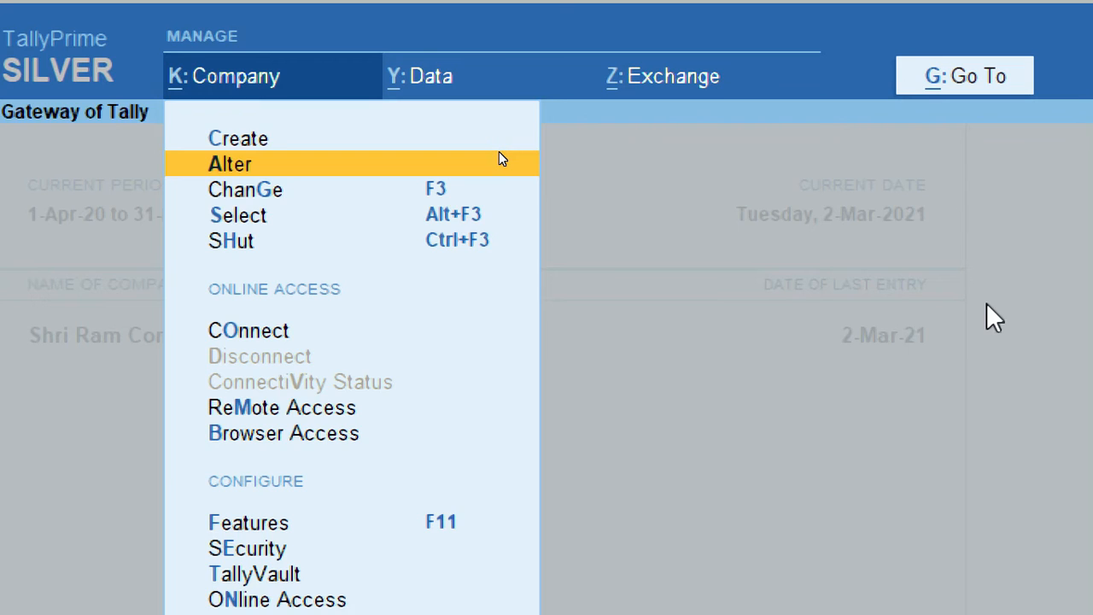
click(502, 162)
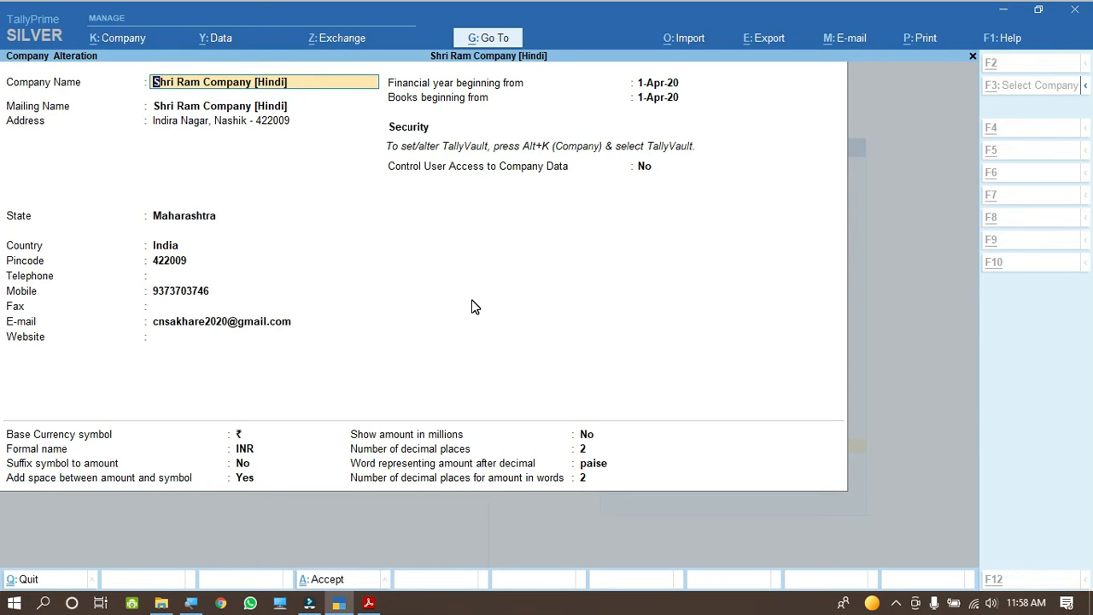
- Bring up the company's delete confirmation, dismiss it without deleting, and return to the Gateway of Tally
key(alt+d)
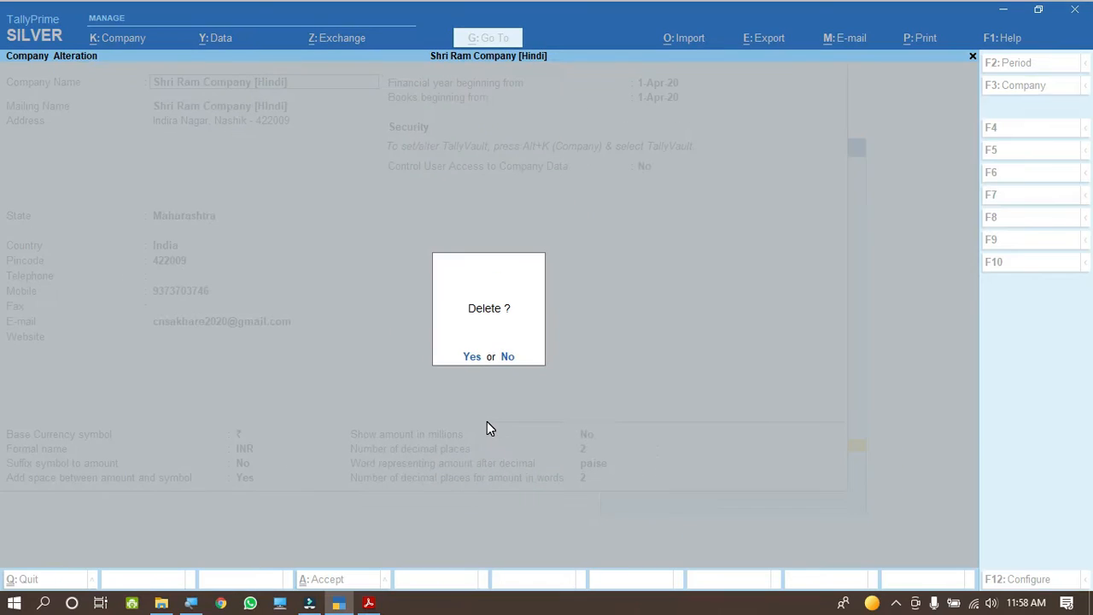
key(Escape)
key(Escape)
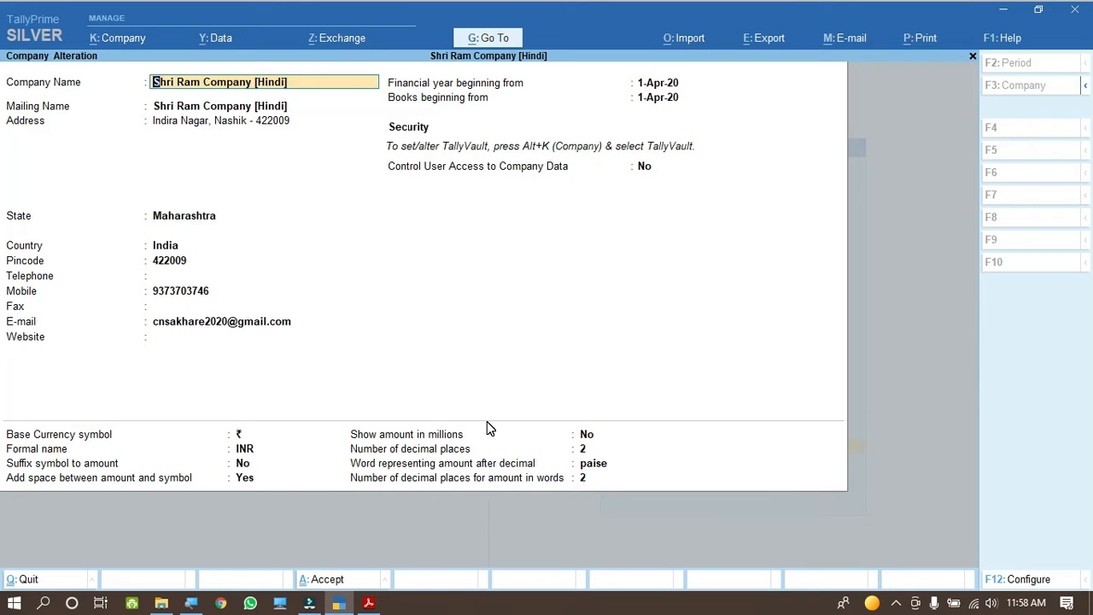
key(Escape)
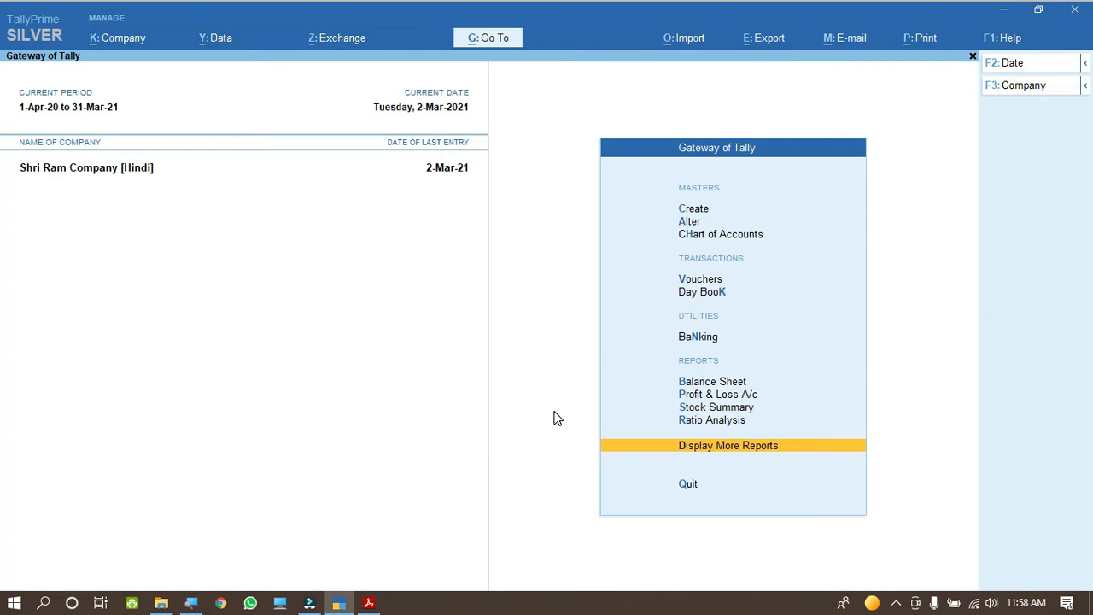
- Highlight the word Ledgers in the PDF's edit-and-delete heading and switch back to TallyPrime
click(369, 603)
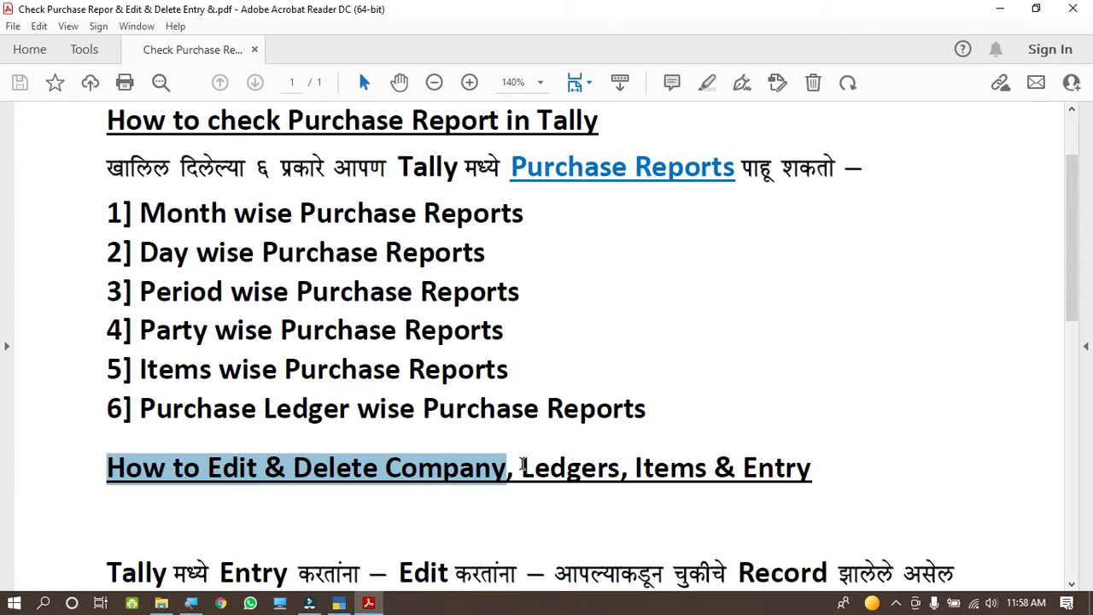
drag(522, 465, 619, 470)
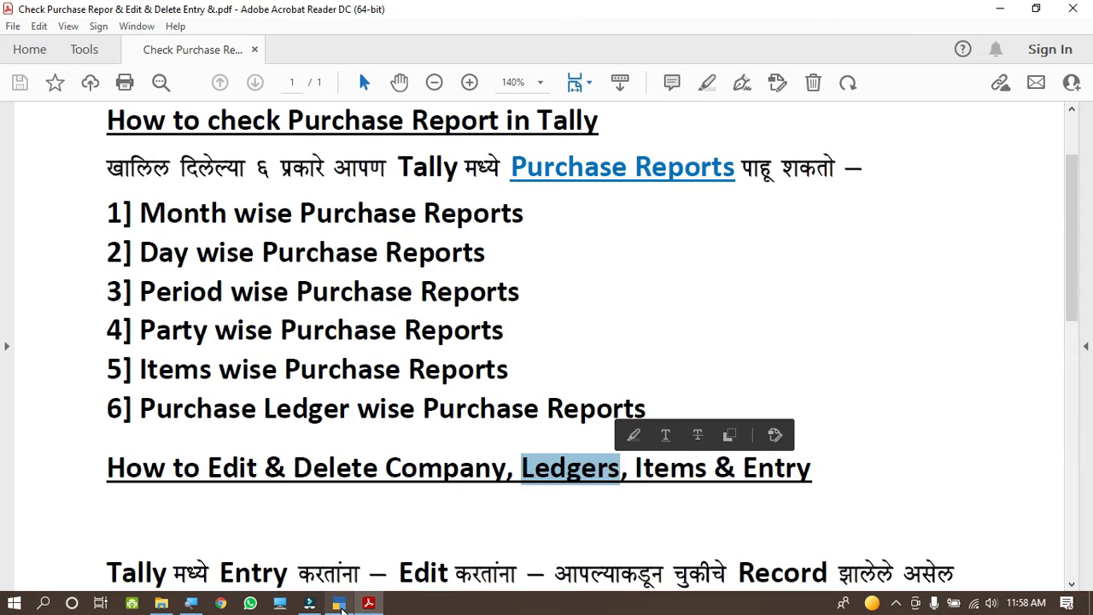
click(339, 603)
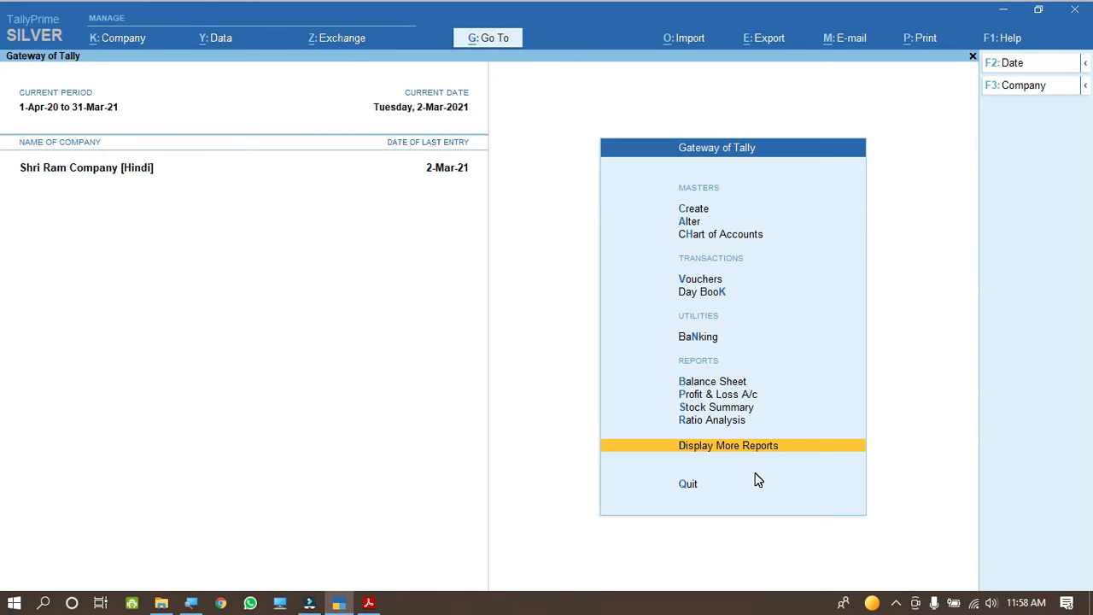
key(Return)
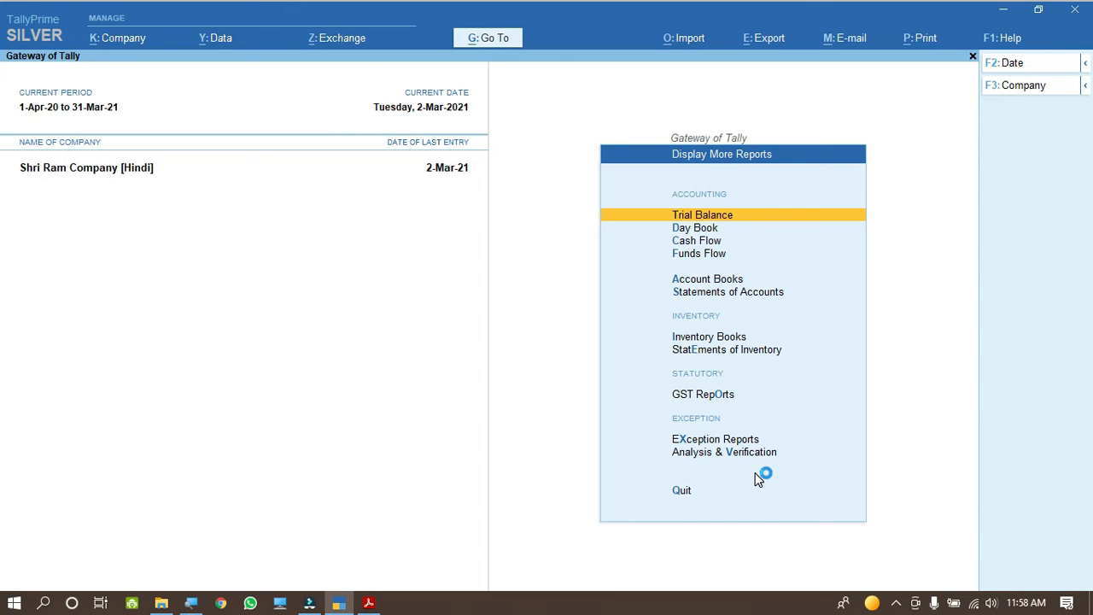
key(Escape)
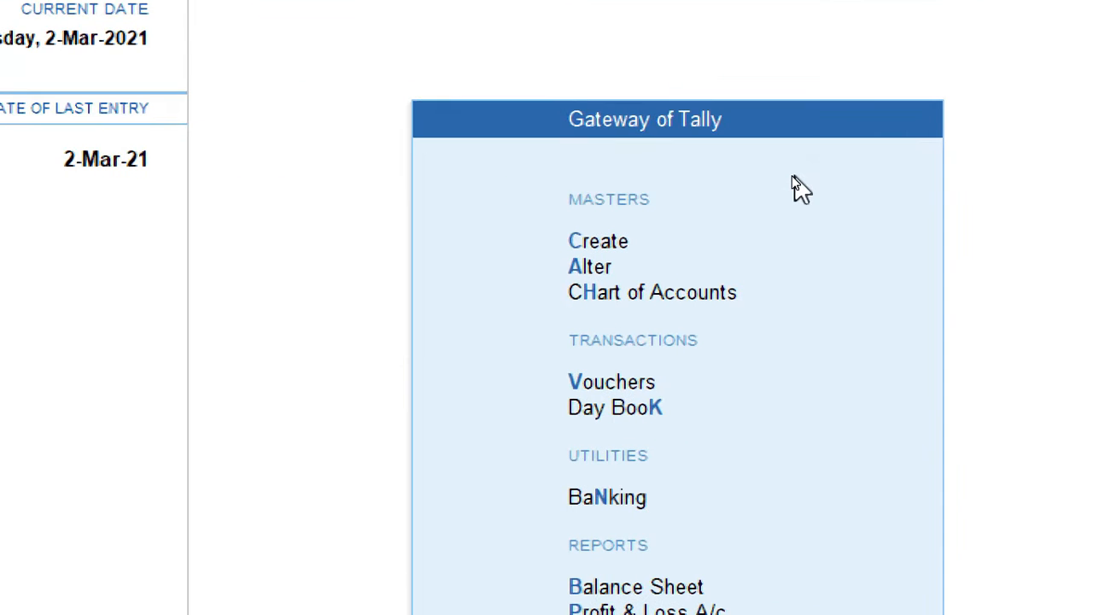
click(611, 272)
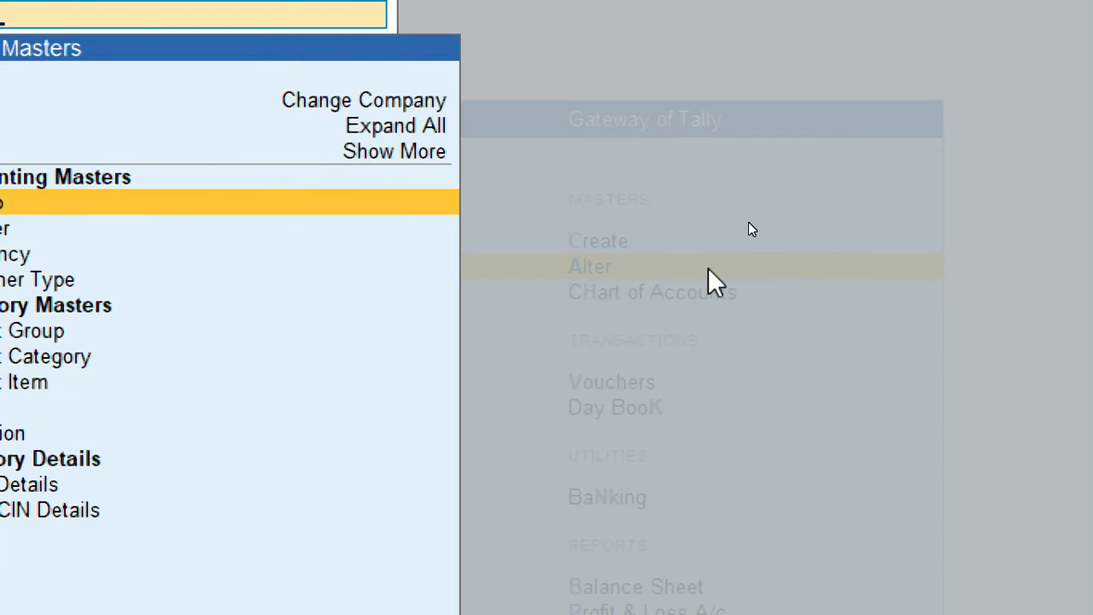
key(Escape)
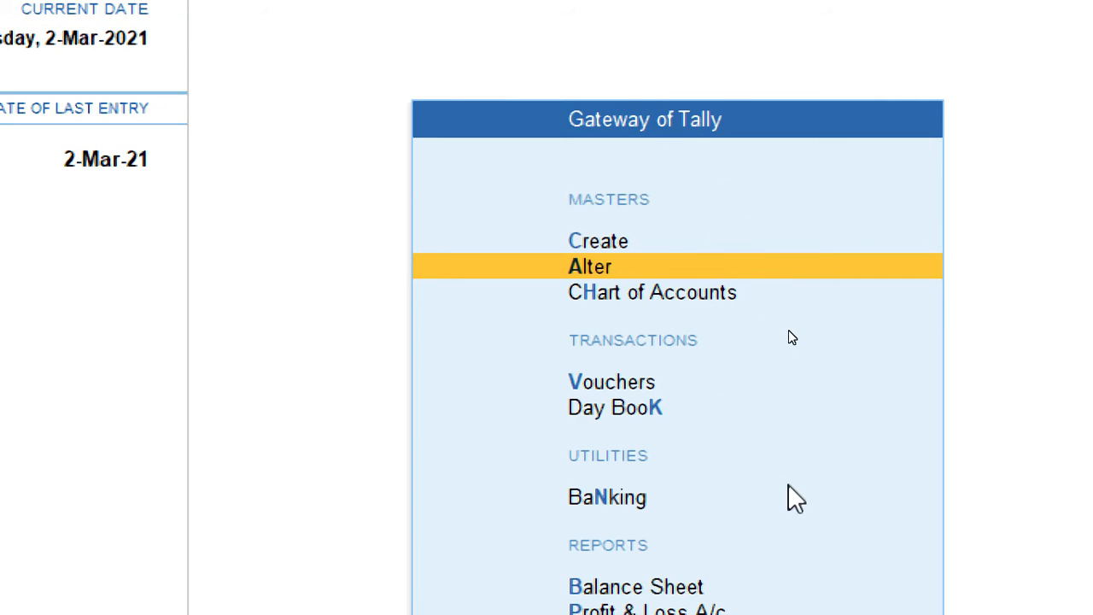
- Find the Bindra Brothers ledger among the accounting masters and open it for alteration
key(Return)
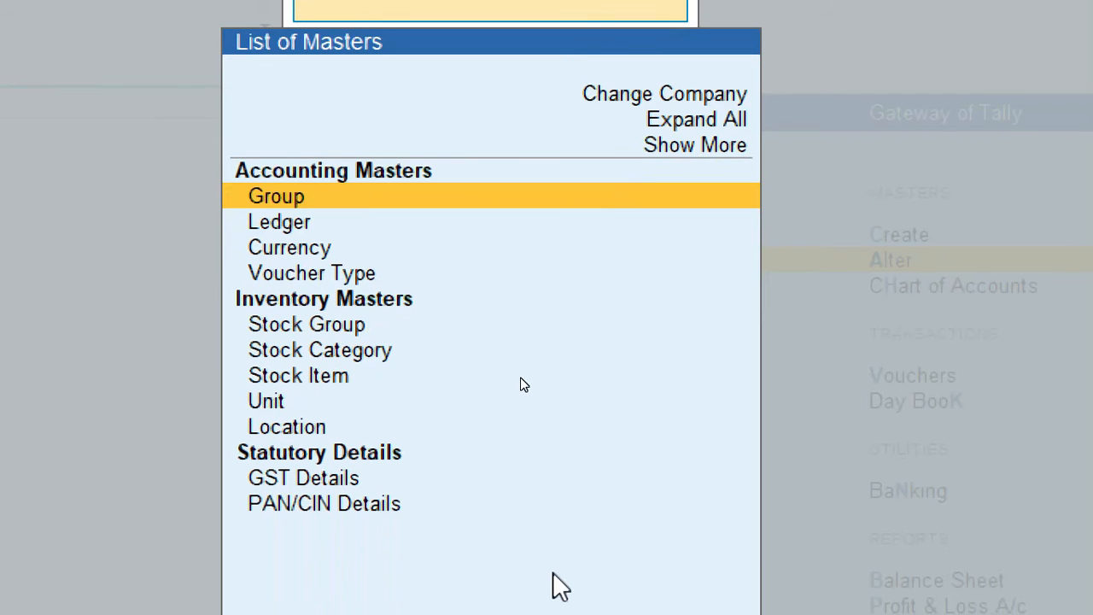
key(Down)
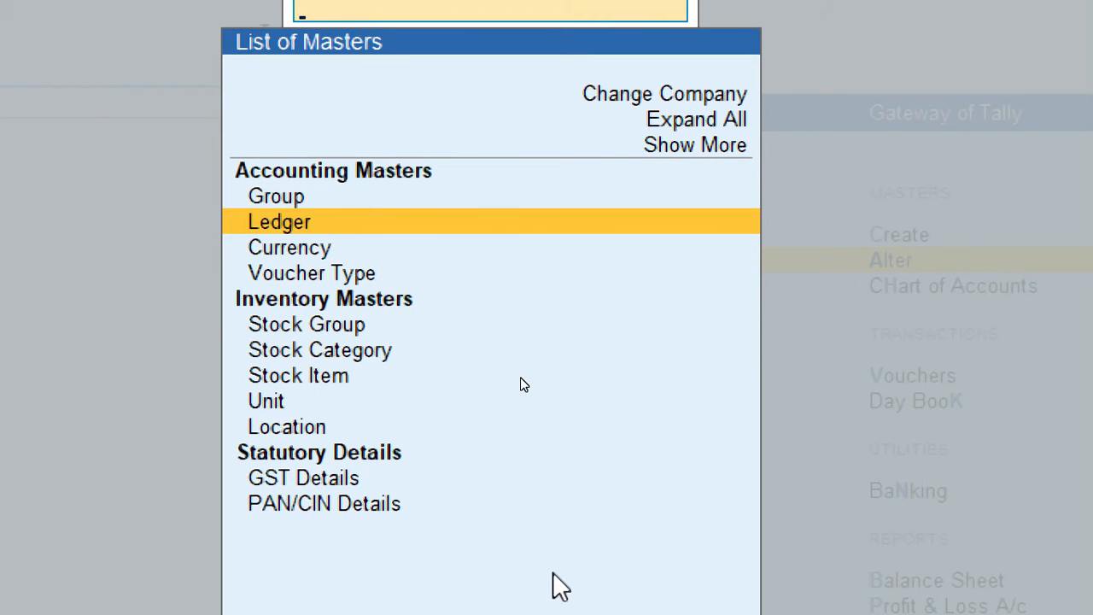
key(Return)
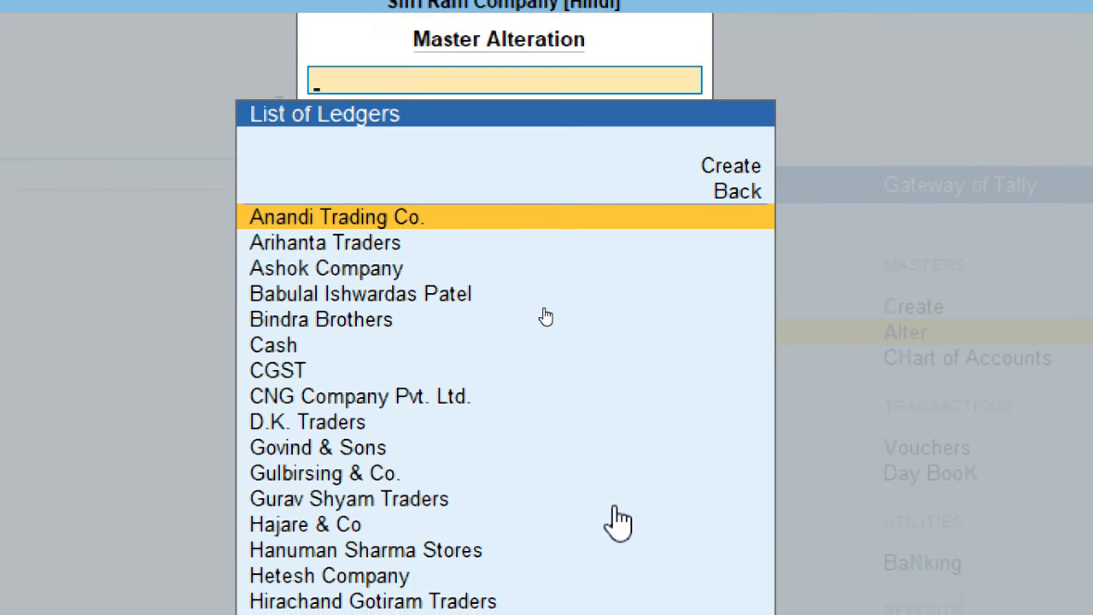
text(Bindra)
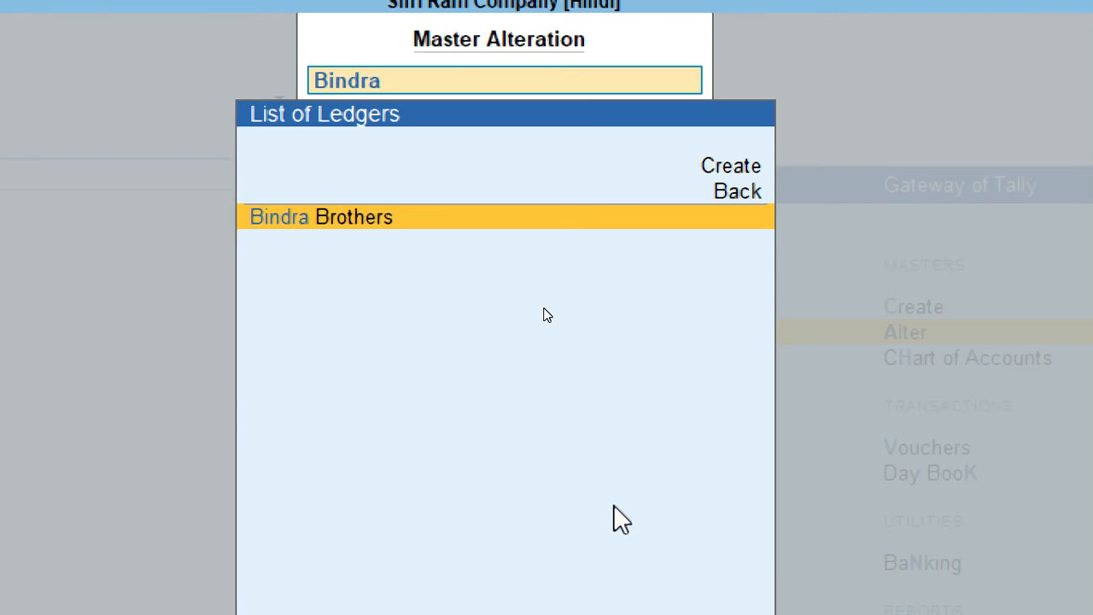
key(Return)
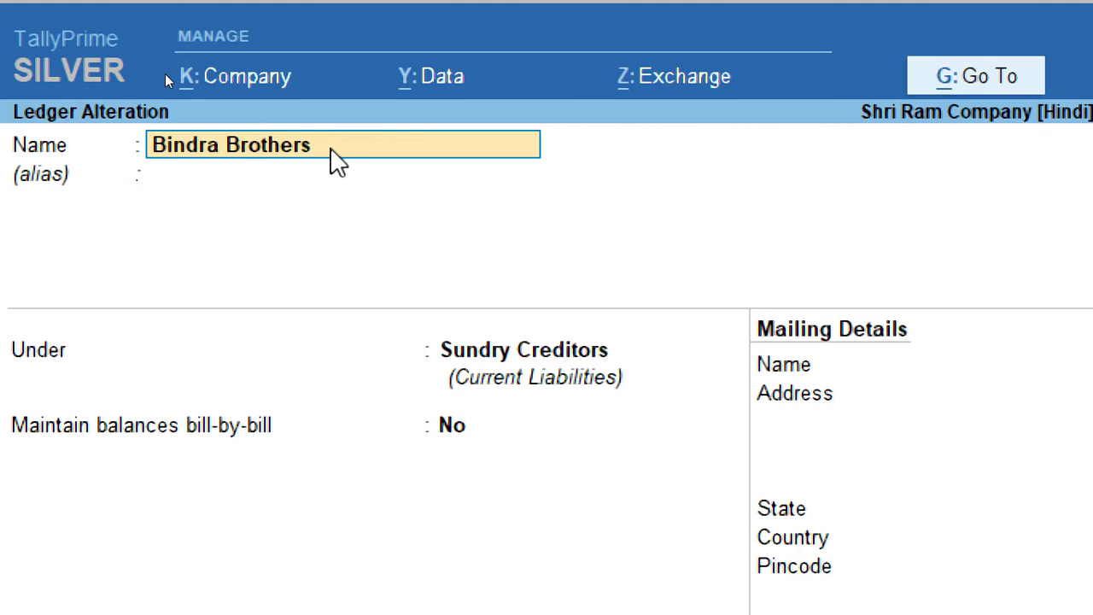
- Change the ledger's name to Bindra Traders
key(BackSpace)
key(BackSpace)
key(BackSpace)
key(BackSpace)
key(BackSpace)
key(BackSpace)
key(BackSpace)
key(BackSpace)
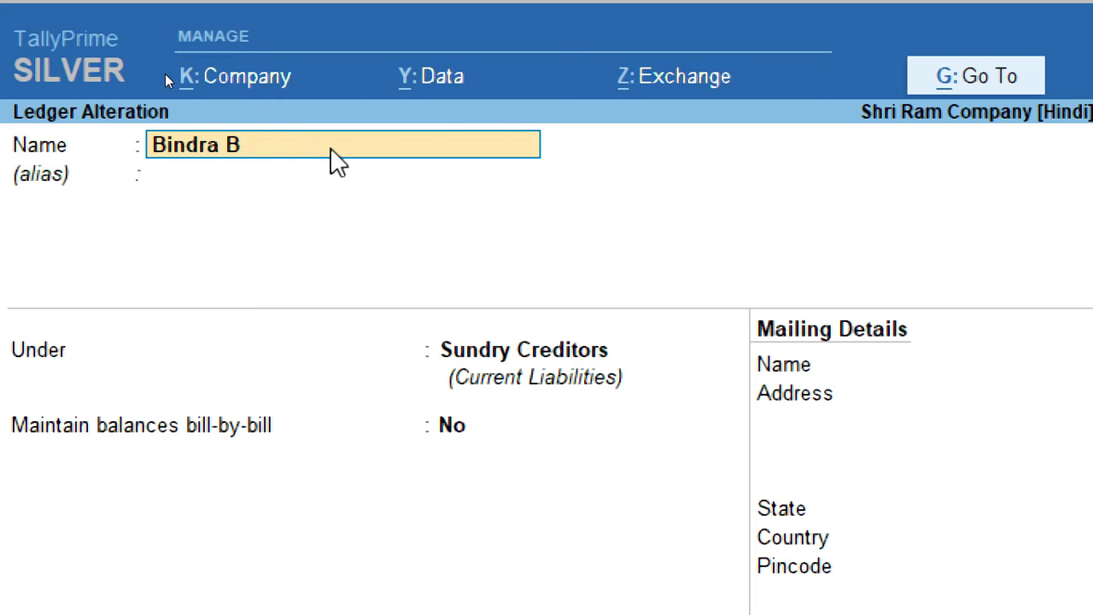
text(Traders)
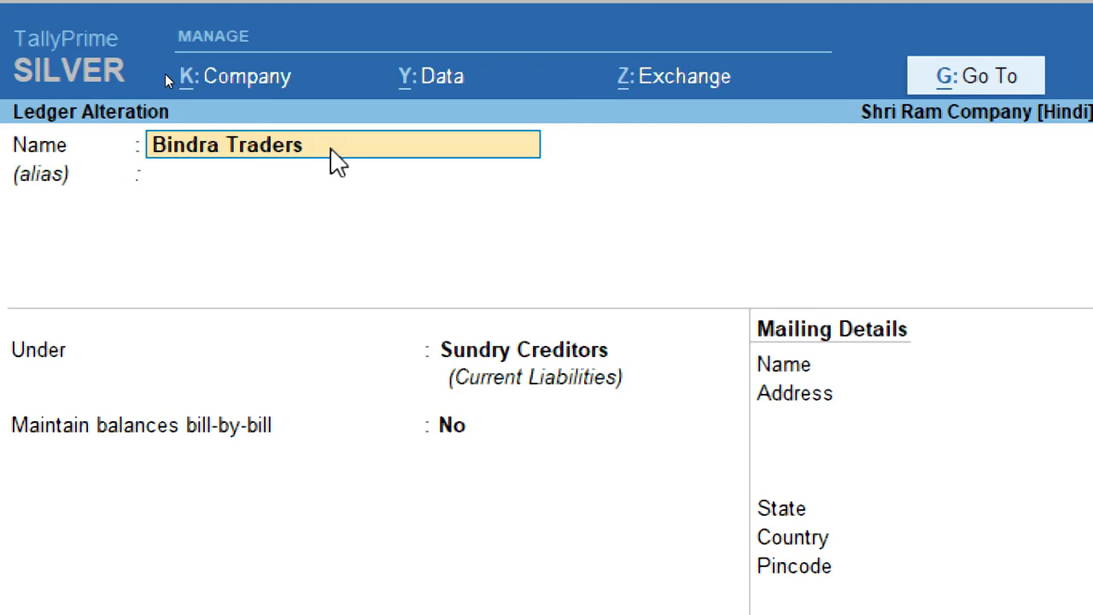
key(Return)
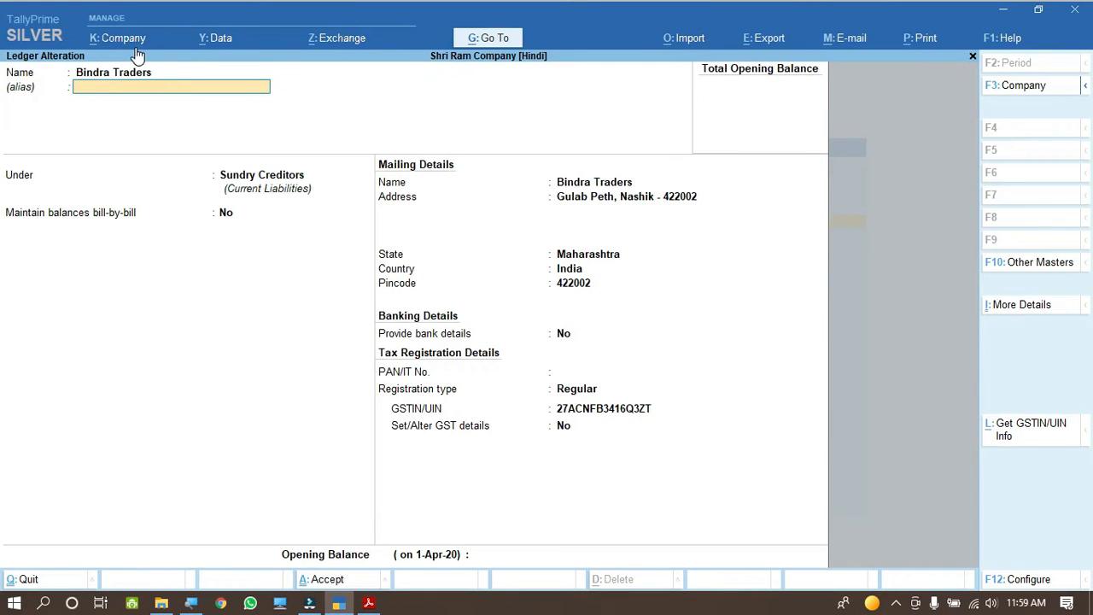
- Go through the ledger's group, mailing address, state, pincode and registration type fields, and leave the ledger alteration
click(245, 185)
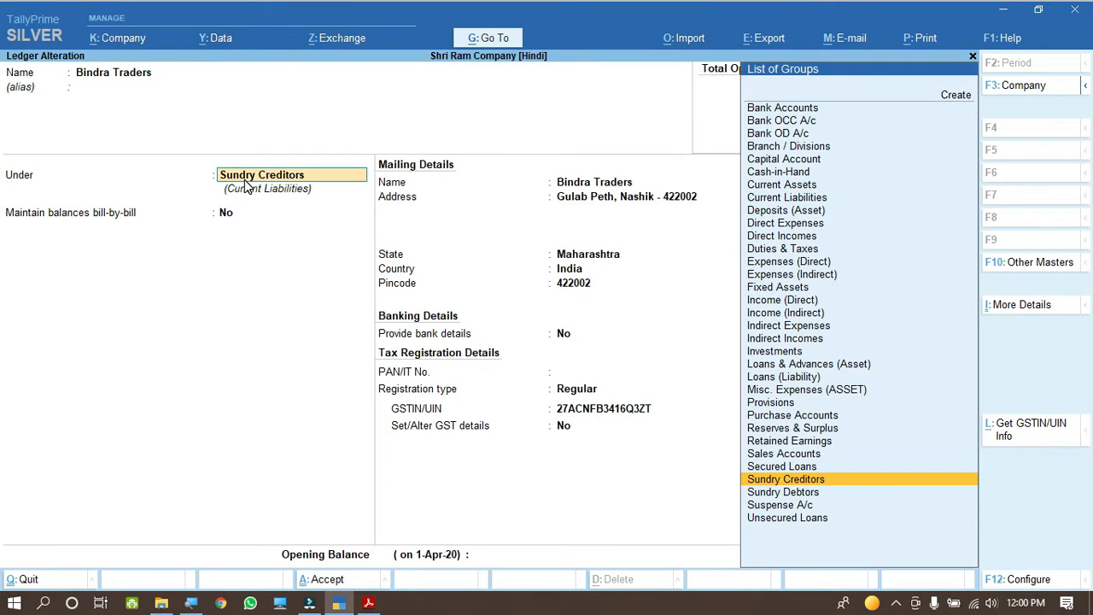
click(575, 203)
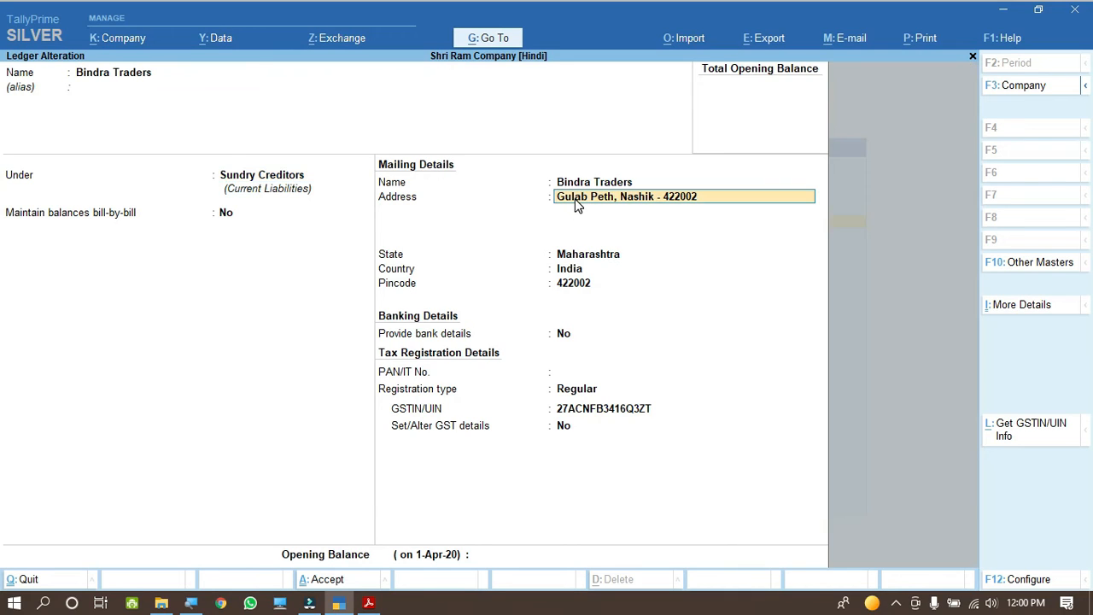
click(597, 260)
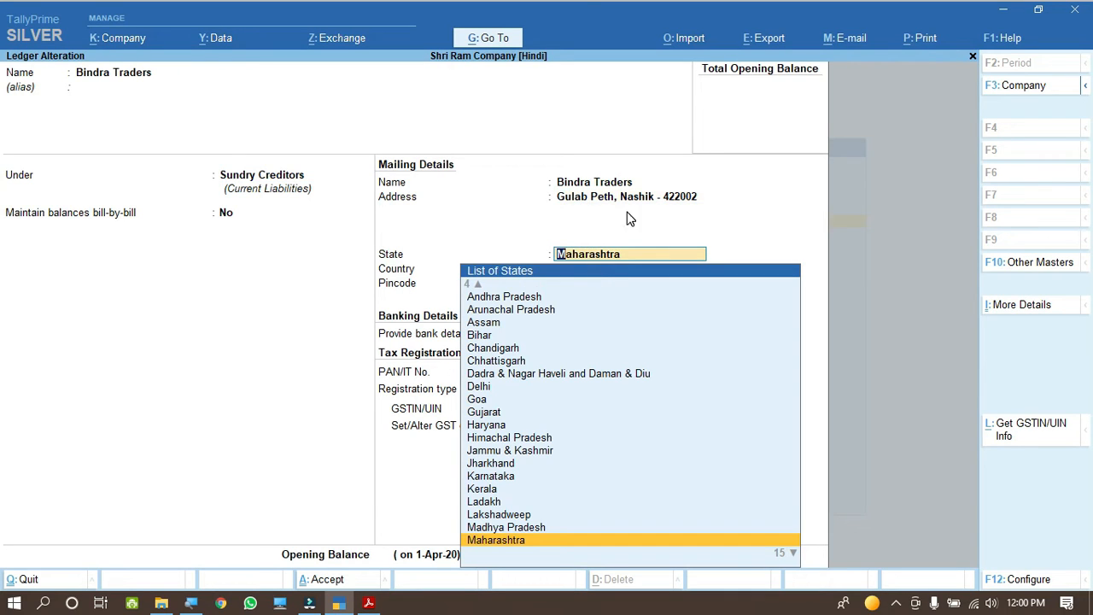
key(Return)
key(Return)
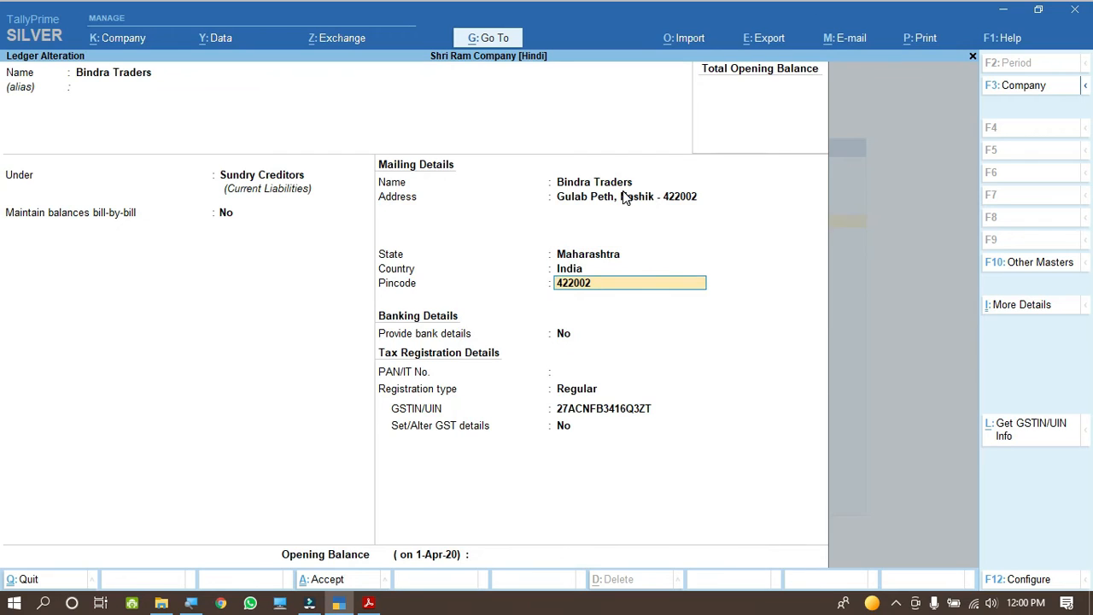
key(Return)
key(Return)
key(Return)
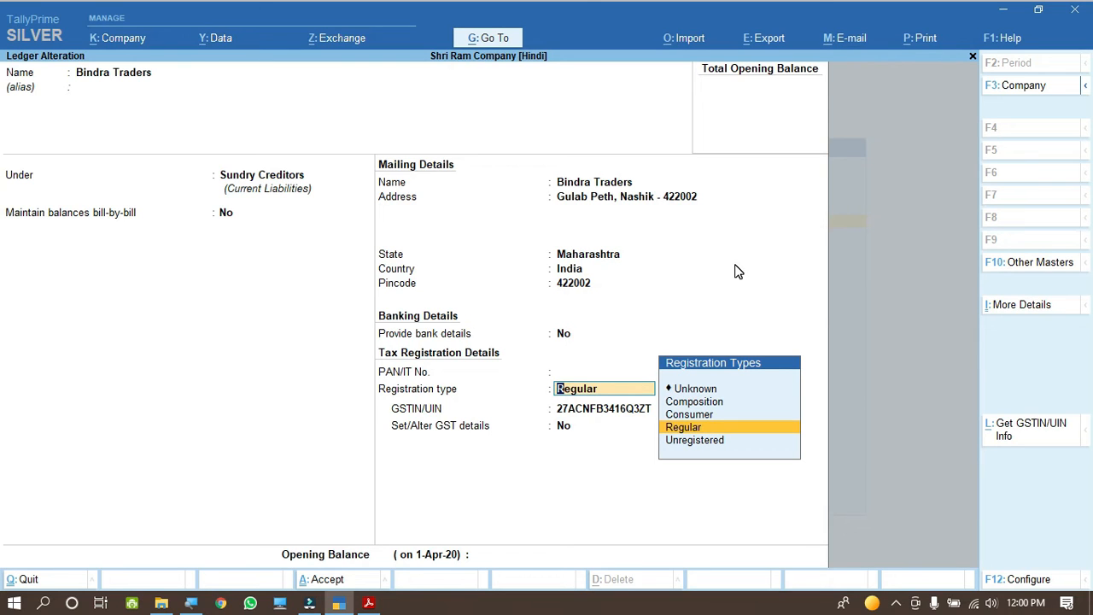
key(ctrl+a)
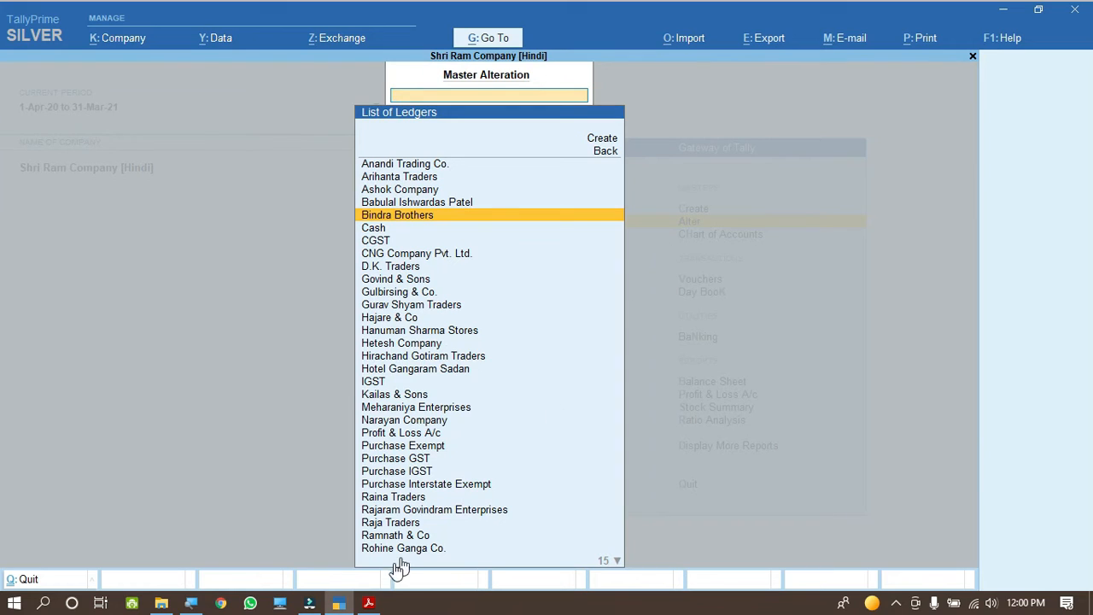
- Highlight the word Items in the PDF's edit-and-delete heading and return to TallyPrime
mouse_move(346, 608)
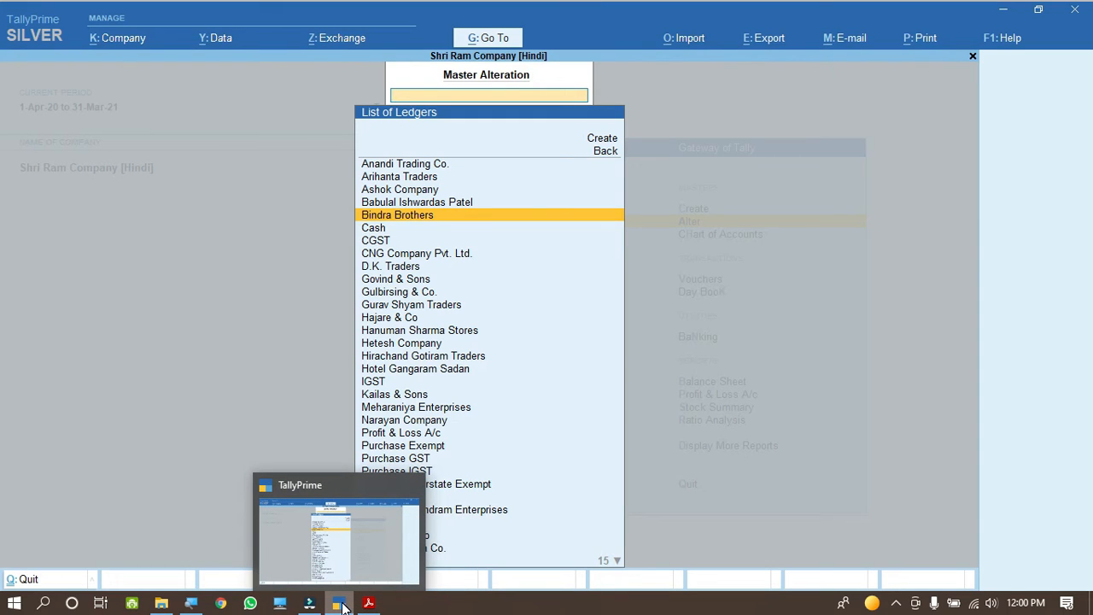
click(368, 603)
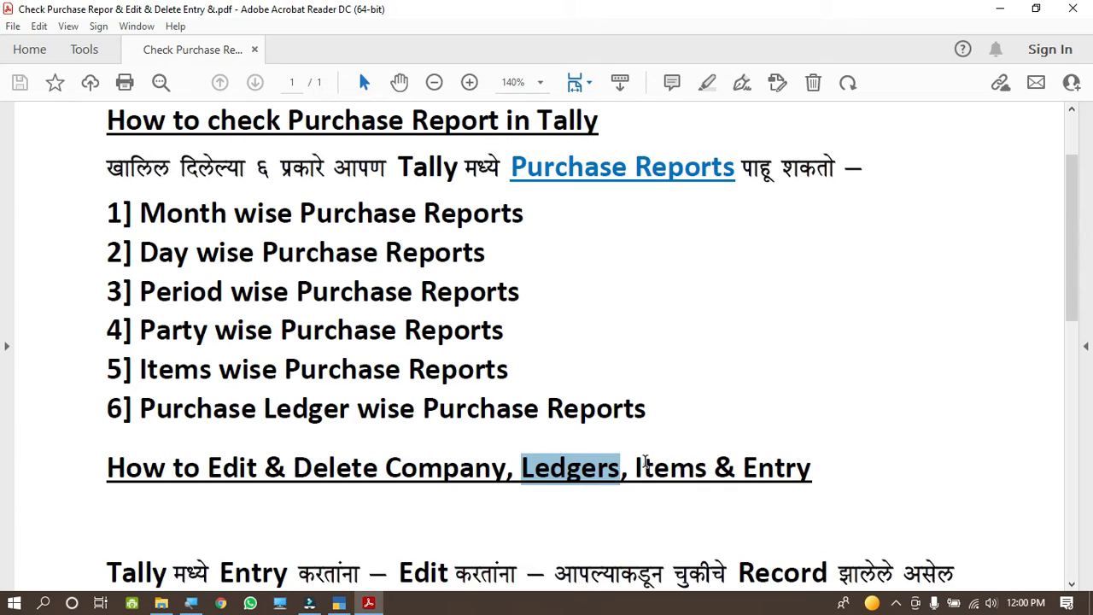
double_click(644, 467)
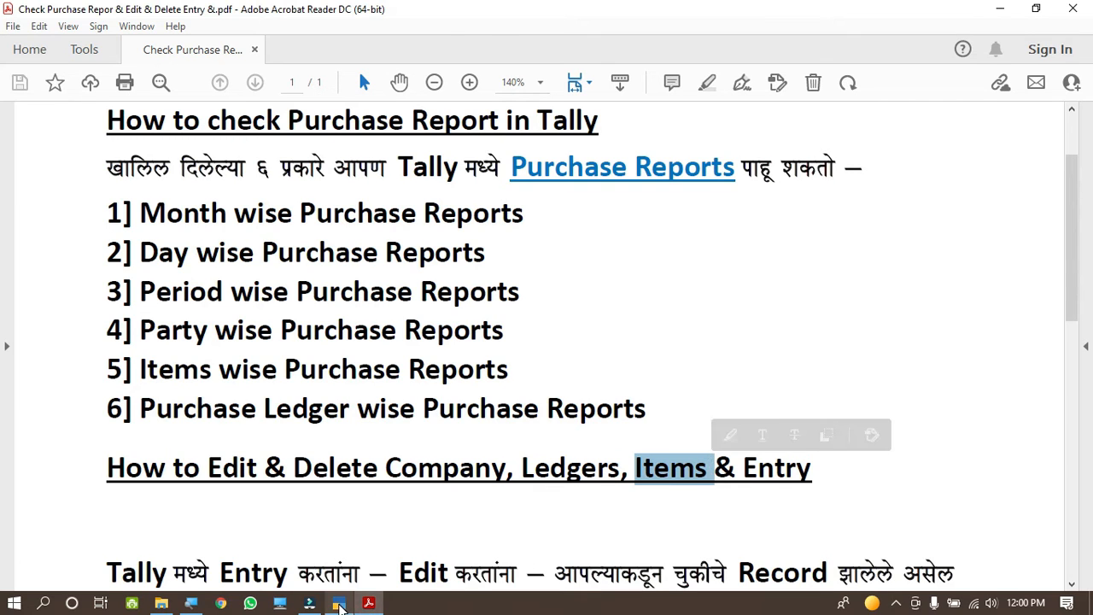
click(339, 604)
- Leave the ledger list and open the stock item Agarbatti R for alteration from the inventory masters
key(Escape)
key(Escape)
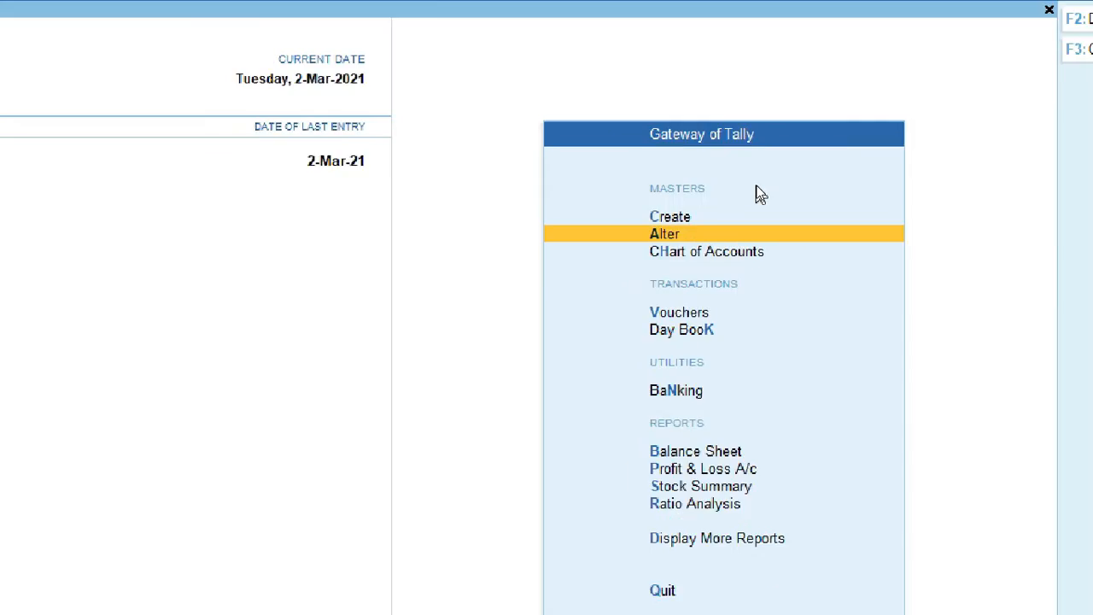
key(Return)
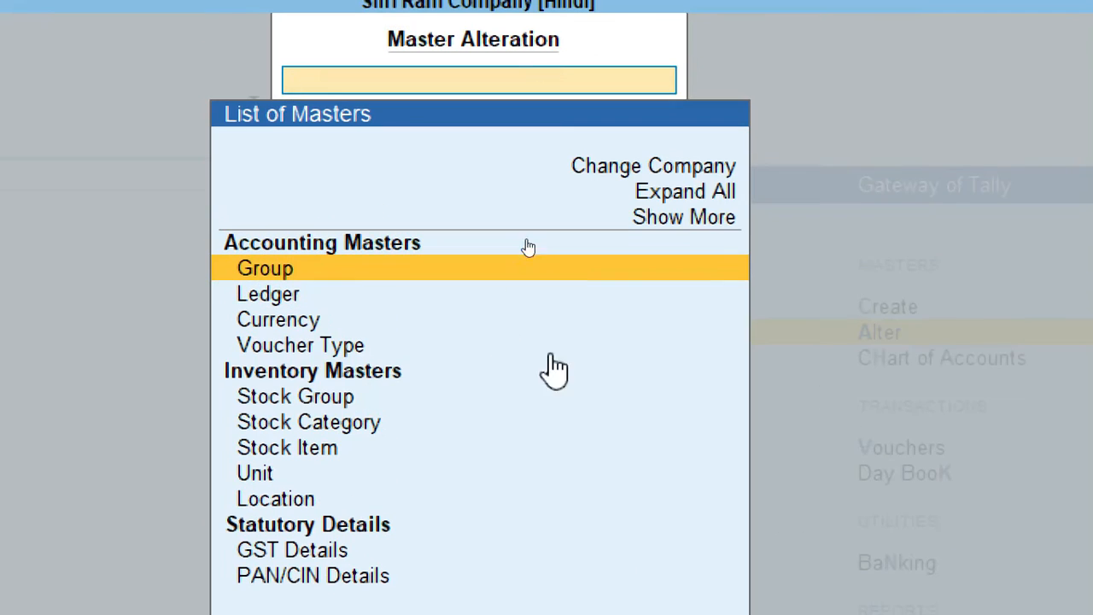
key(Down)
key(Down)
key(Down)
key(Down)
key(Down)
key(Down)
key(Down)
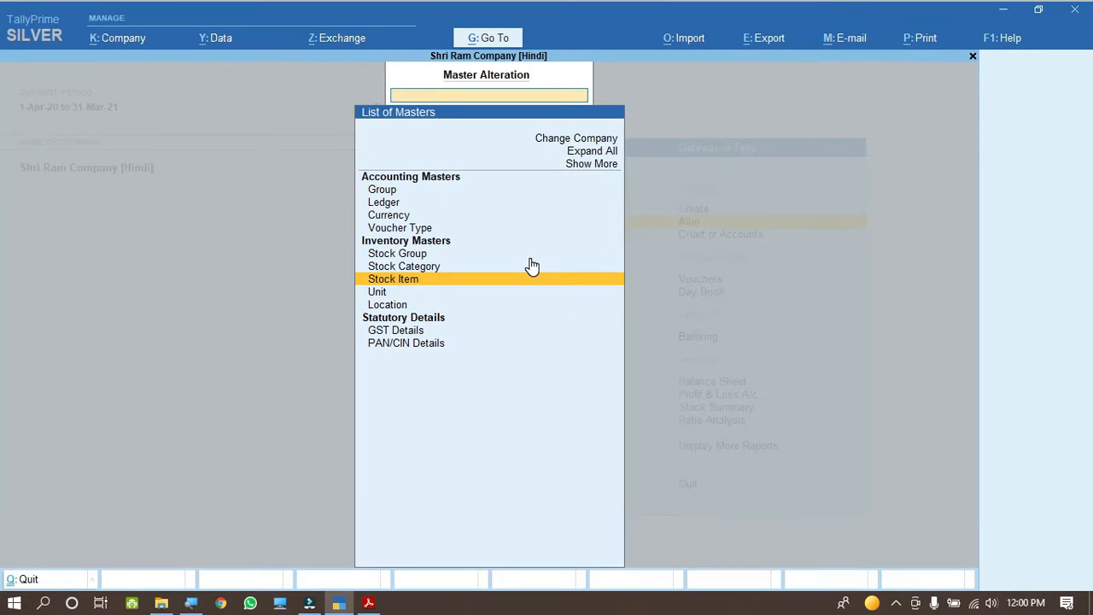
key(Return)
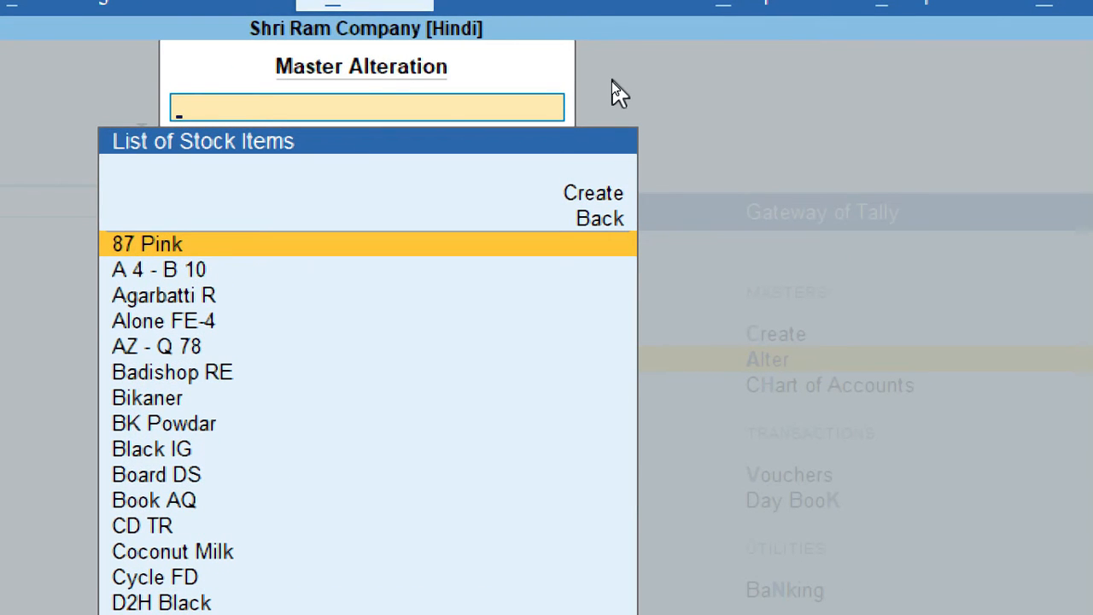
text(Agar)
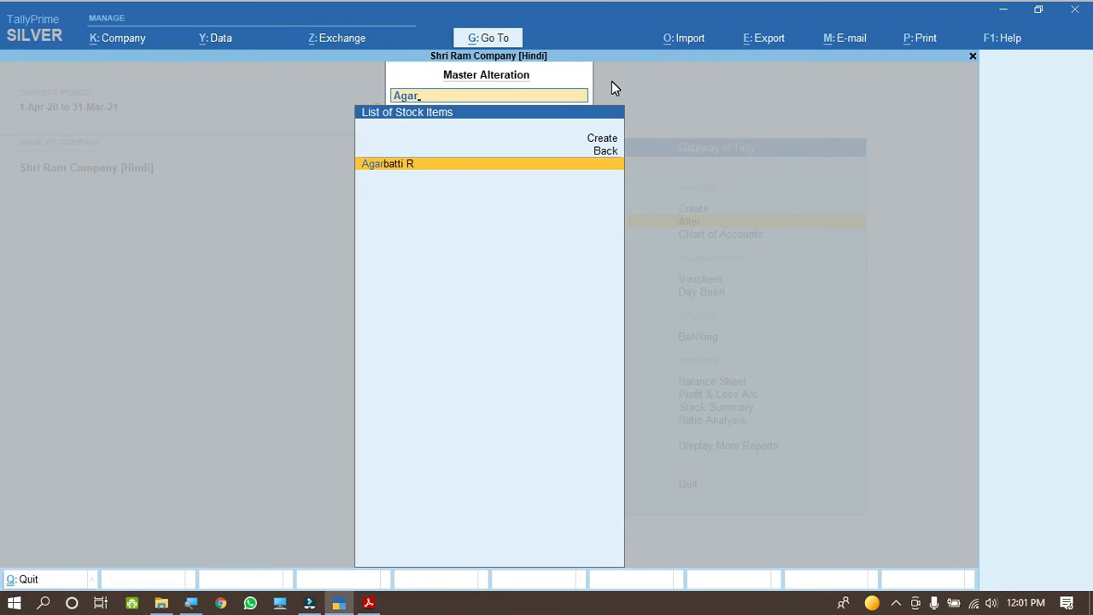
key(Return)
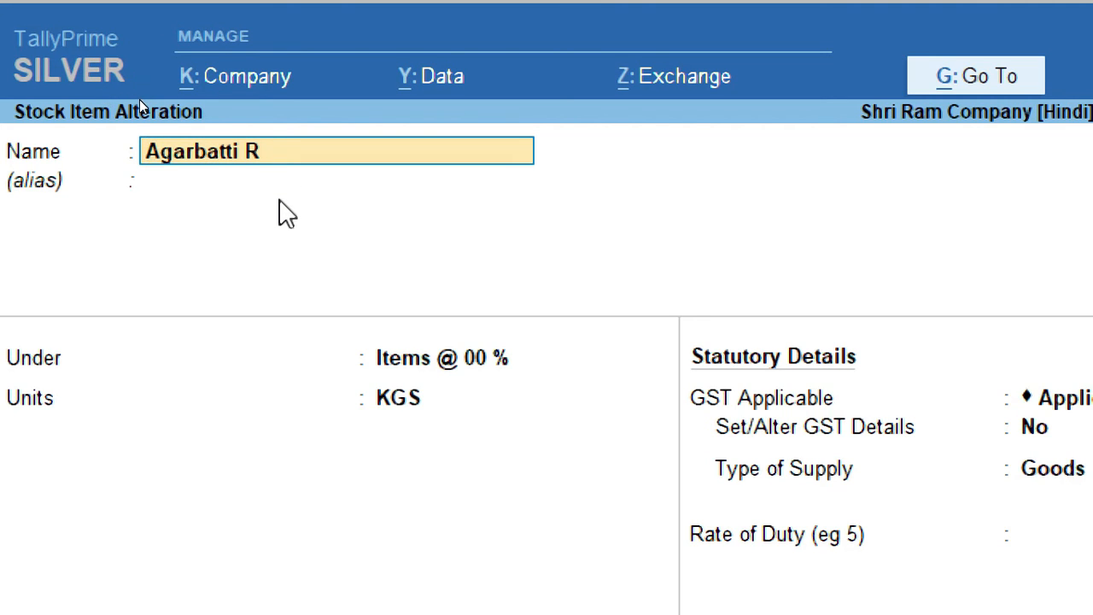
- Rename the stock item as Agarbatti RT and move on to its group
key(End)
text(t)
key(BackSpace)
text(T)
key(Return)
key(Return)
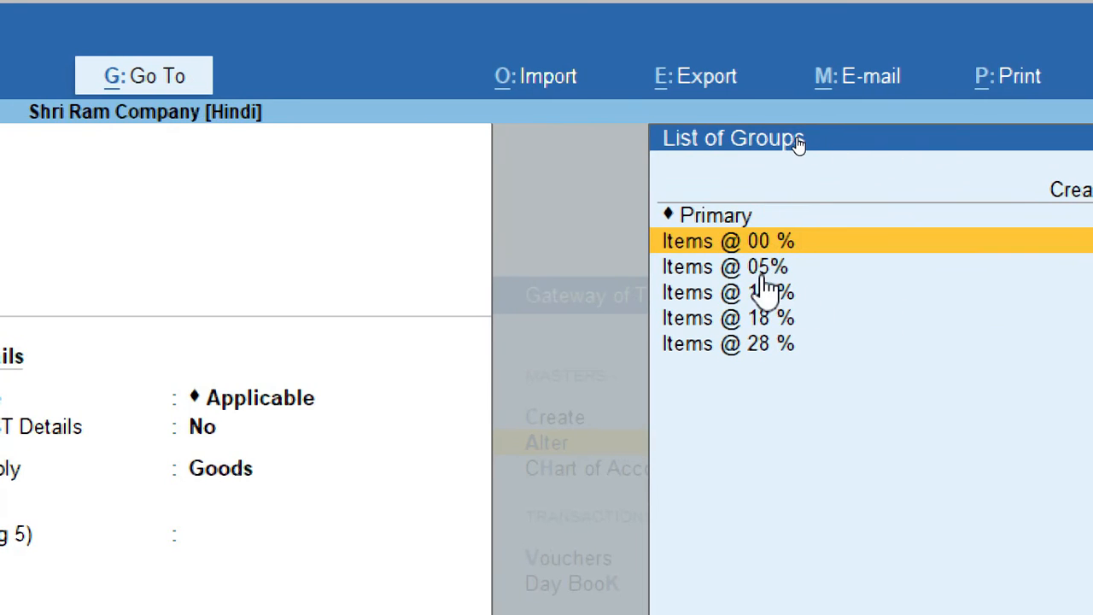
- Place the stock item under the group Items @ 05% and open its GST applicability setting
click(764, 271)
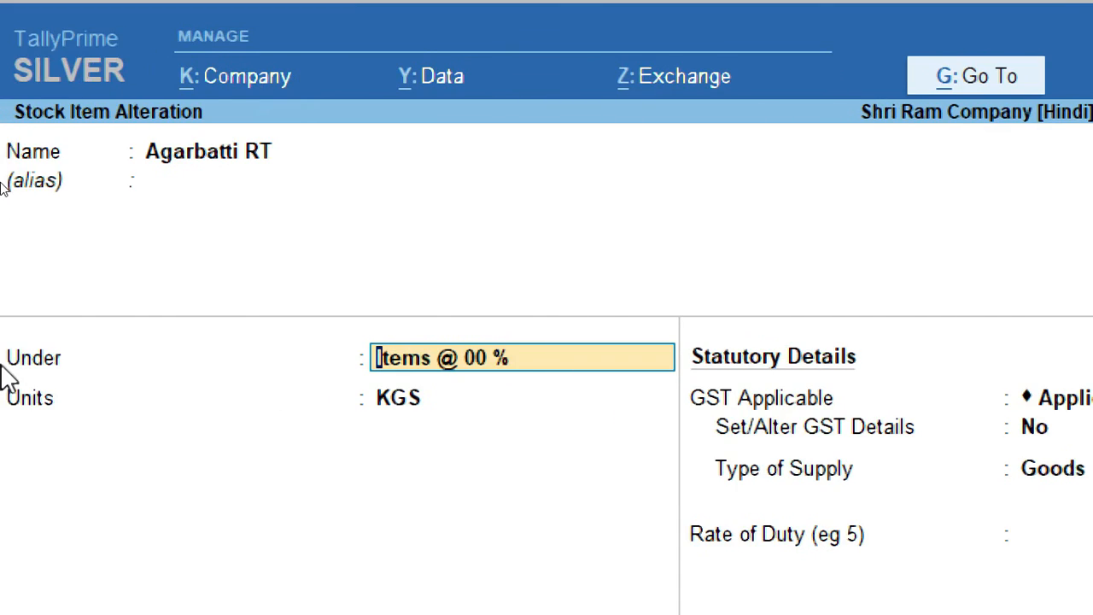
key(Return)
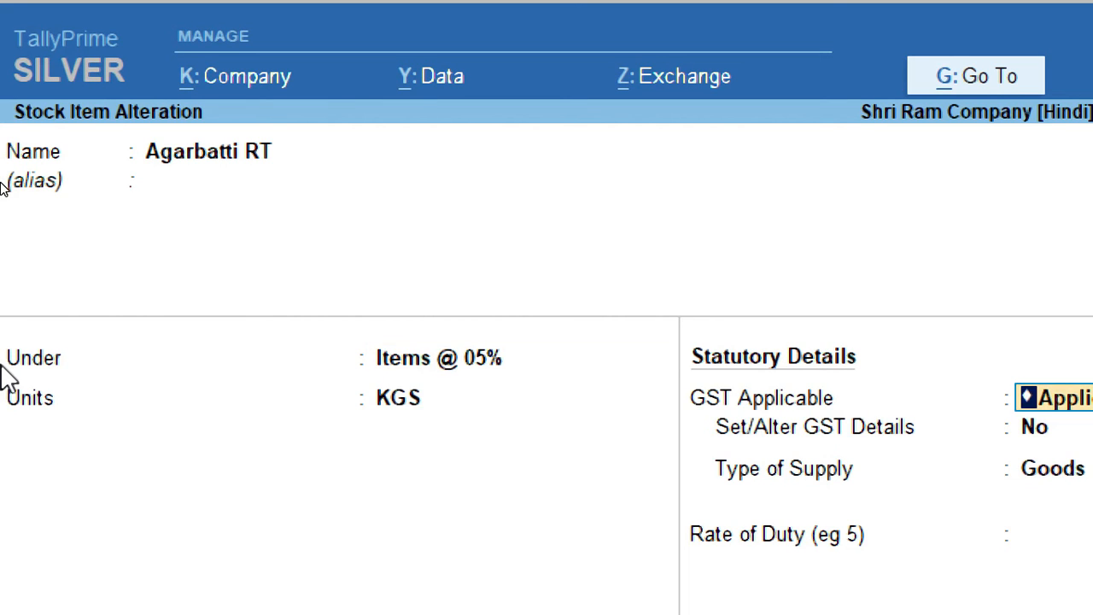
key(BackSpace)
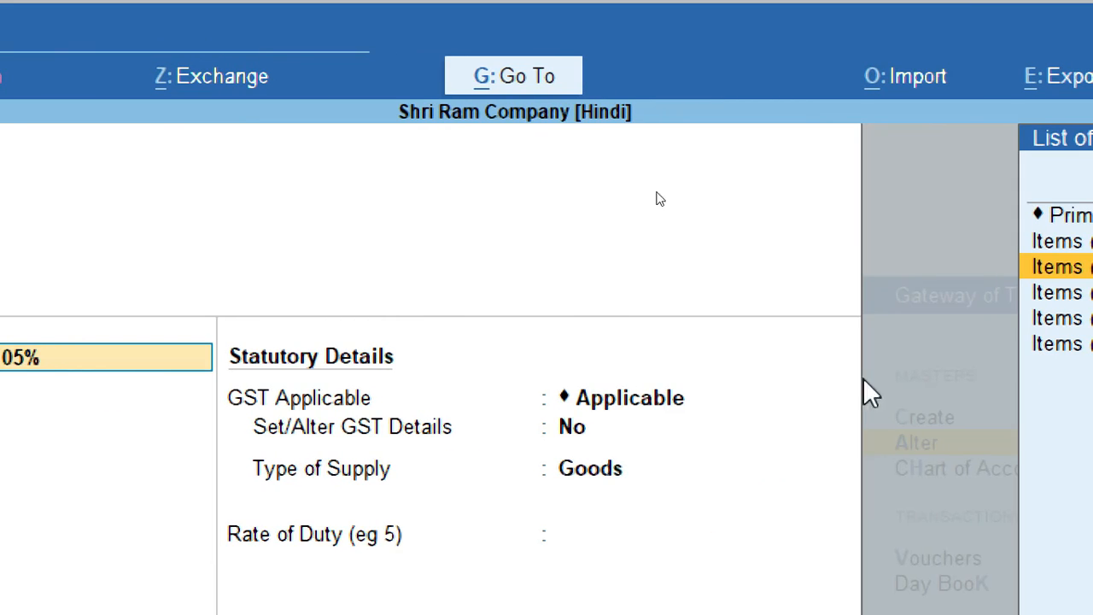
click(621, 413)
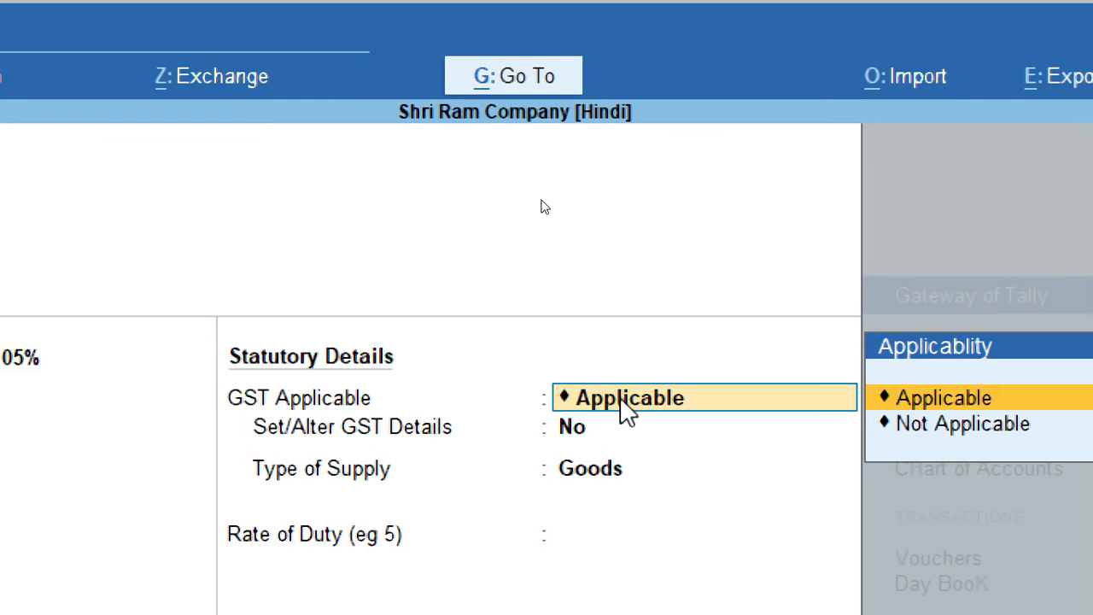
- Enable Set/Alter GST Details for the stock item Agarbatti RT and examine its HSN/SAC code and tax details
click(562, 439)
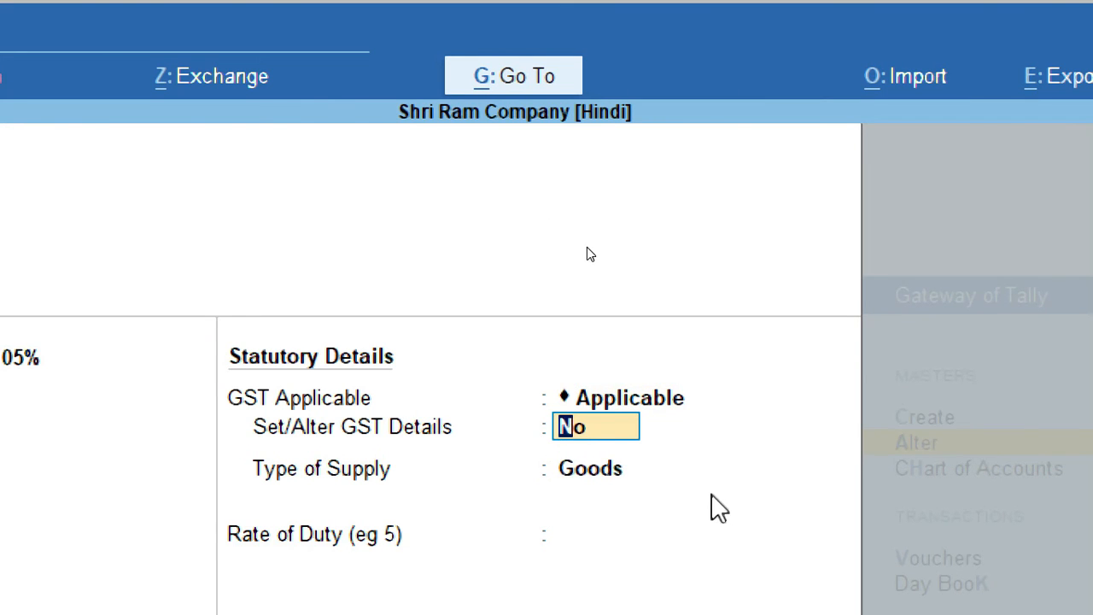
text(y)
key(Return)
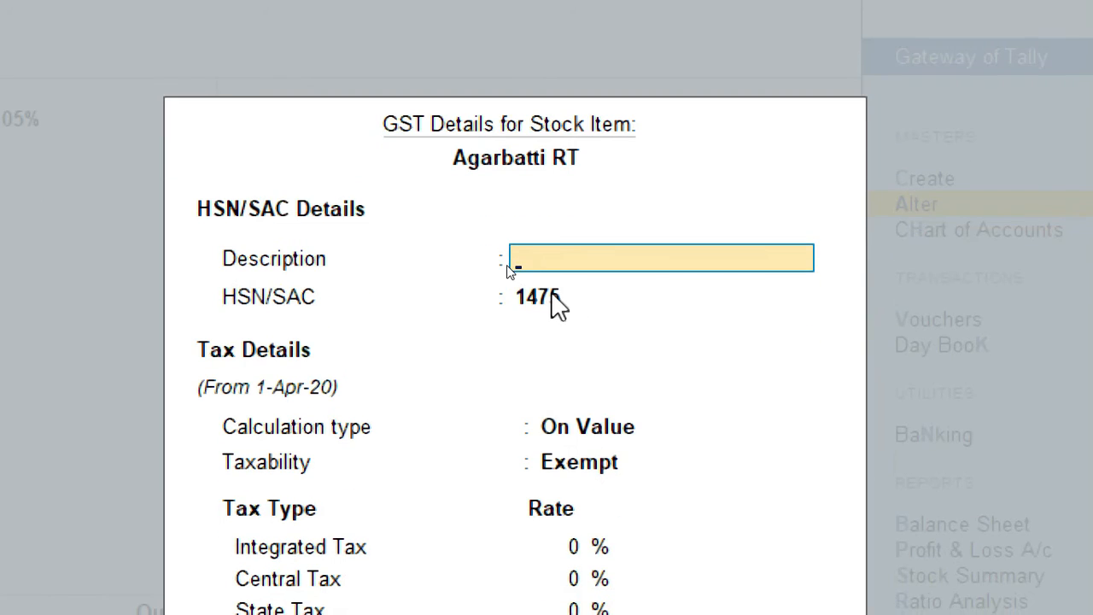
click(555, 484)
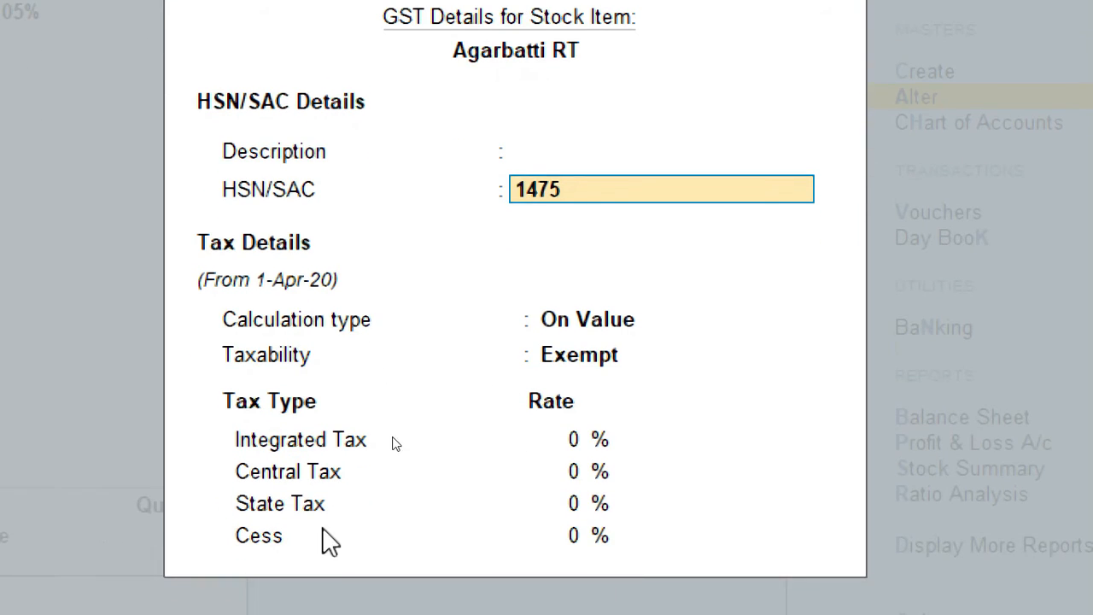
- Quit the GST details and leave the stock item alteration without saving, returning to the stock item list
key(Escape)
key(Escape)
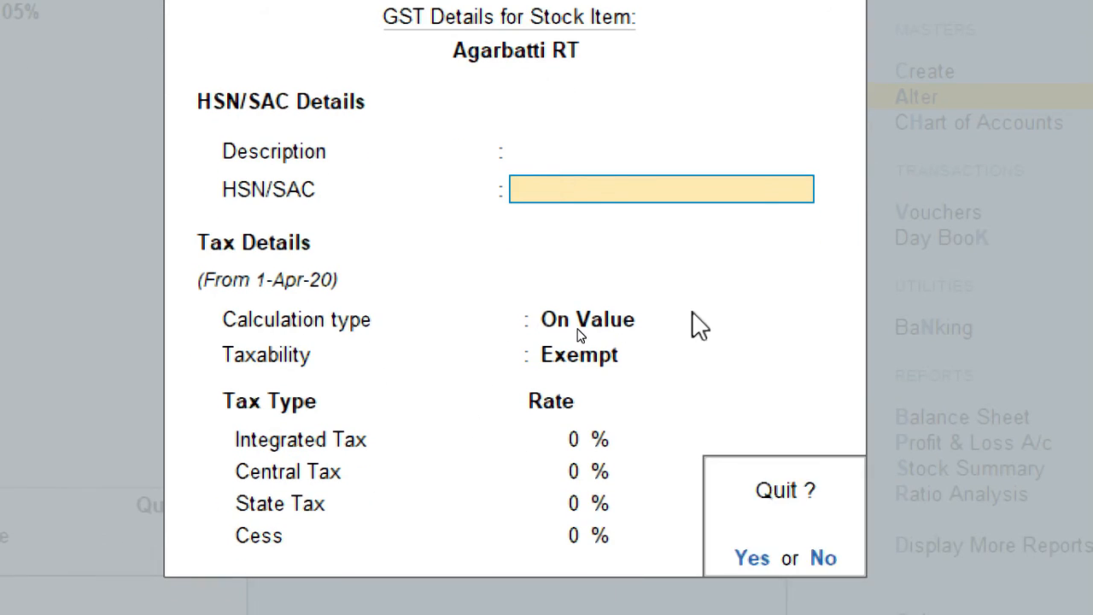
key(y)
key(Escape)
key(Escape)
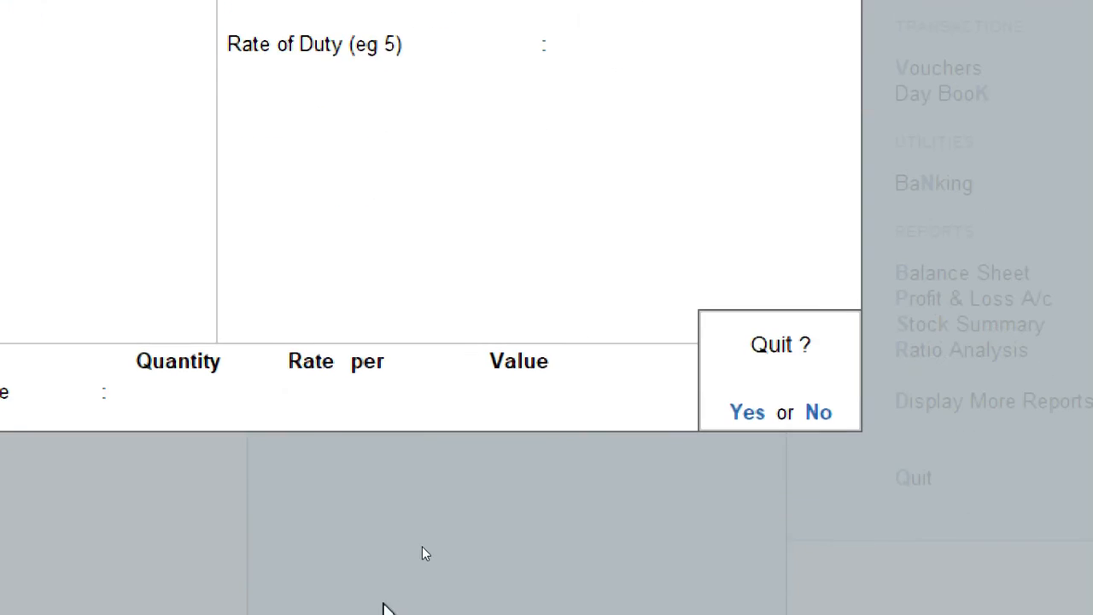
key(y)
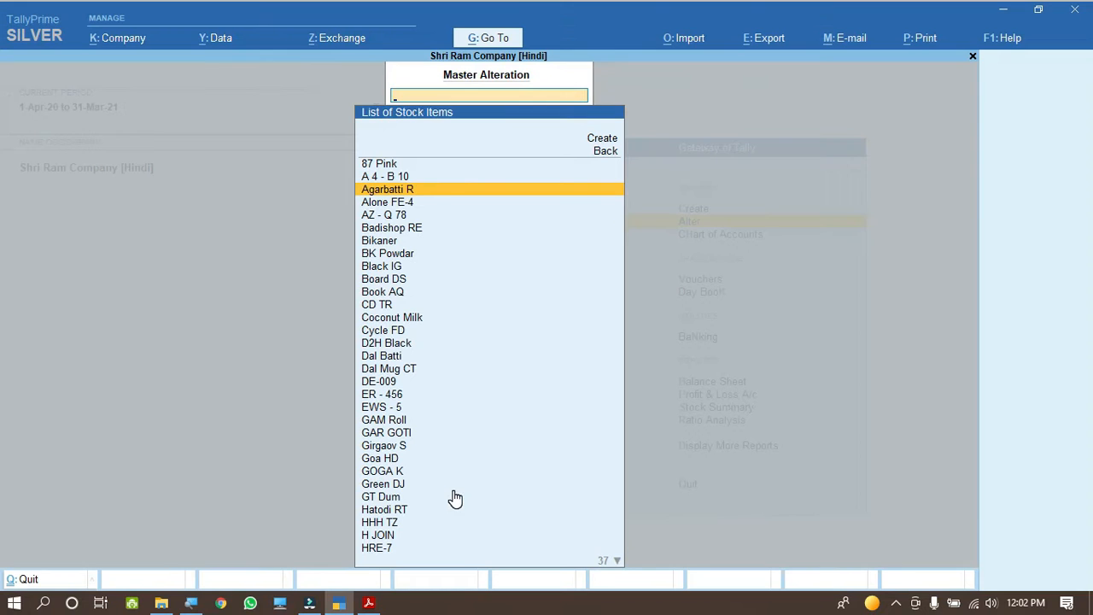
- Highlight the word Entry in the PDF's edit-and-delete heading and return to TallyPrime
click(359, 600)
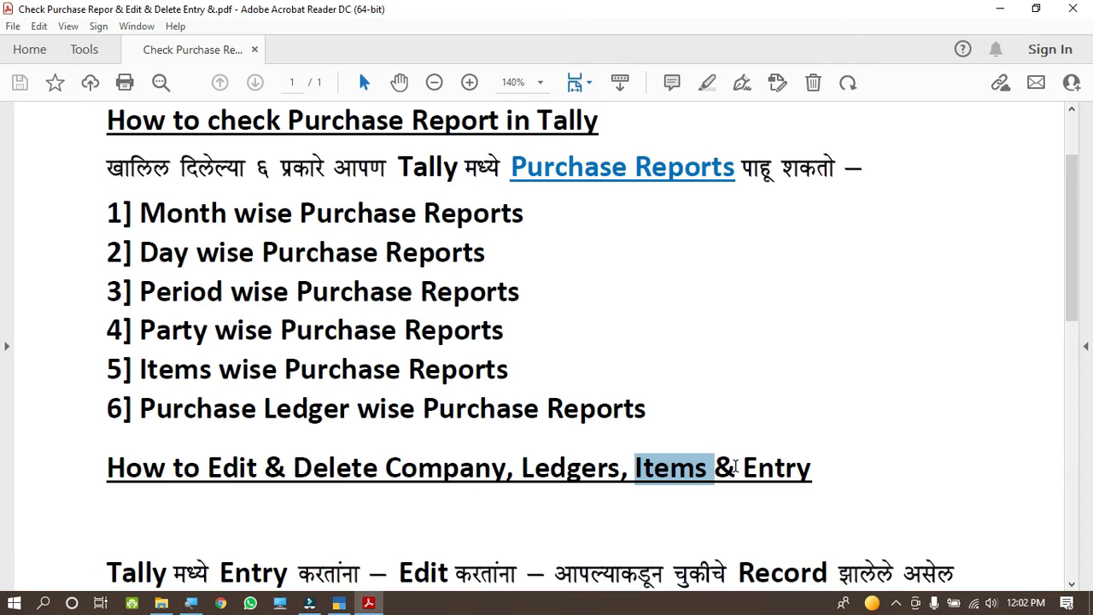
drag(740, 467, 815, 471)
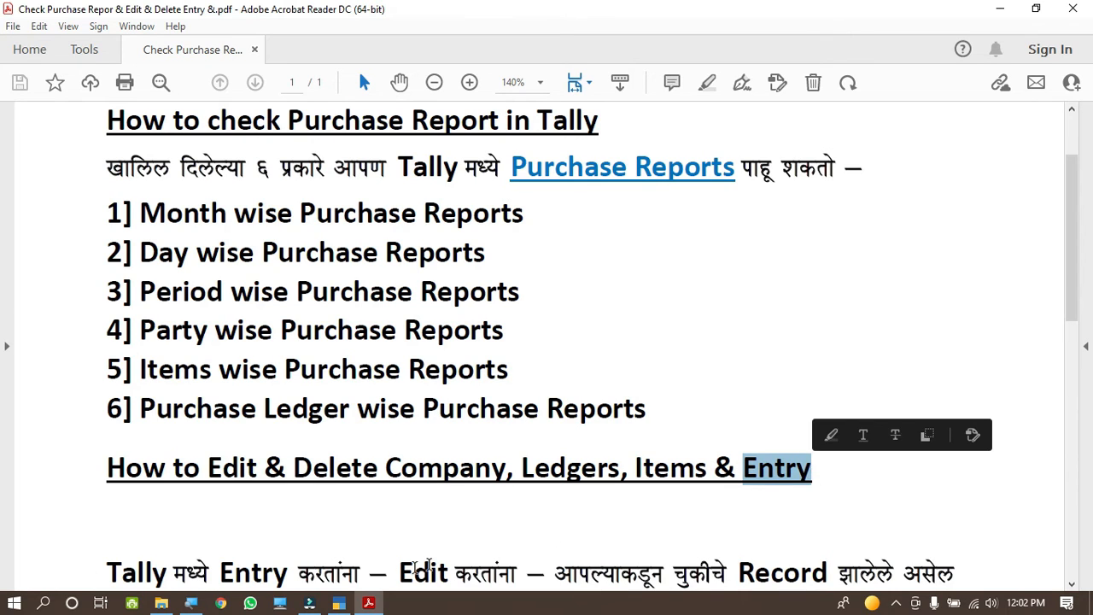
click(339, 603)
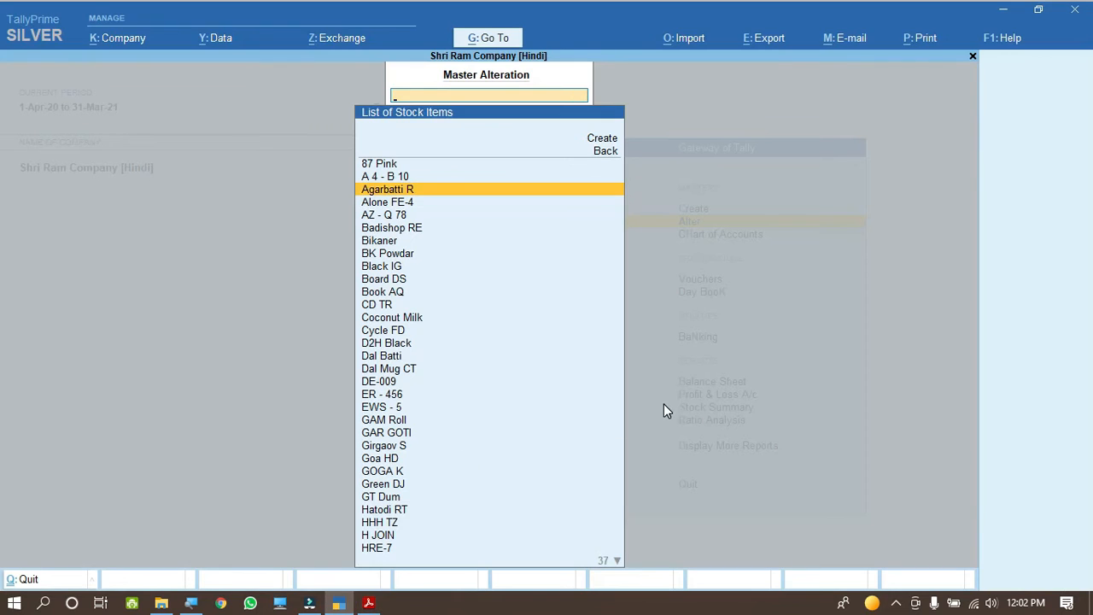
- Leave the stock item list and open the Purchase Accounts group summary from the Profit & Loss A/c
key(Escape)
key(Escape)
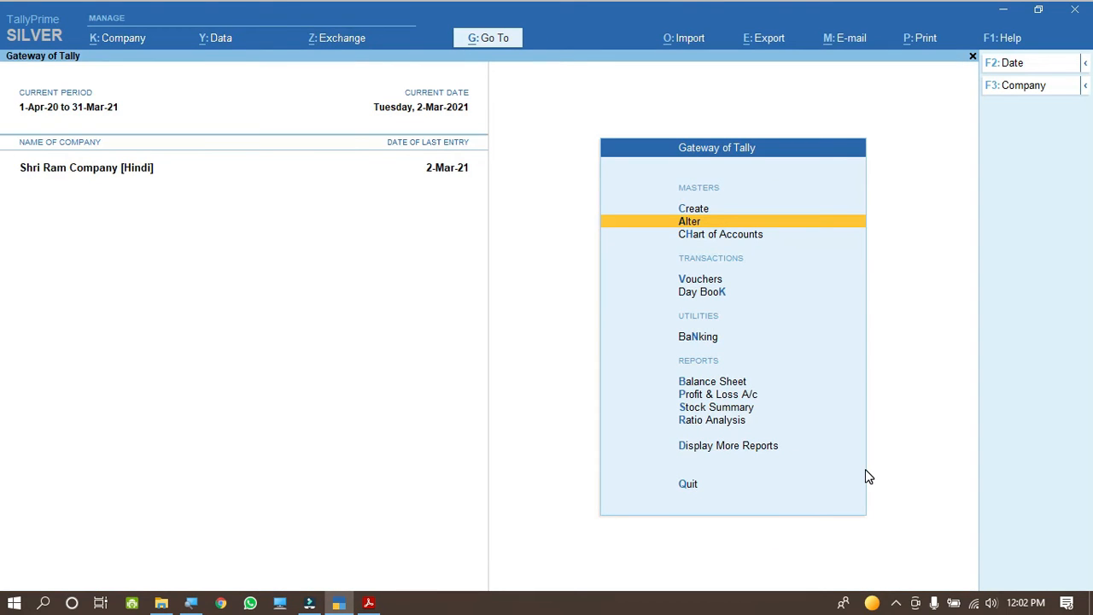
key(Down)
key(Down)
key(Down)
key(Down)
key(Down)
key(Down)
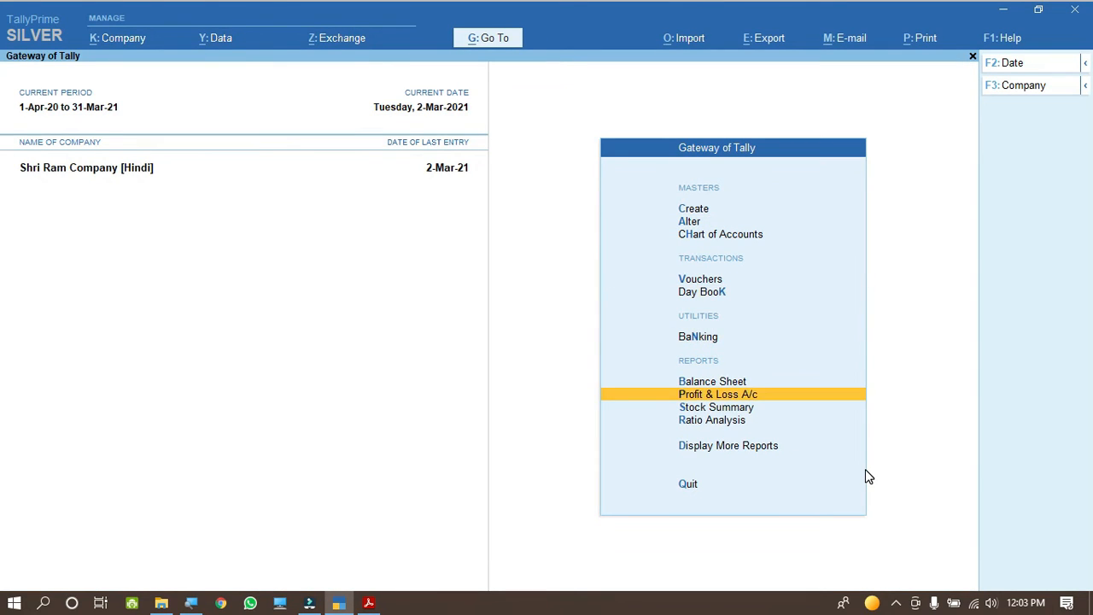
key(Return)
key(Down)
key(Return)
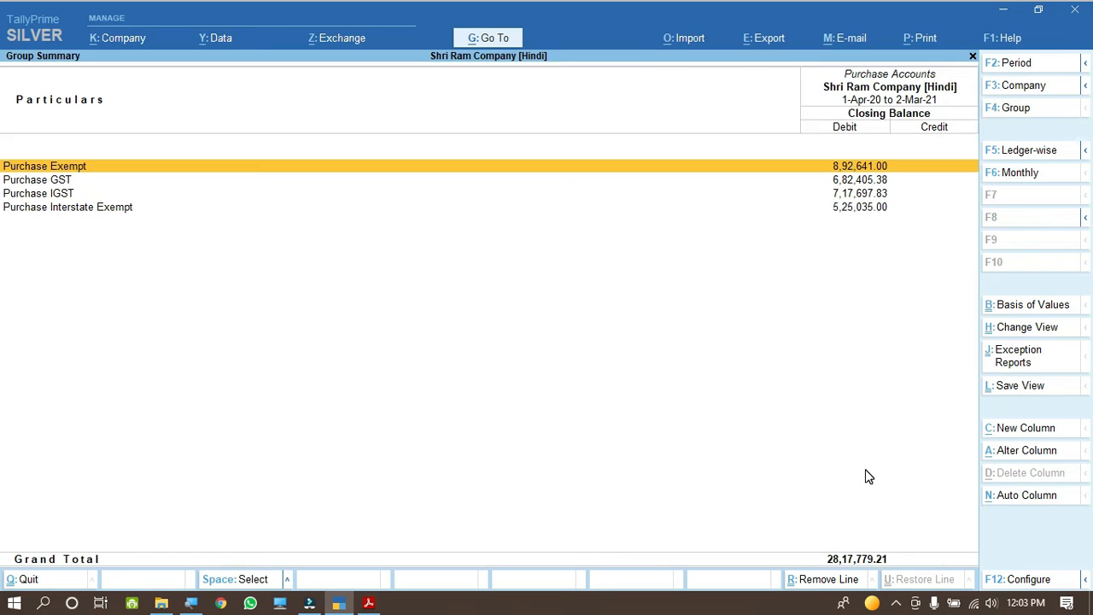
- Open the Solanki Company purchase voucher of 1-Mar-21 under Purchase Interstate Exempt for alteration and go to its party account
key(Down)
key(Down)
key(Down)
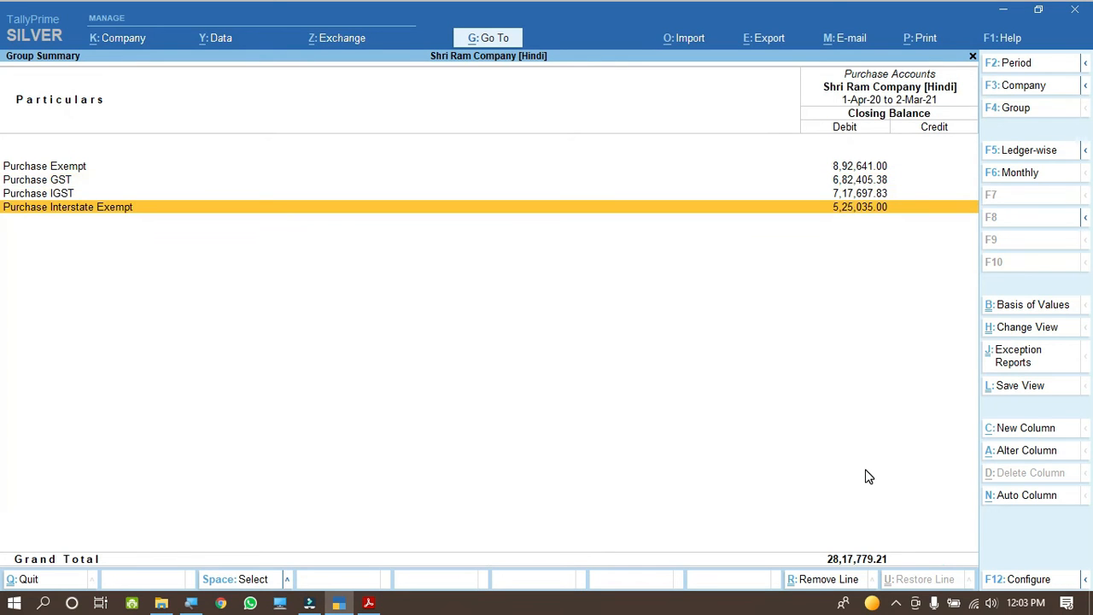
key(Return)
key(Return)
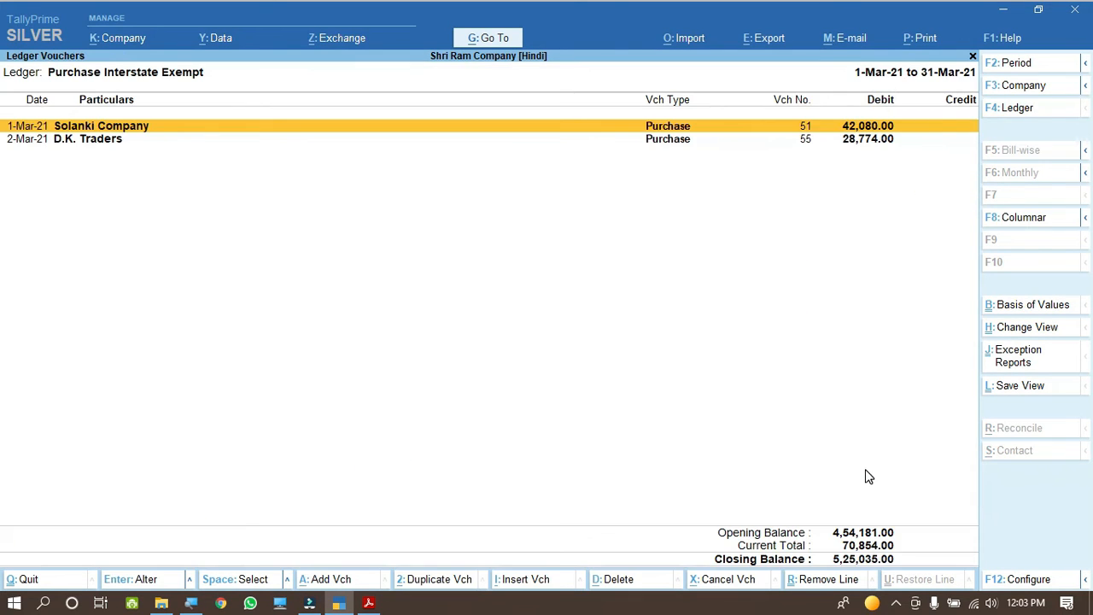
key(Return)
key(Return)
key(Return)
key(Return)
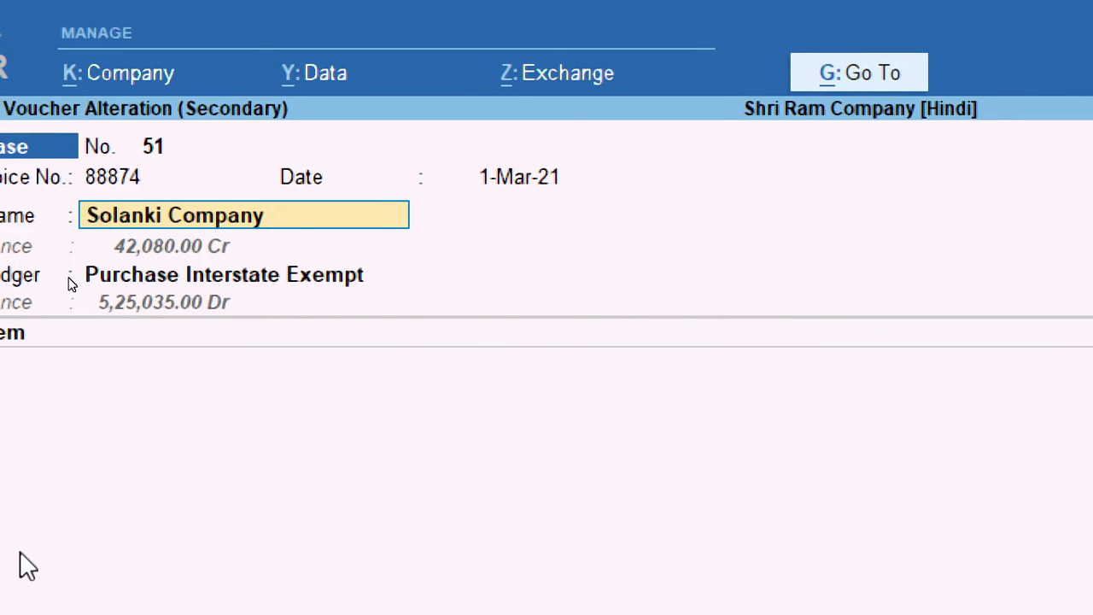
- Change the purchase voucher's party account to Anandi Trading Co. and answer the party details update question
text(A)
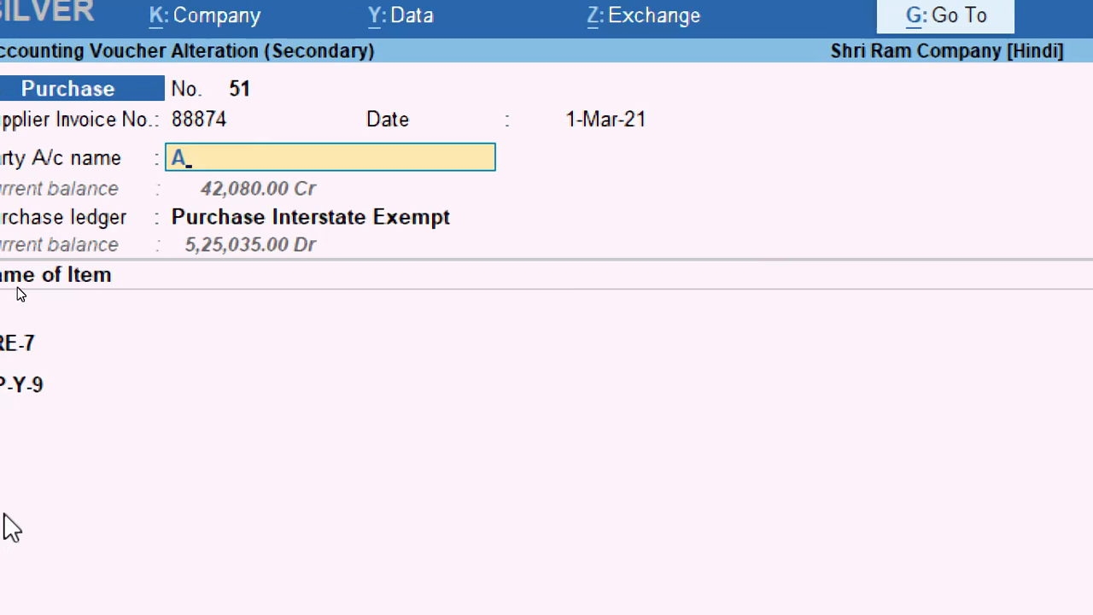
key(Return)
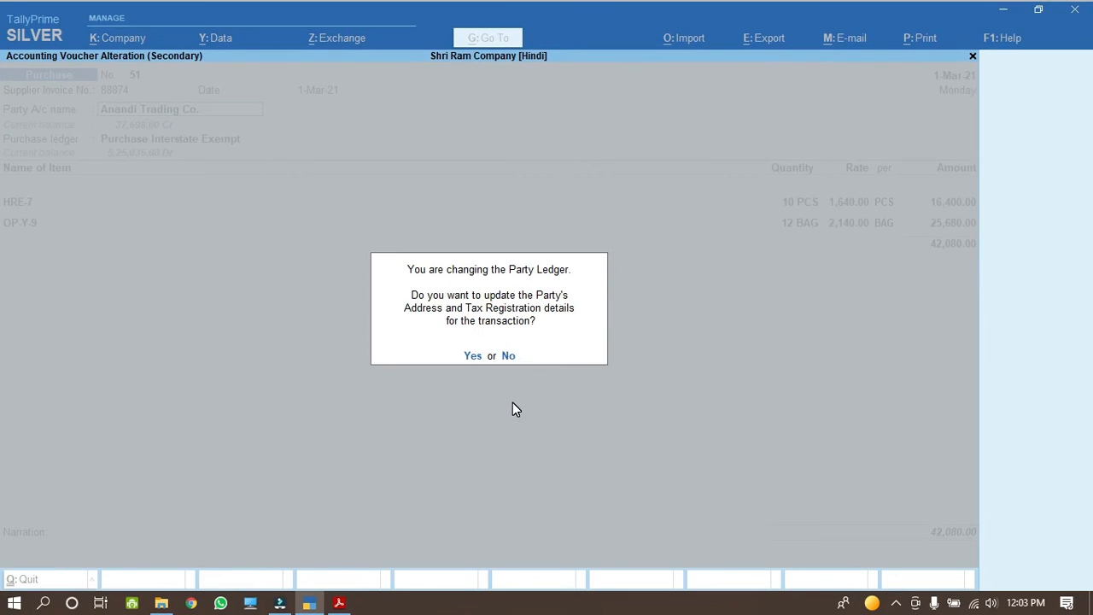
key(Return)
- Leave the receipt and party details without changes and move on to the voucher's purchase ledger
key(Escape)
key(Return)
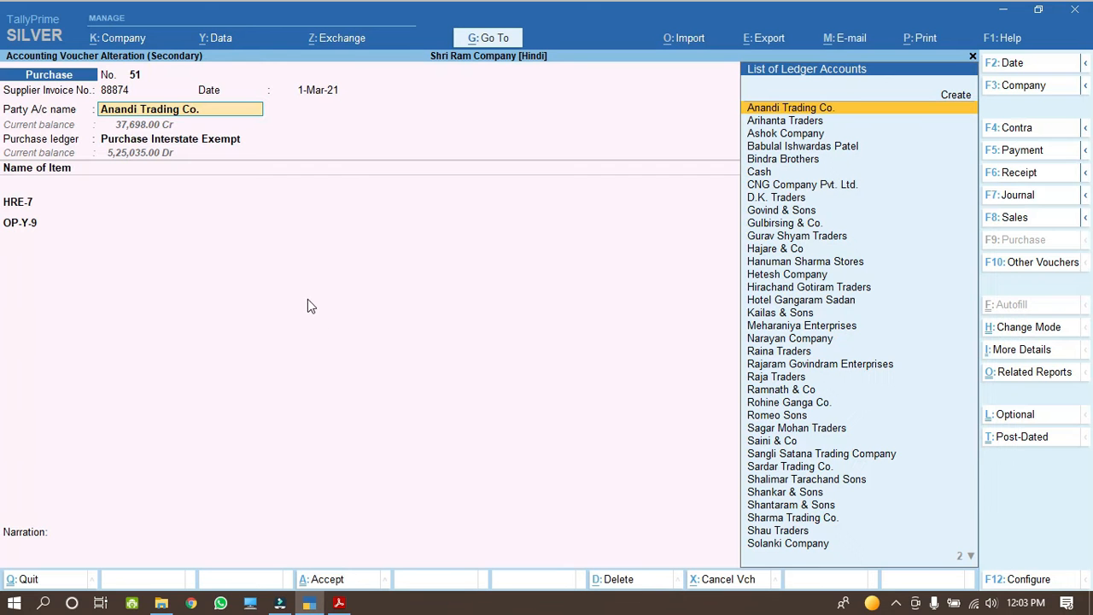
key(Return)
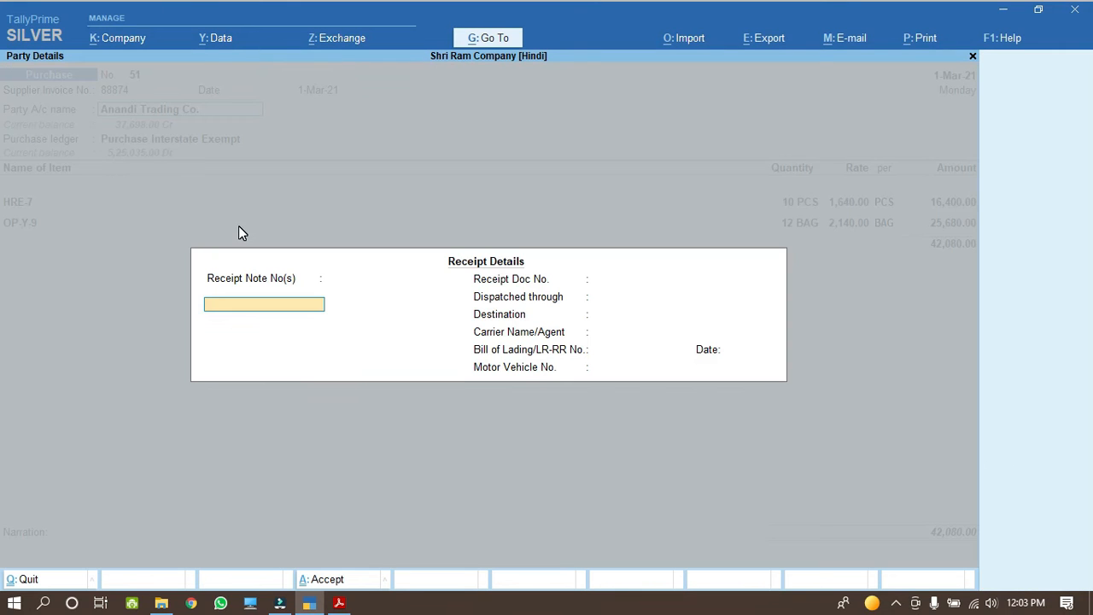
key(Escape)
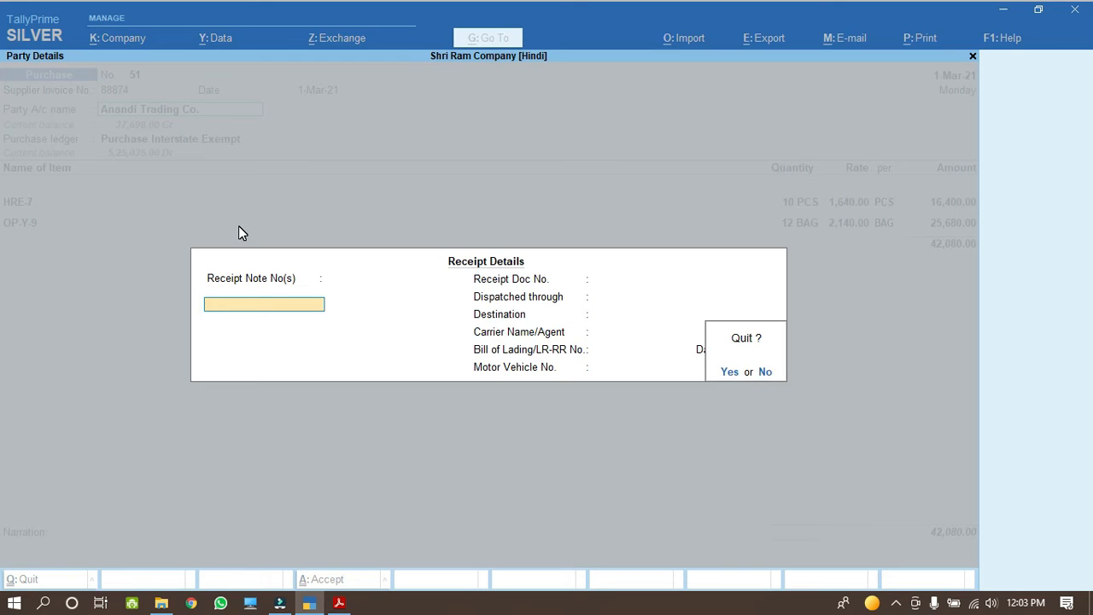
key(y)
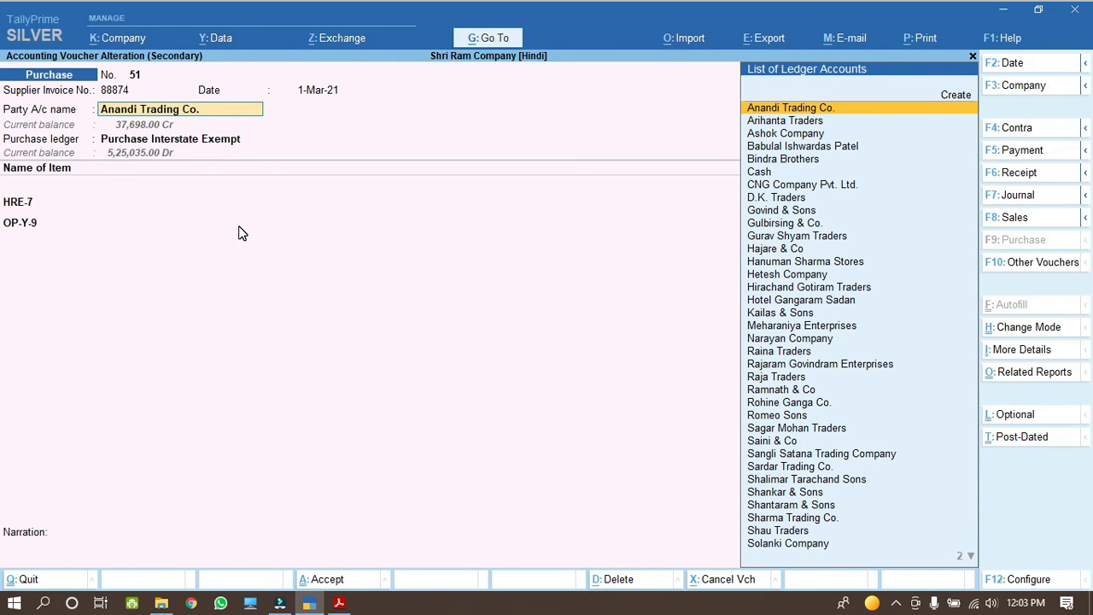
key(Return)
key(Escape)
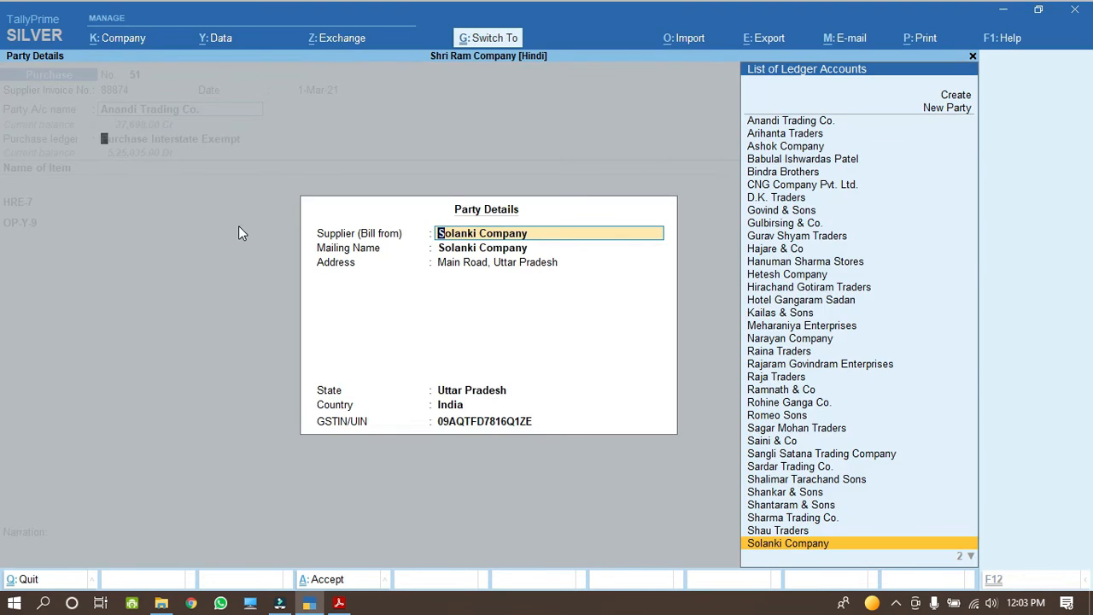
key(Escape)
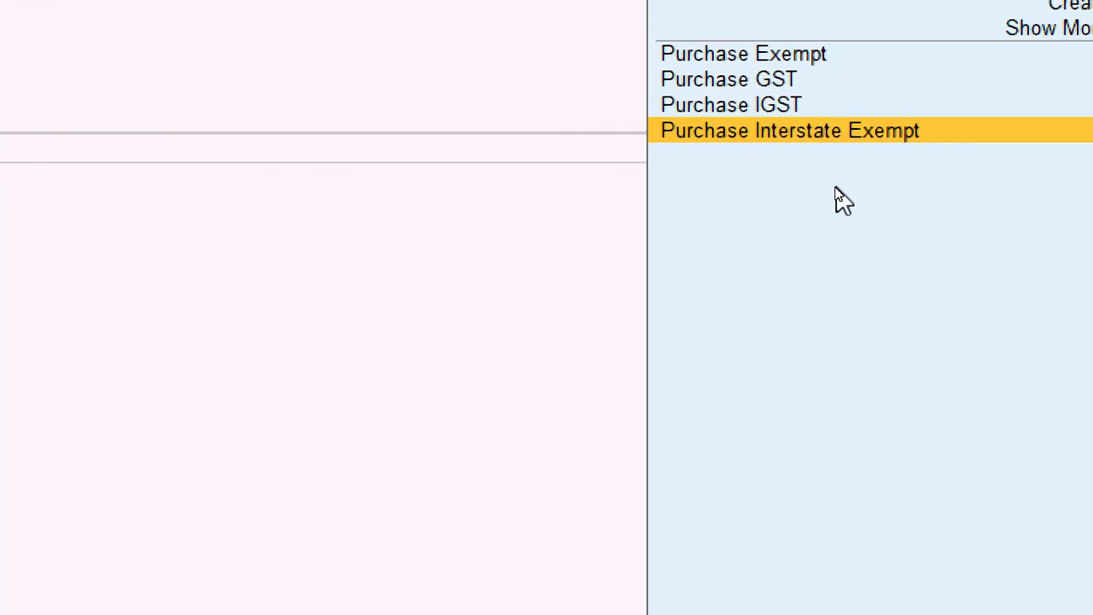
- Change the voucher's purchase ledger to Purchase GST and start replacing the item HRE-7 by filtering stock items with D
key(Up)
key(Up)
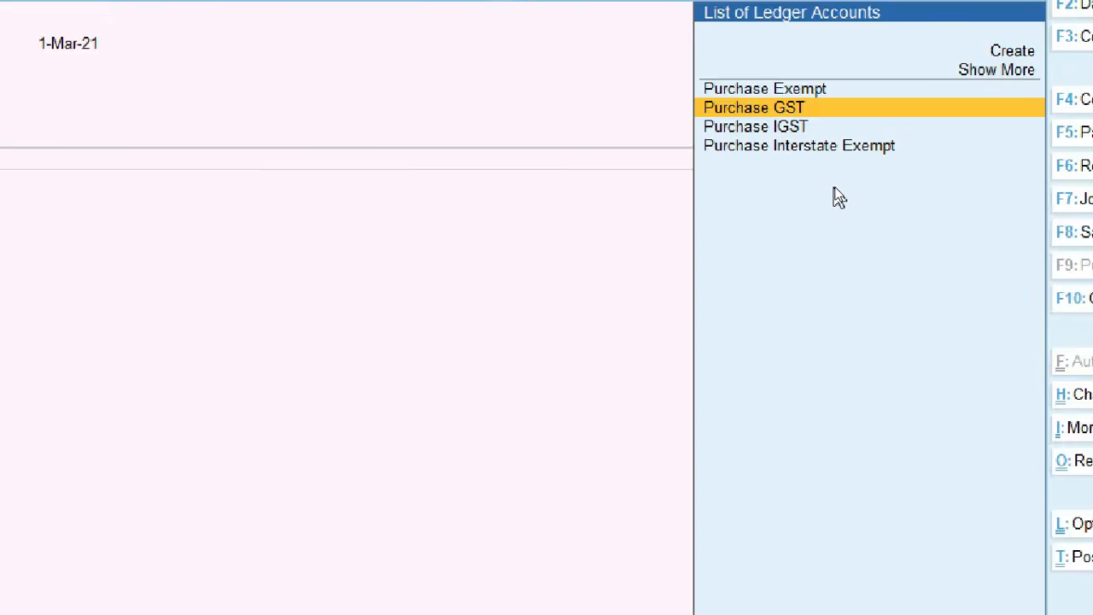
key(Return)
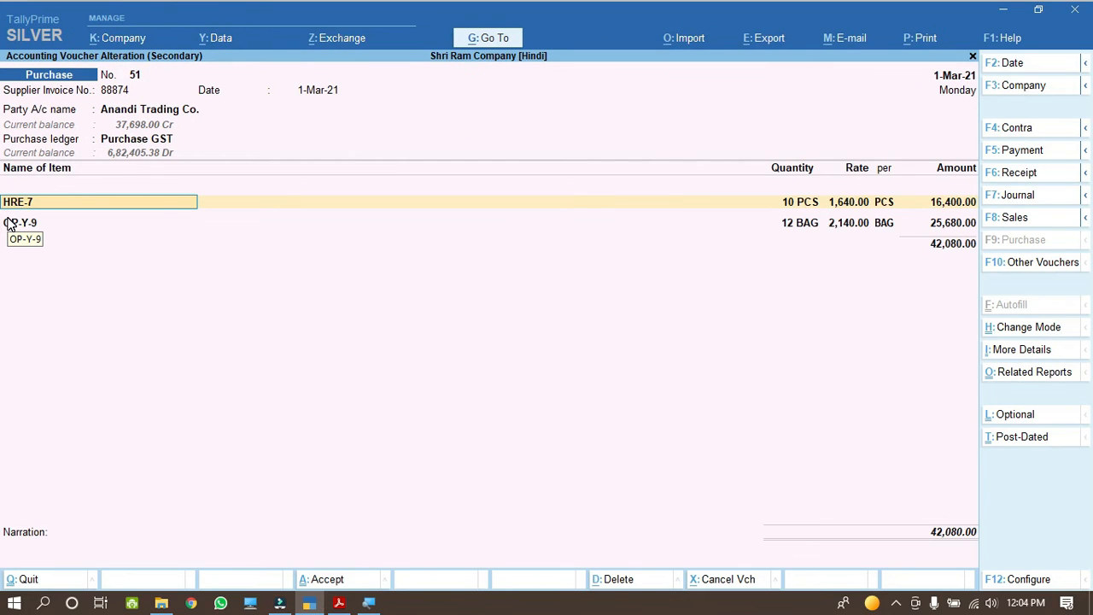
text(D)
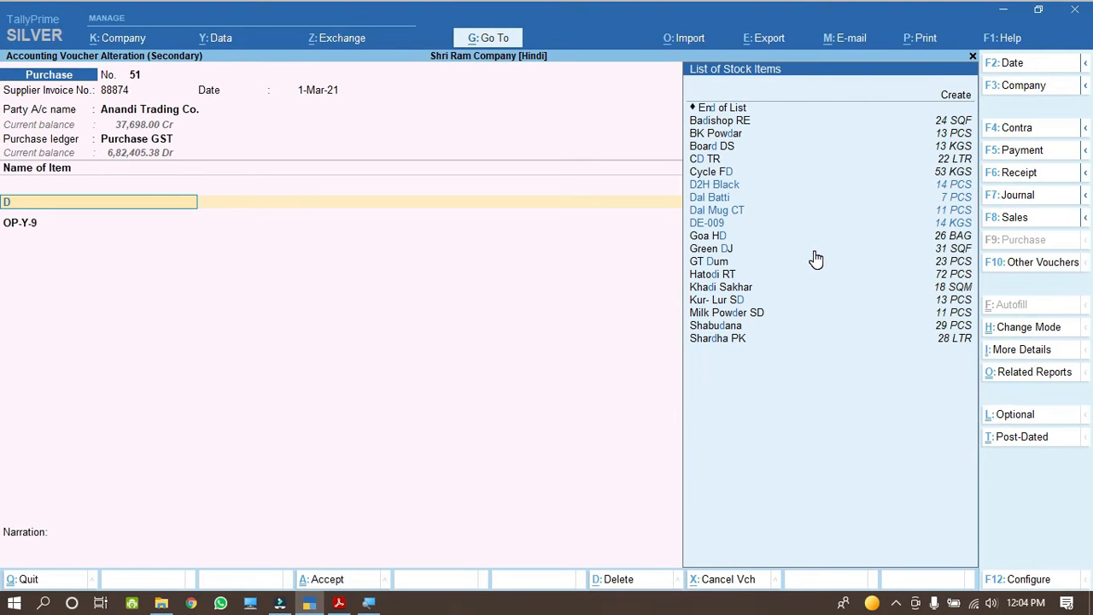
- Switch to the PDF in Acrobat Reader and highlight the words Ledgers and Items in the edit-and-delete heading
click(340, 603)
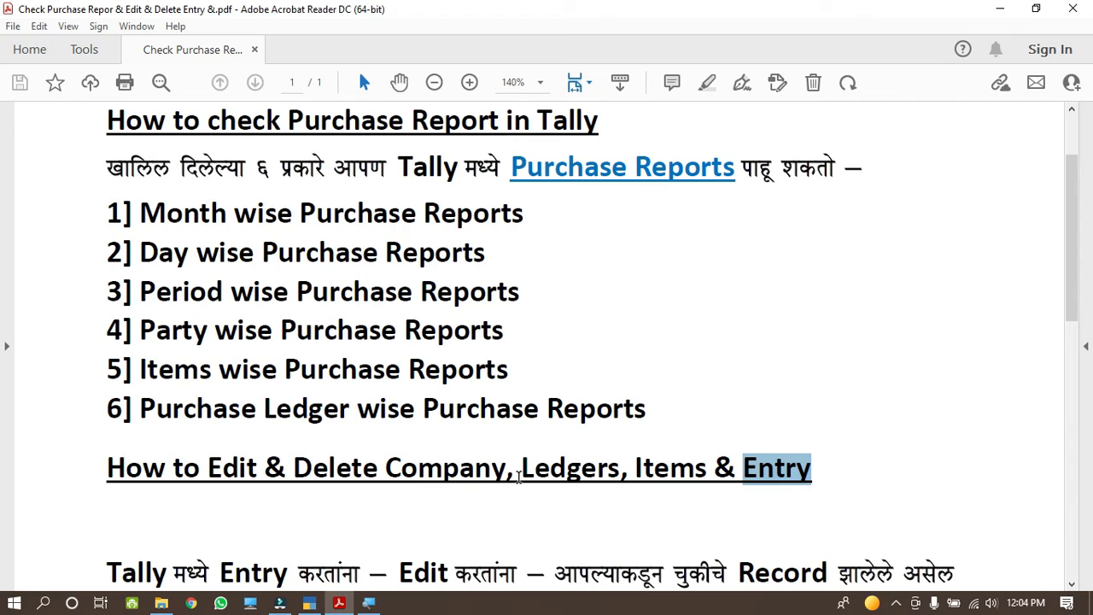
drag(520, 473, 623, 501)
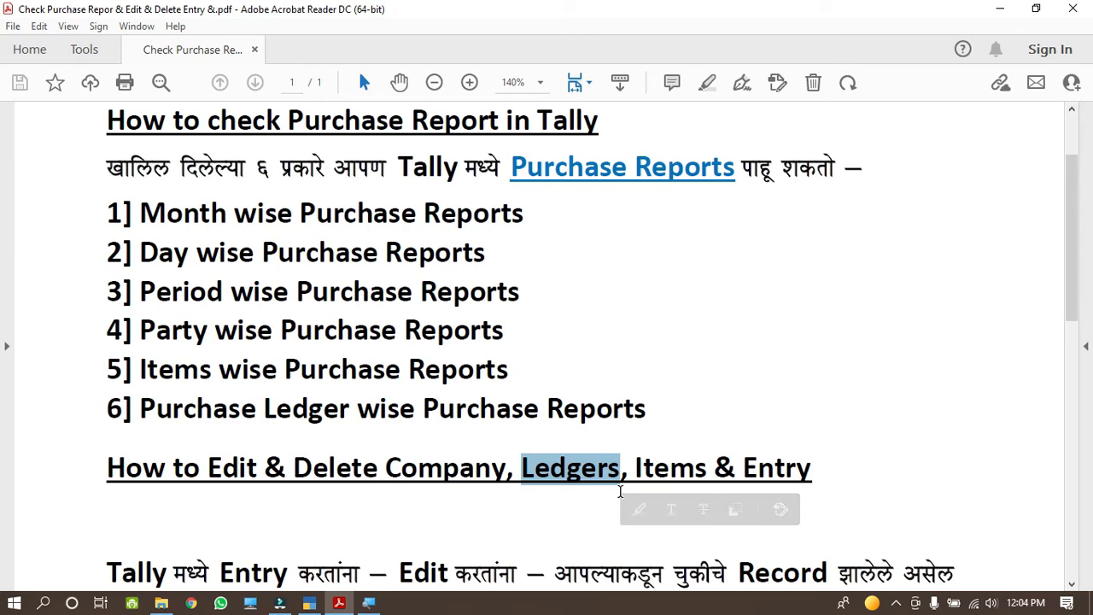
drag(636, 472, 707, 504)
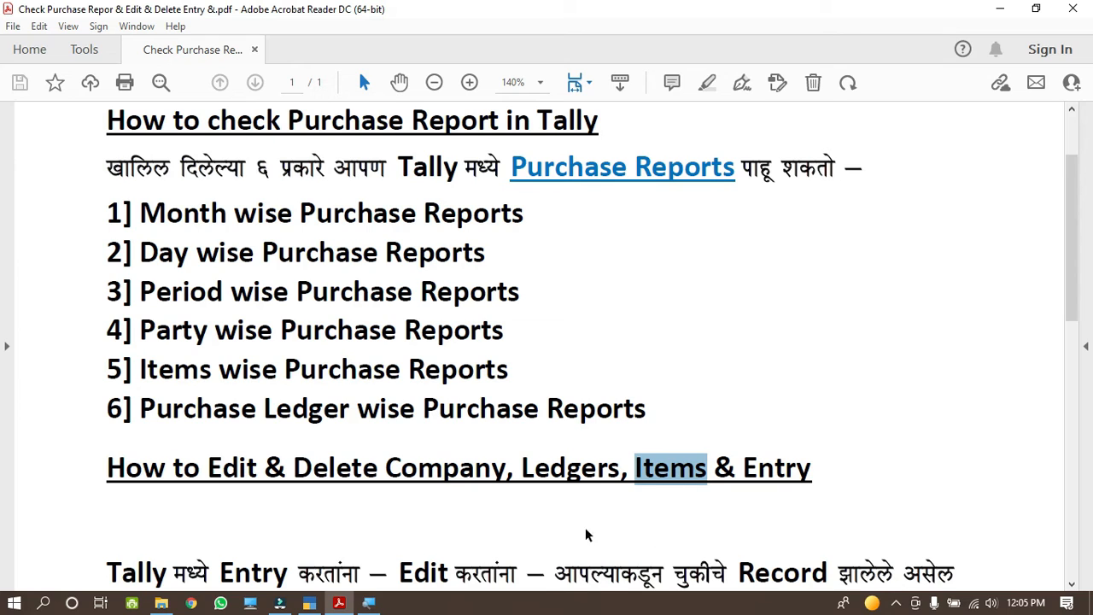
- Highlight Primary Method and Secondary Method in the PDF's table of ways to edit or delete records
scroll(586, 532, down, 5)
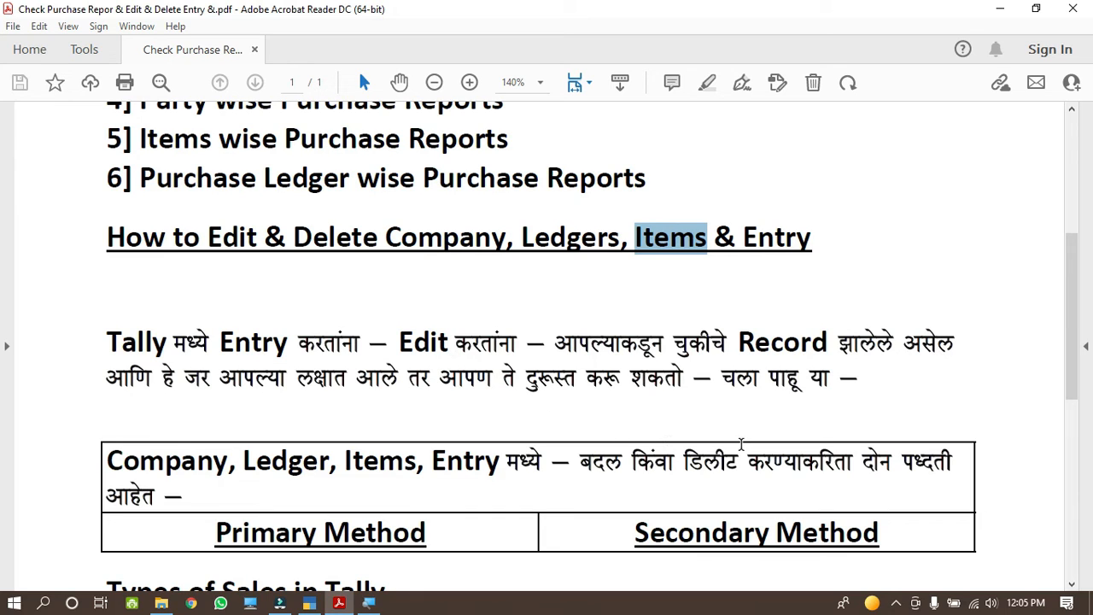
scroll(742, 443, down, 5)
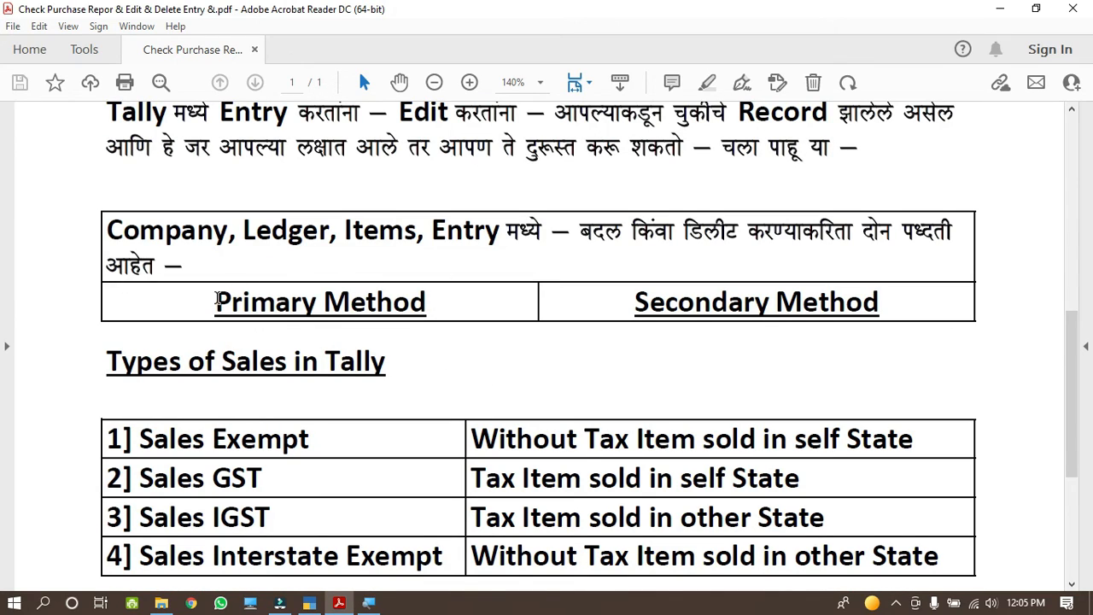
drag(213, 299, 427, 301)
drag(622, 297, 882, 304)
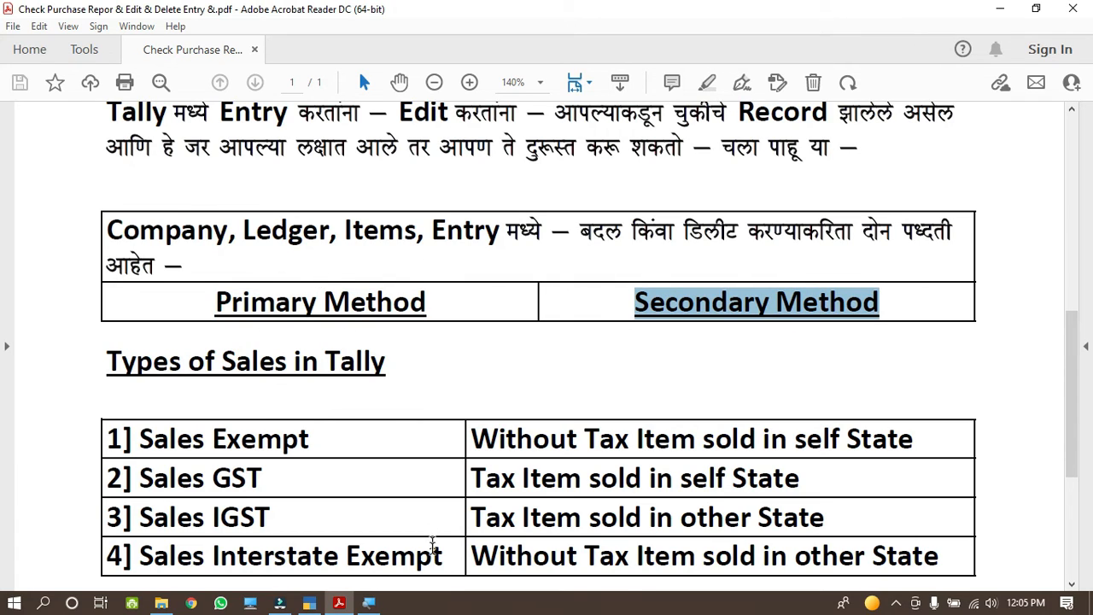
- Return to TallyPrime and quit the purchase voucher alteration without saving
mouse_move(350, 606)
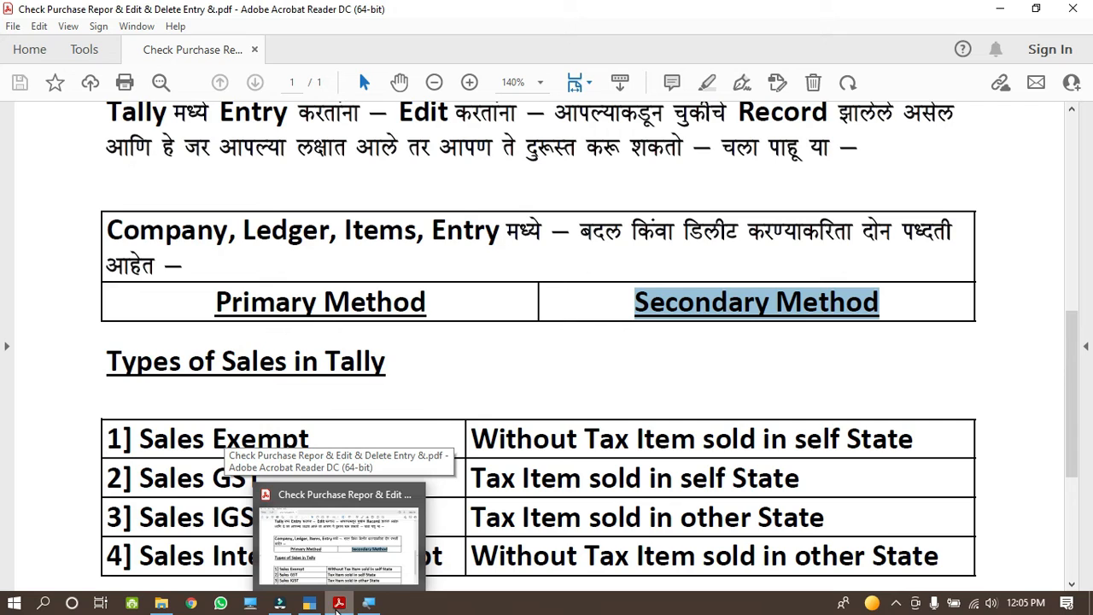
click(309, 604)
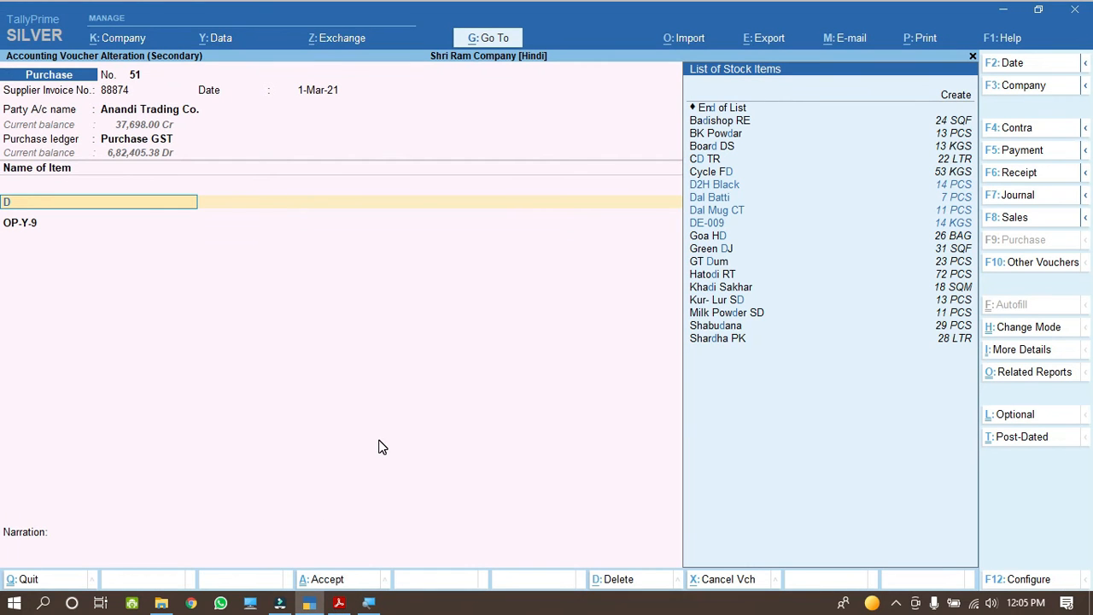
key(Escape)
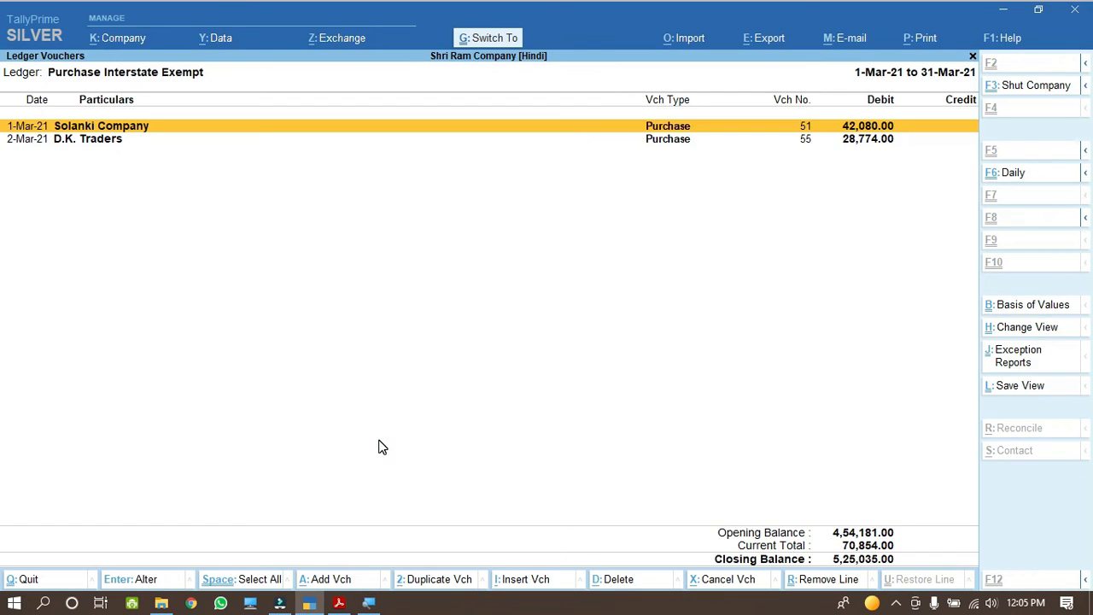
- Return to the Gateway of Tally and open the list of companies for selection
key(Escape)
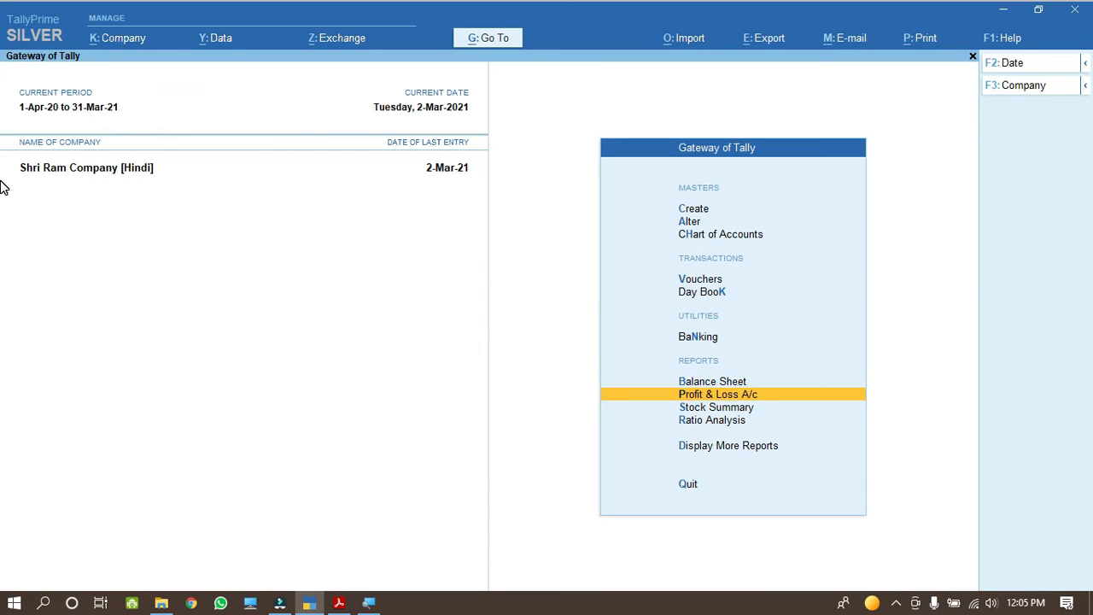
key(ctrl)
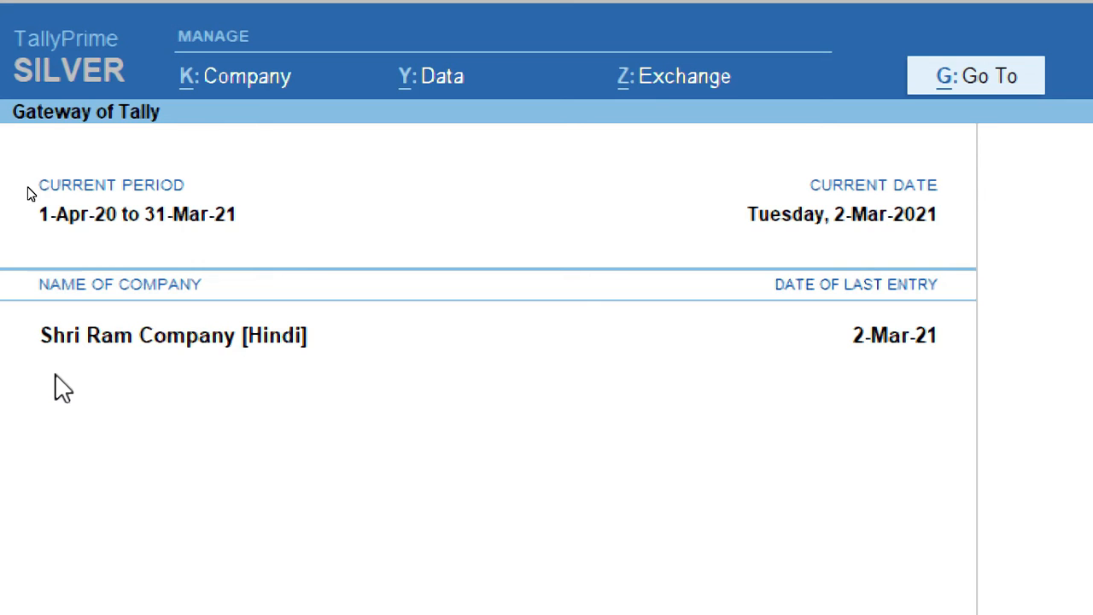
click(257, 81)
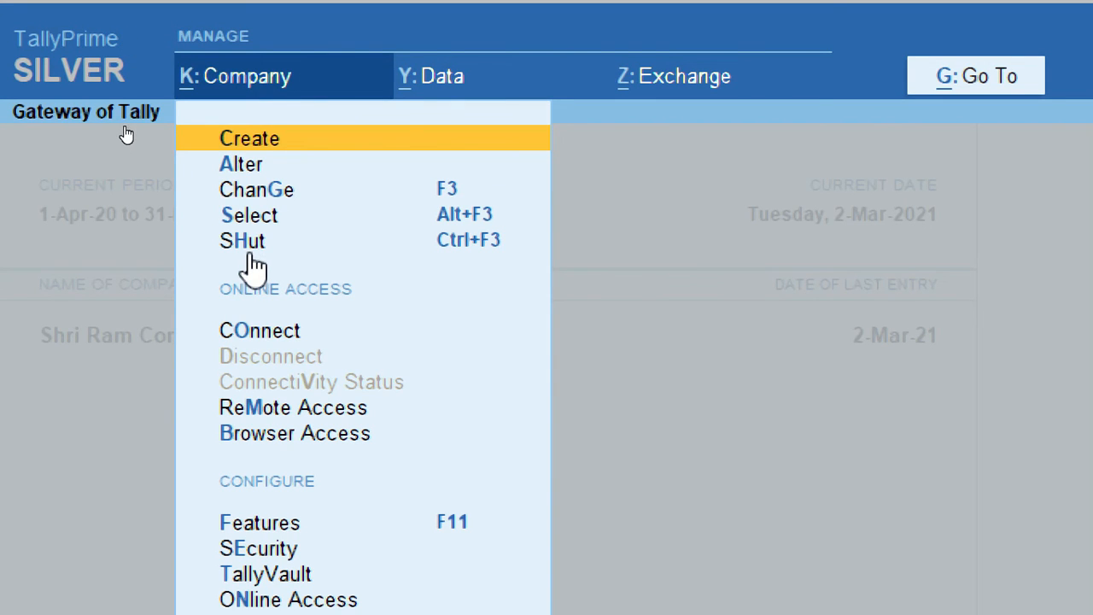
click(252, 229)
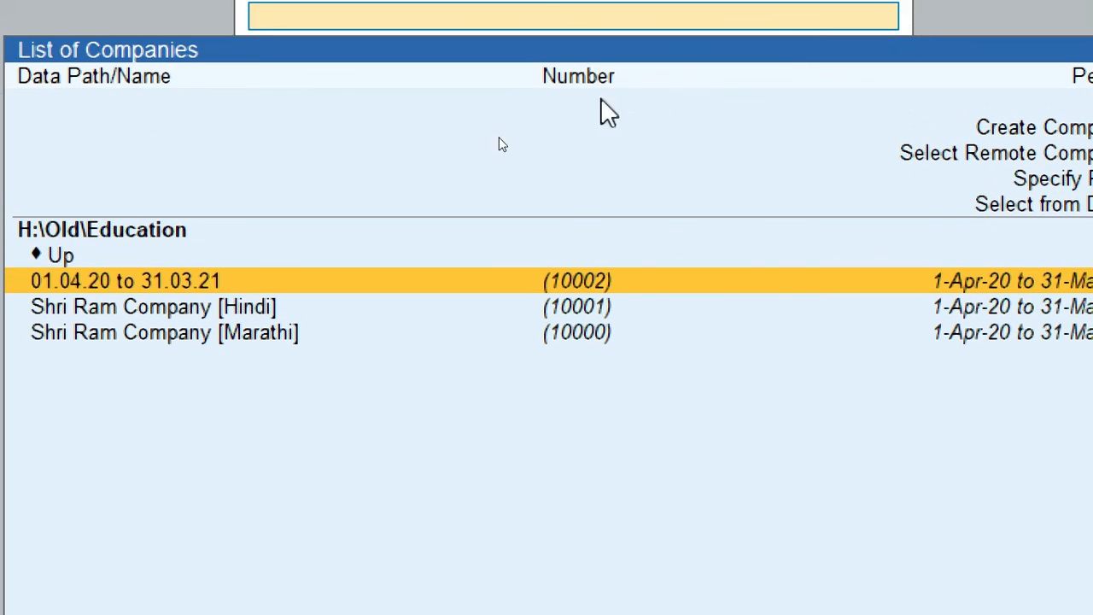
- Examine the numbers of the Shri Ram Company [Marathi] and [Hindi] entries and the data path H:\Old\Education in the company list
click(571, 337)
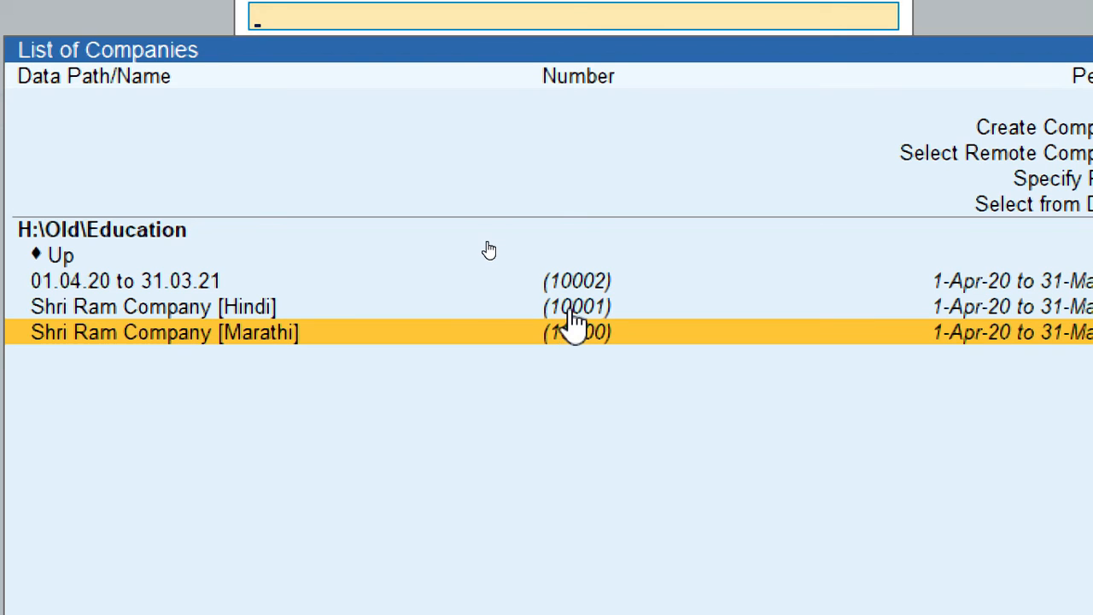
click(572, 312)
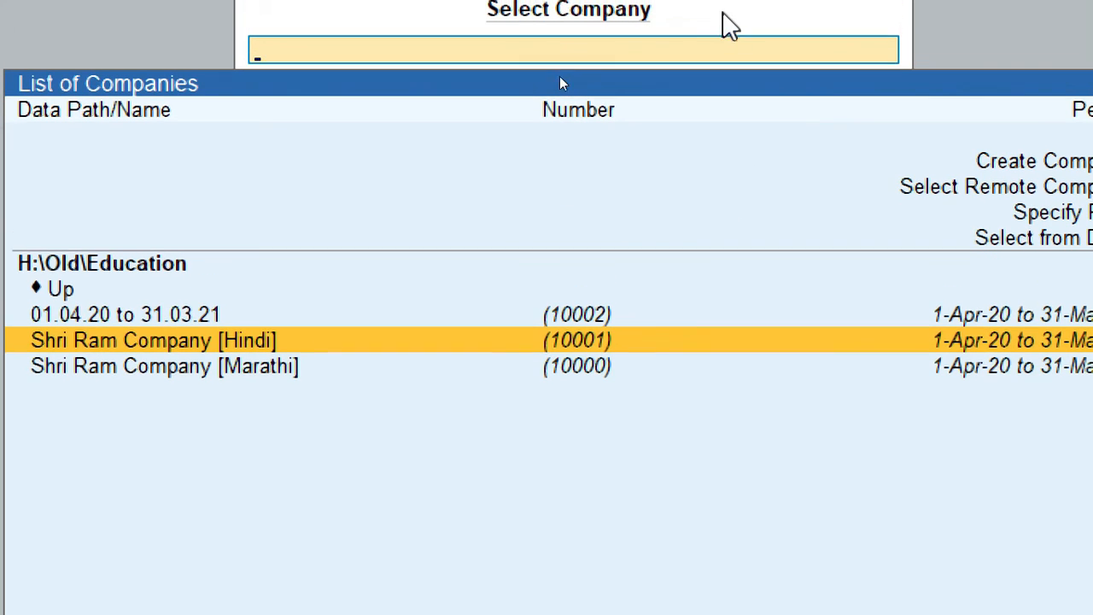
click(585, 323)
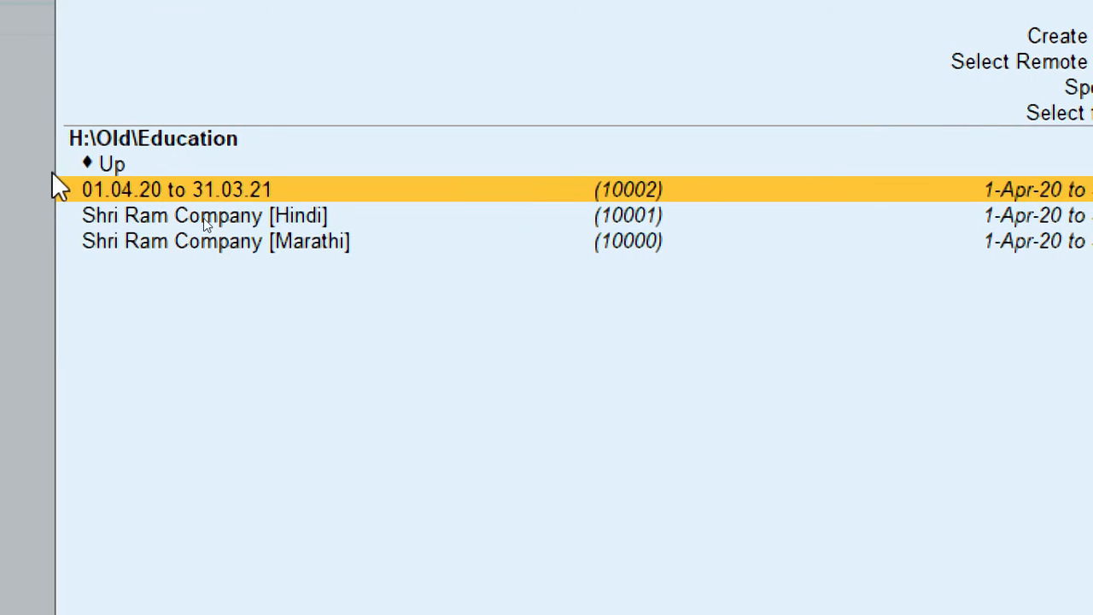
click(103, 145)
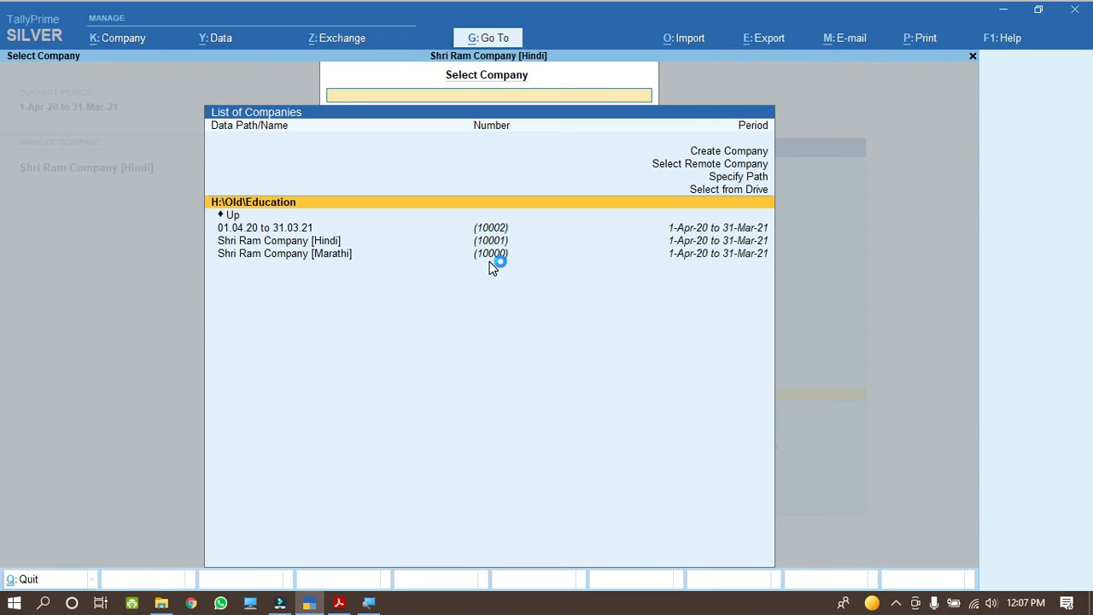
- Switch to File Explorer and open the folder Old\TallyPrime\Data on the Softwares (H:) drive to examine the numbered company folders
click(252, 606)
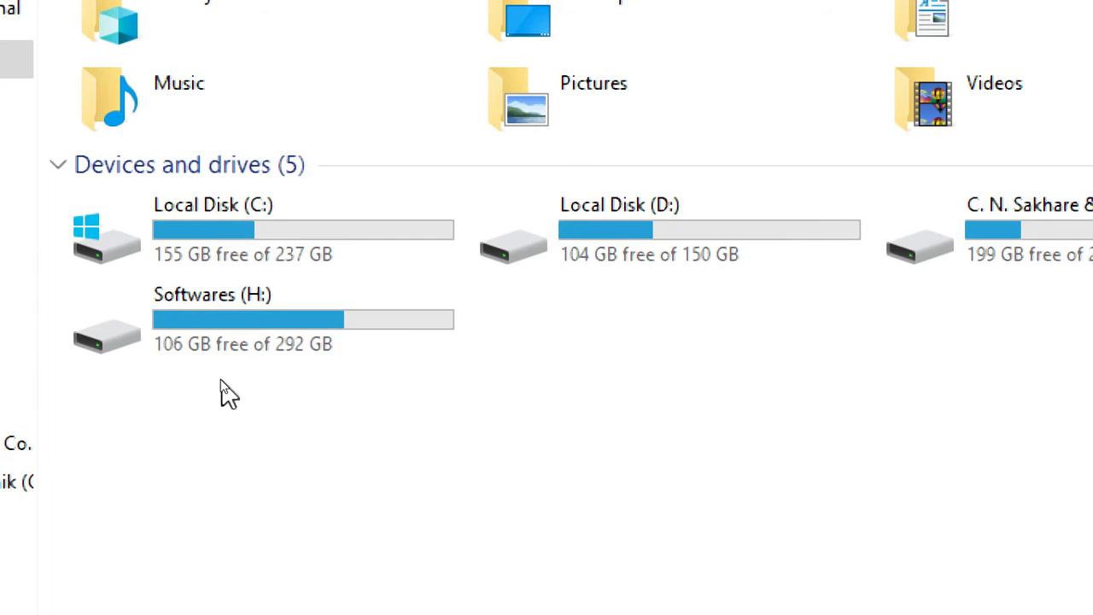
click(221, 316)
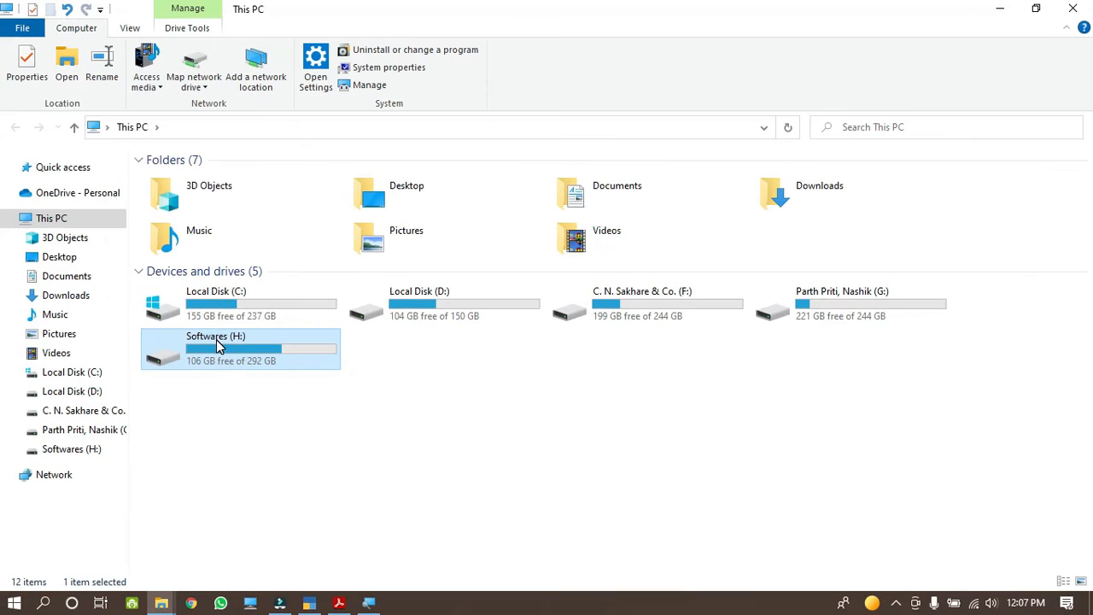
double_click(217, 339)
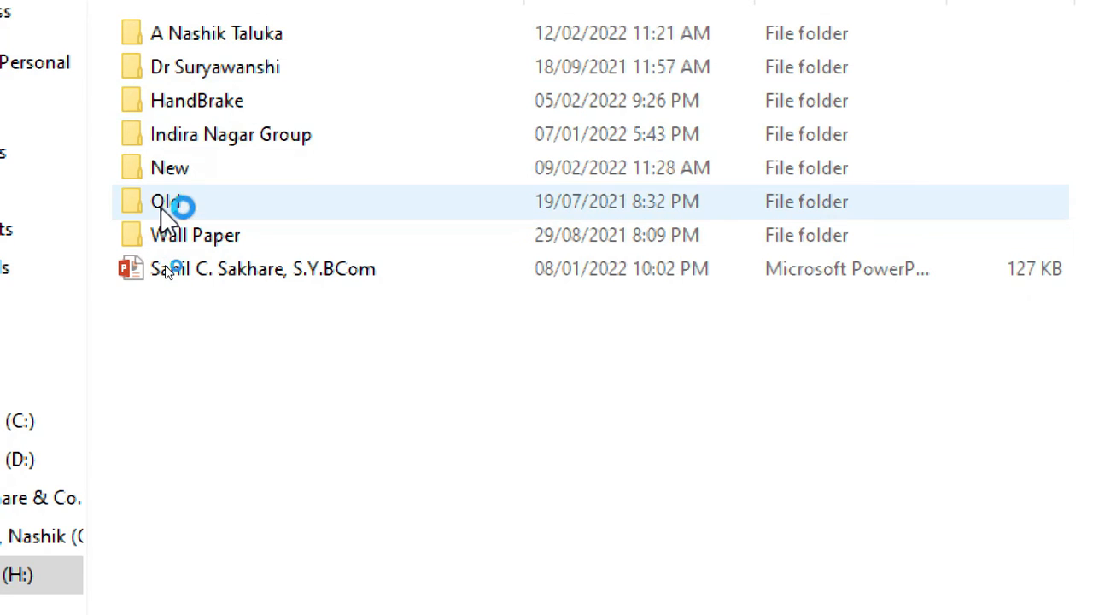
double_click(163, 205)
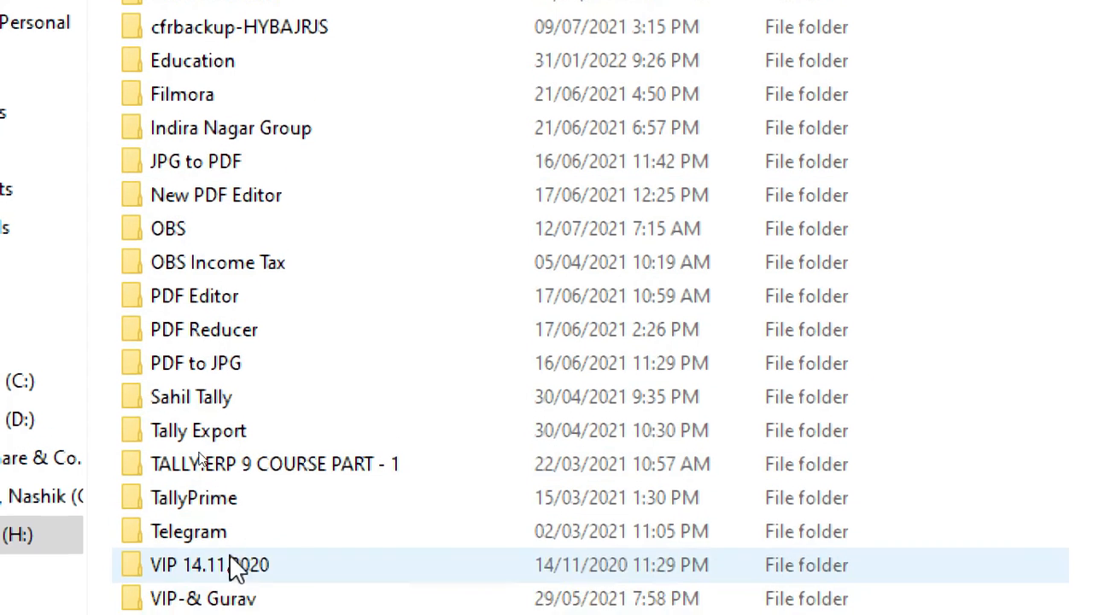
click(219, 545)
double_click(219, 513)
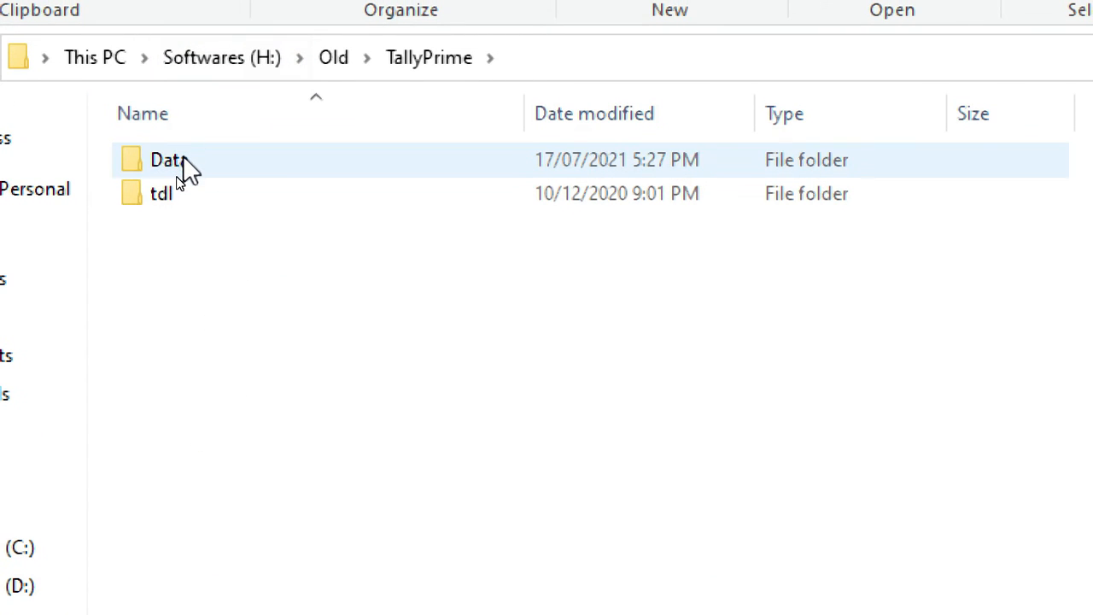
double_click(175, 131)
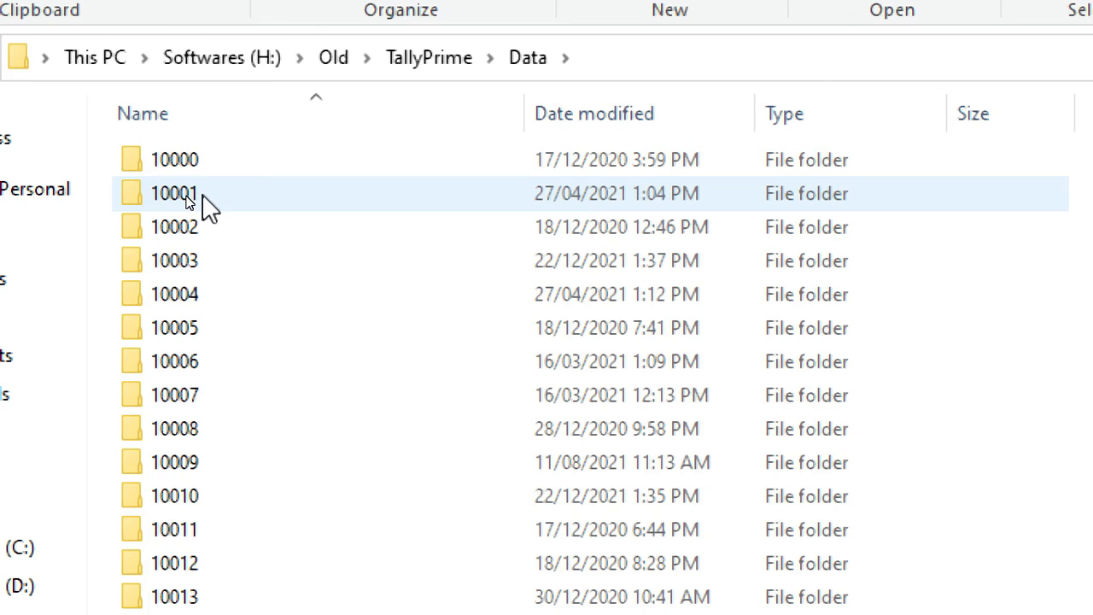
mouse_move(203, 198)
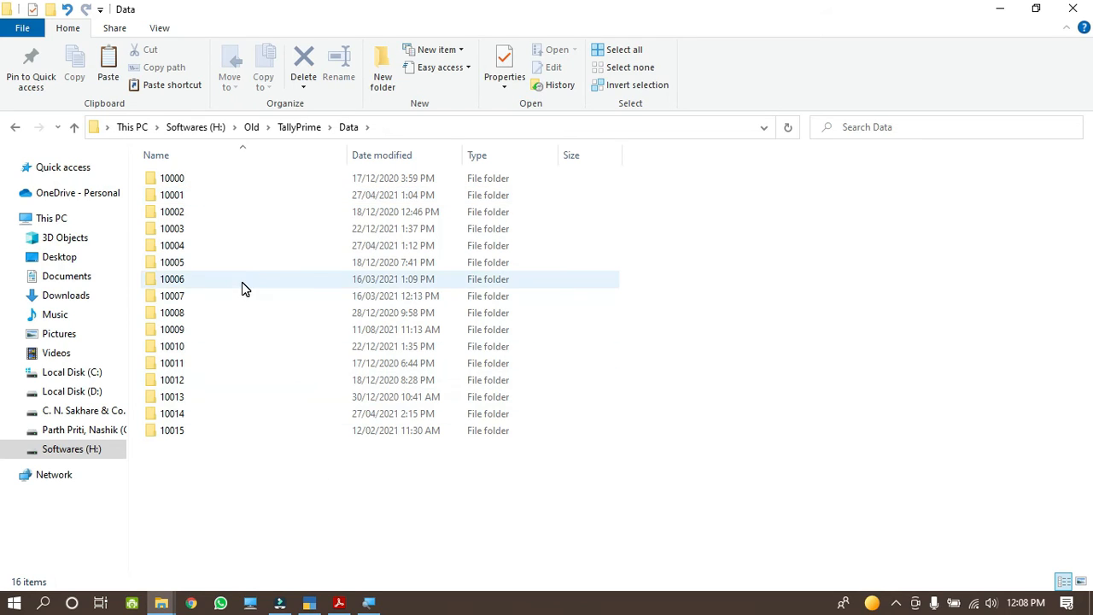
mouse_move(242, 282)
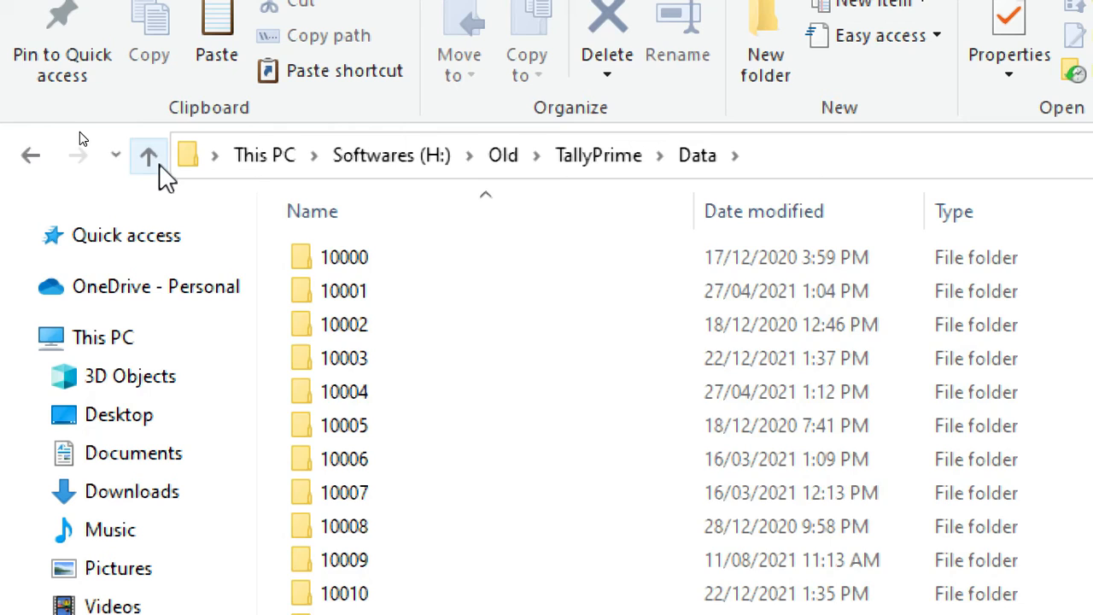
- Go back up from the Data folder to This PC
click(159, 164)
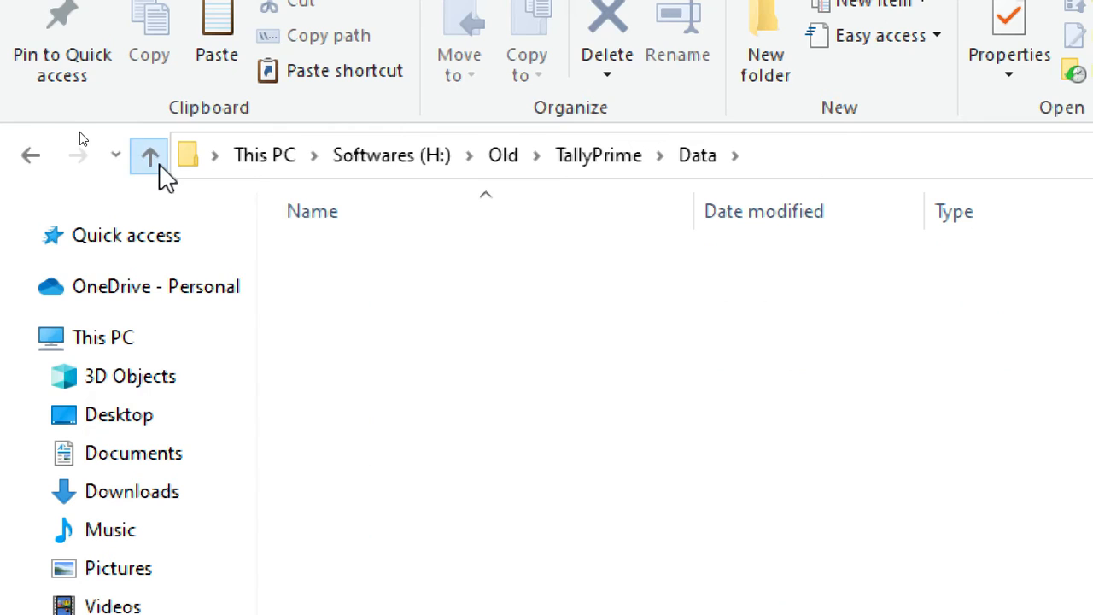
click(141, 160)
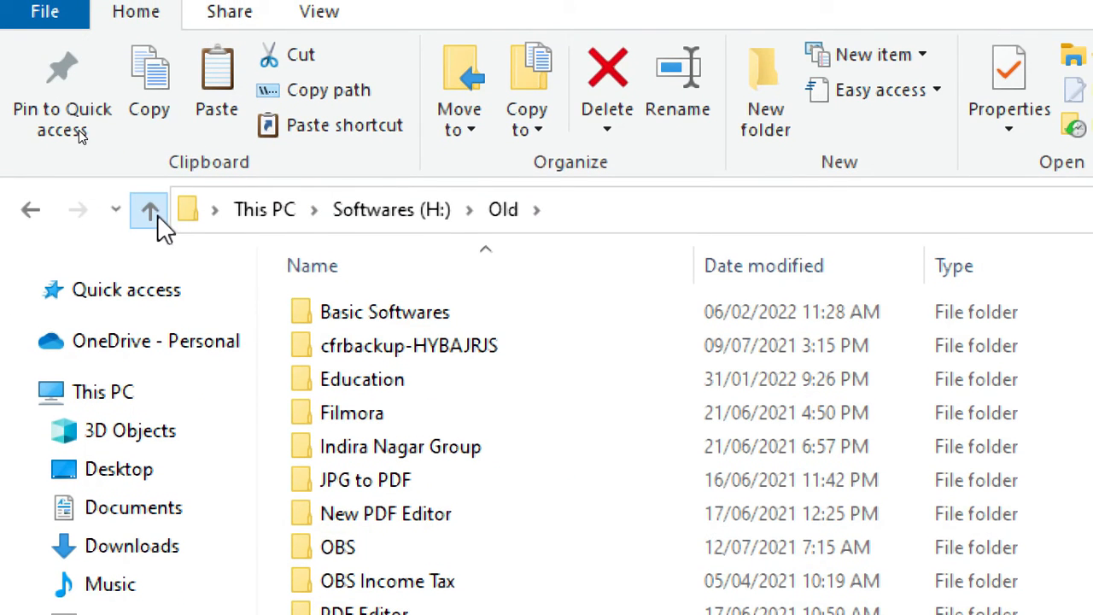
click(157, 215)
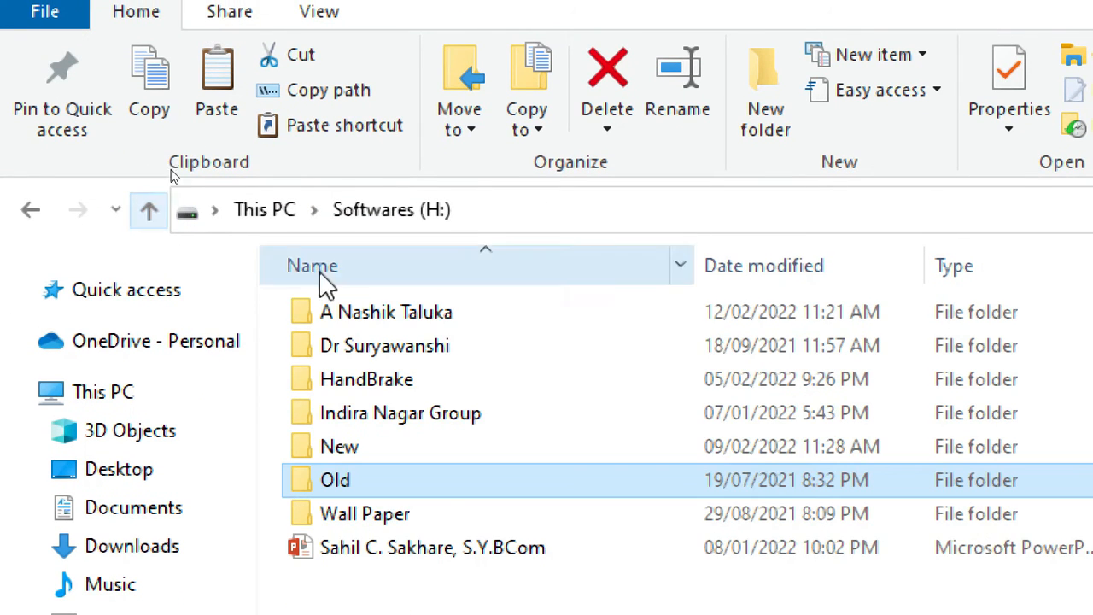
click(145, 212)
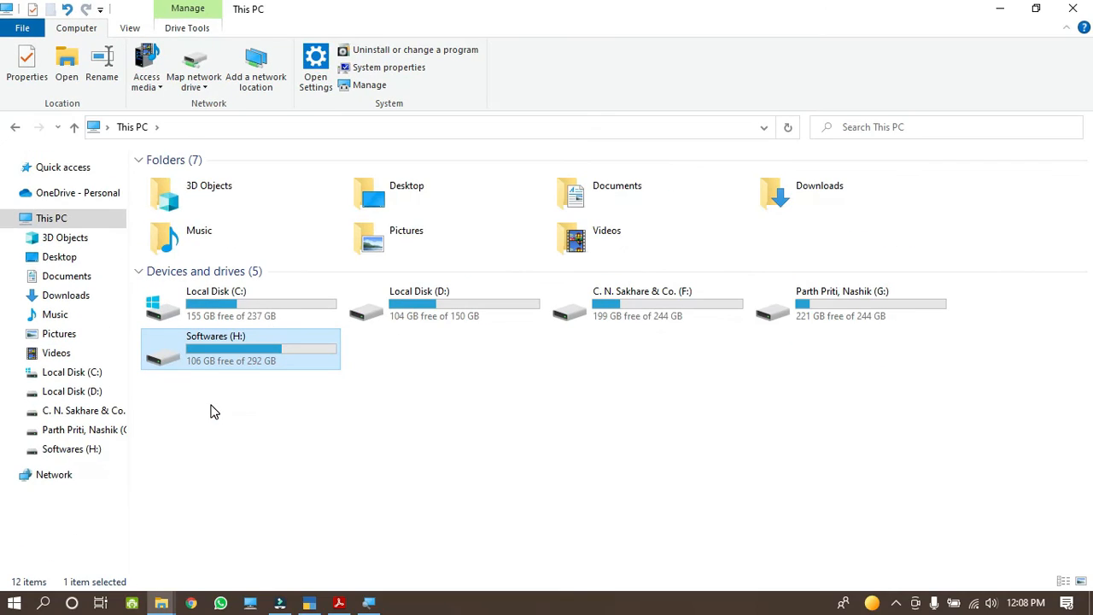
- Switch back to TallyPrime and select Shri Ram Company [Hindi] from the company list
click(313, 606)
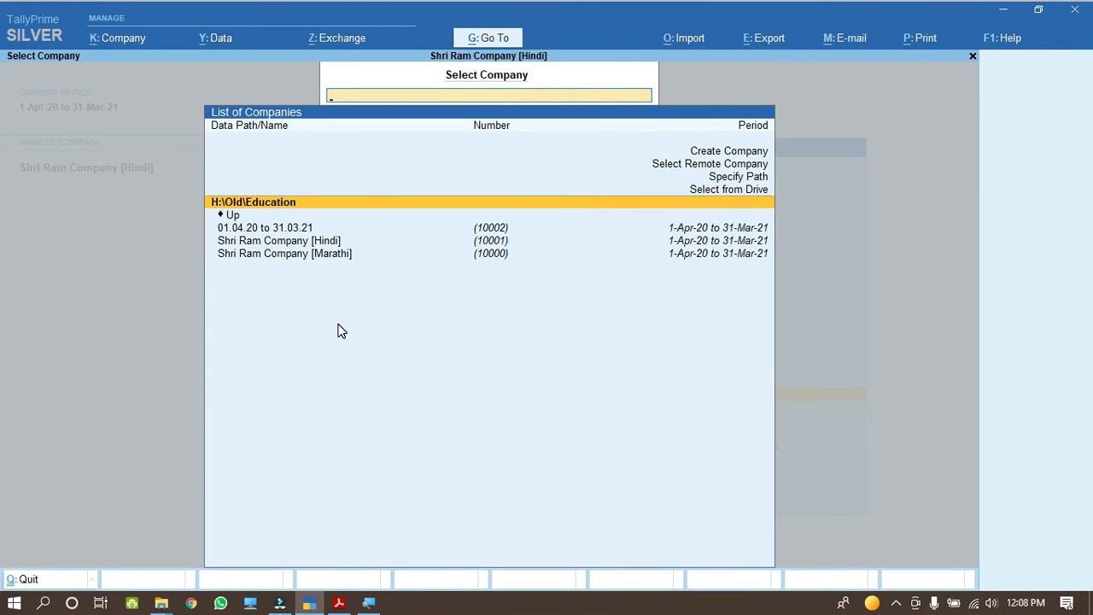
key(Down)
key(Down)
key(Down)
key(Return)
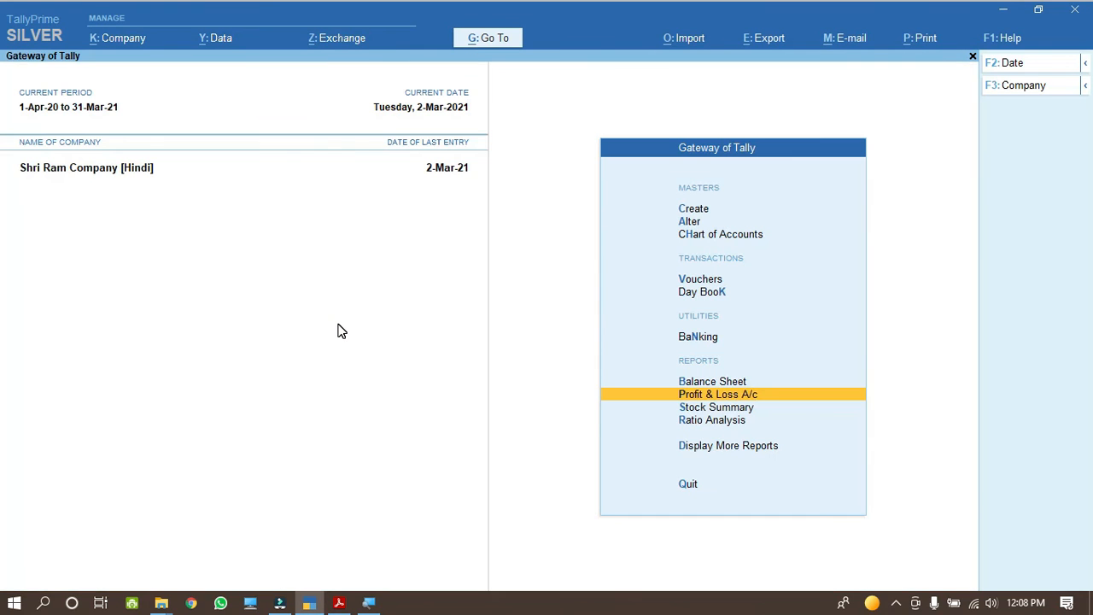
- Switch to the PDF in Acrobat Reader, highlight the words Ledger, Items, Entry in the table, and return to TallyPrime
click(341, 604)
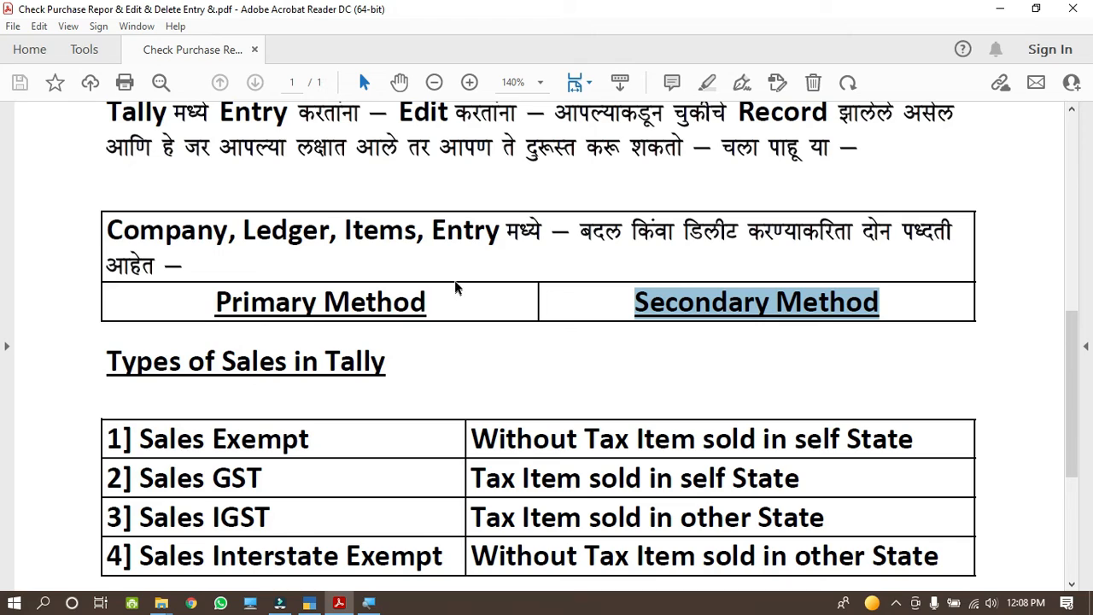
drag(246, 229, 500, 231)
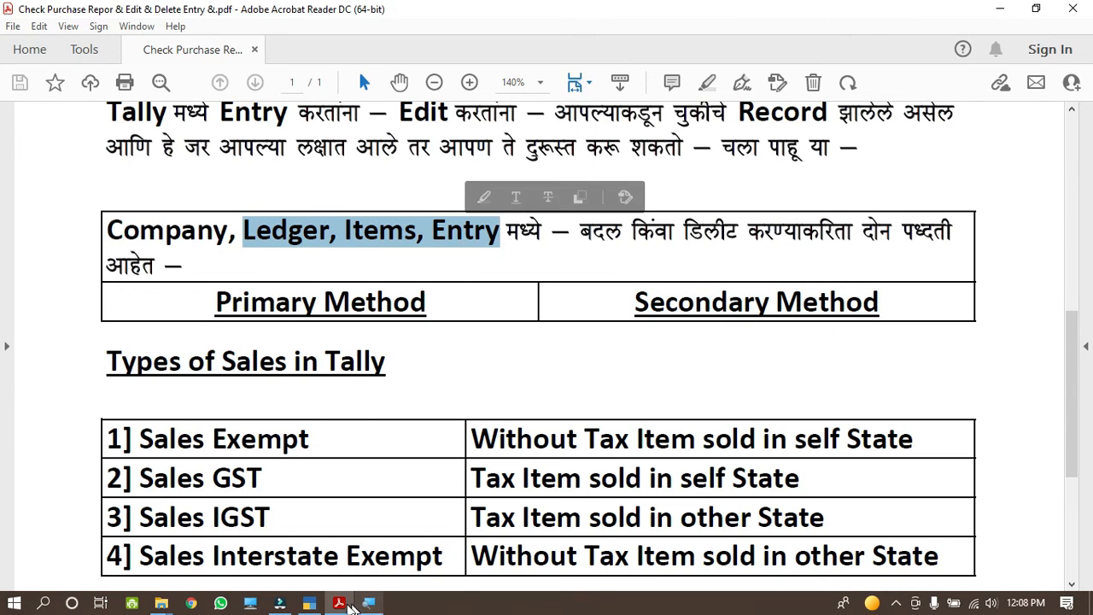
click(310, 603)
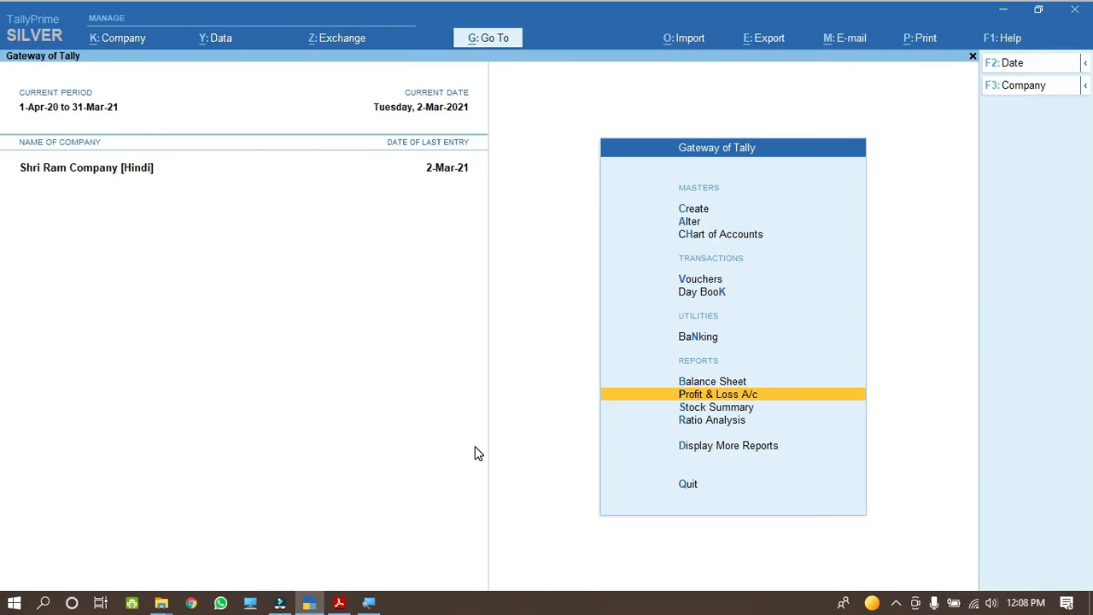
- Start a new purchase voucher and set its date to 1.3 (1-Mar-21)
key(Up)
key(Up)
key(Up)
key(Up)
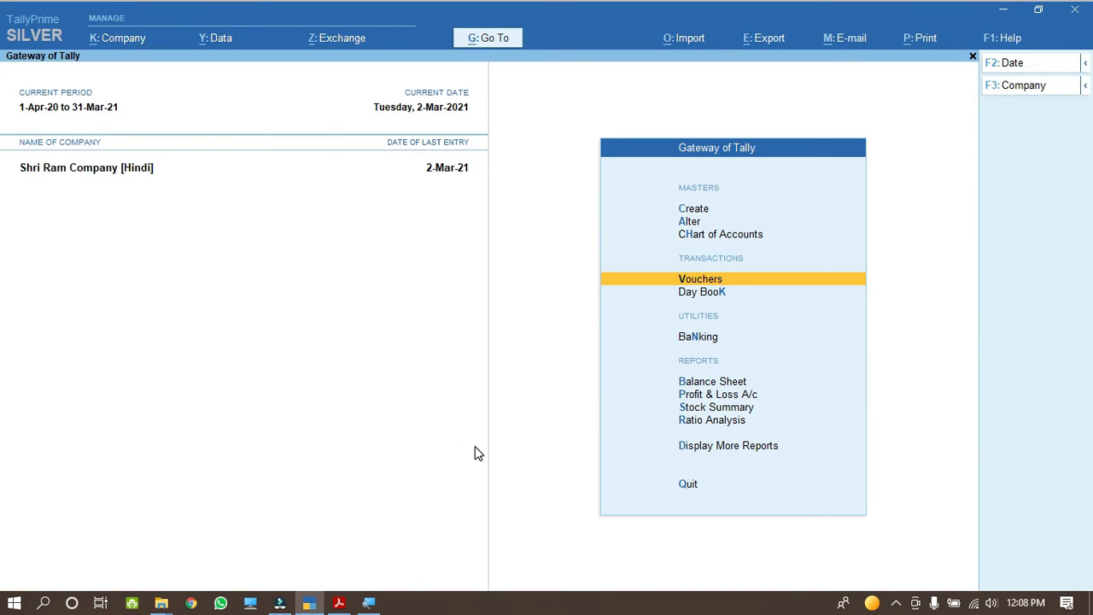
key(Return)
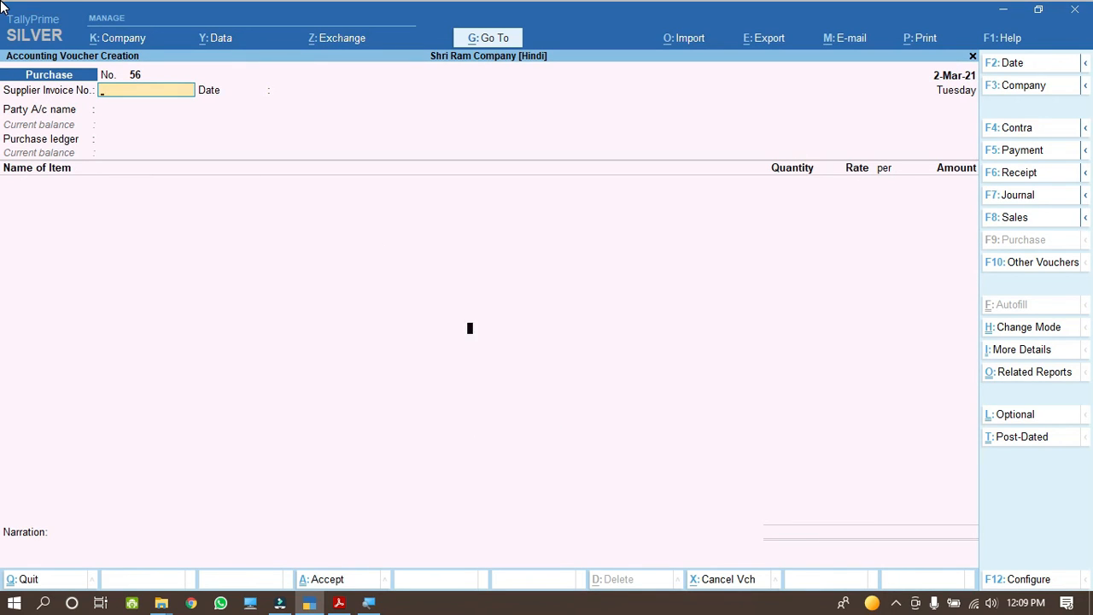
key(F2)
text(1.3)
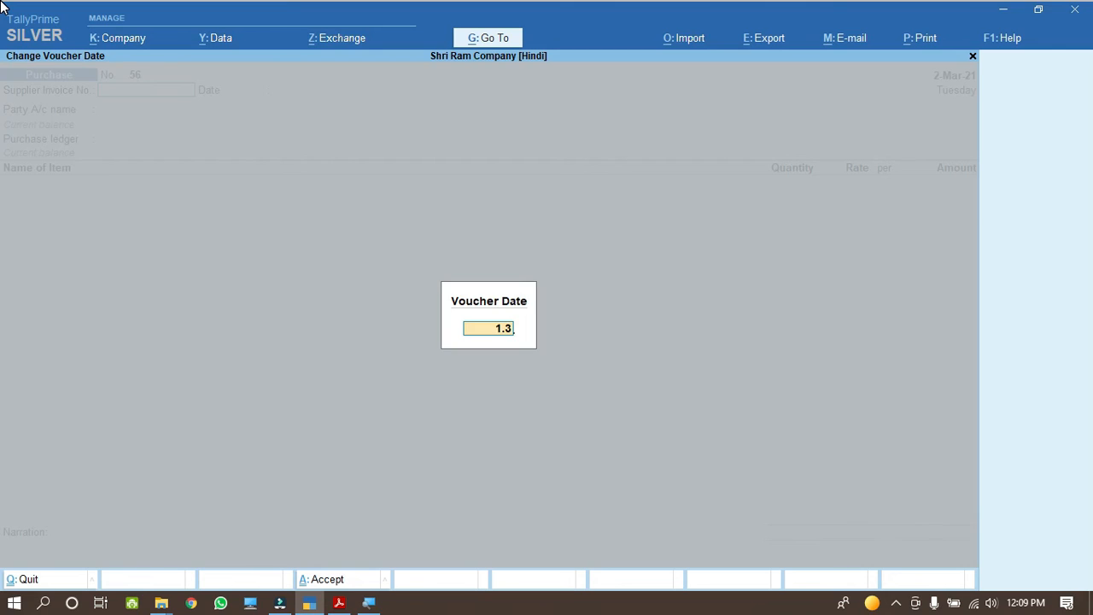
key(Return)
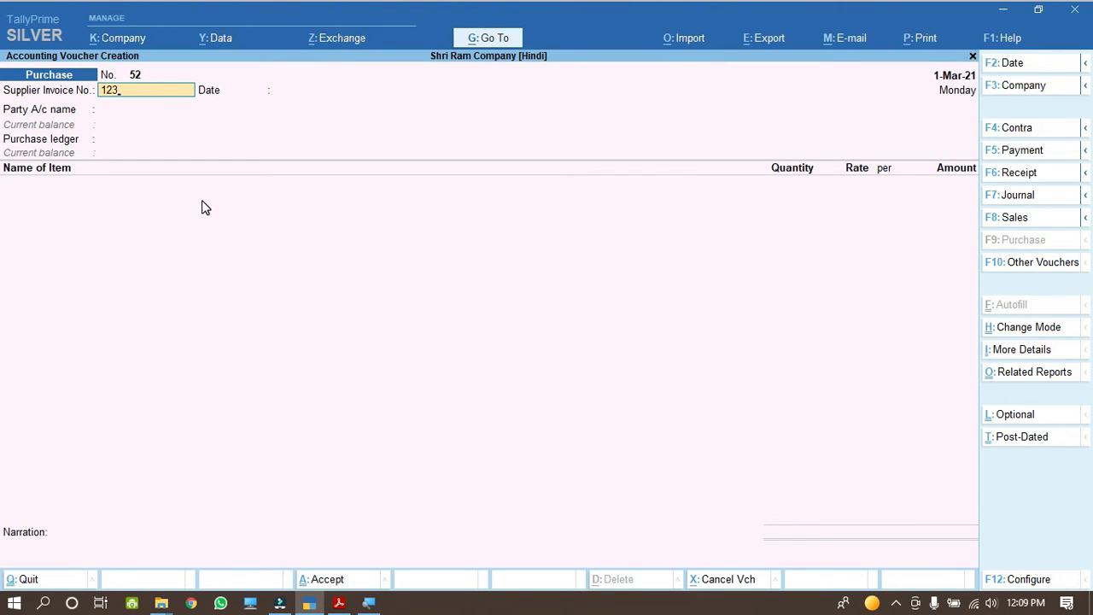
- Enter supplier invoice number 123 and choose the party ledger listed just after Ashok Company, leaving the receipt details empty
key(Return)
key(Return)
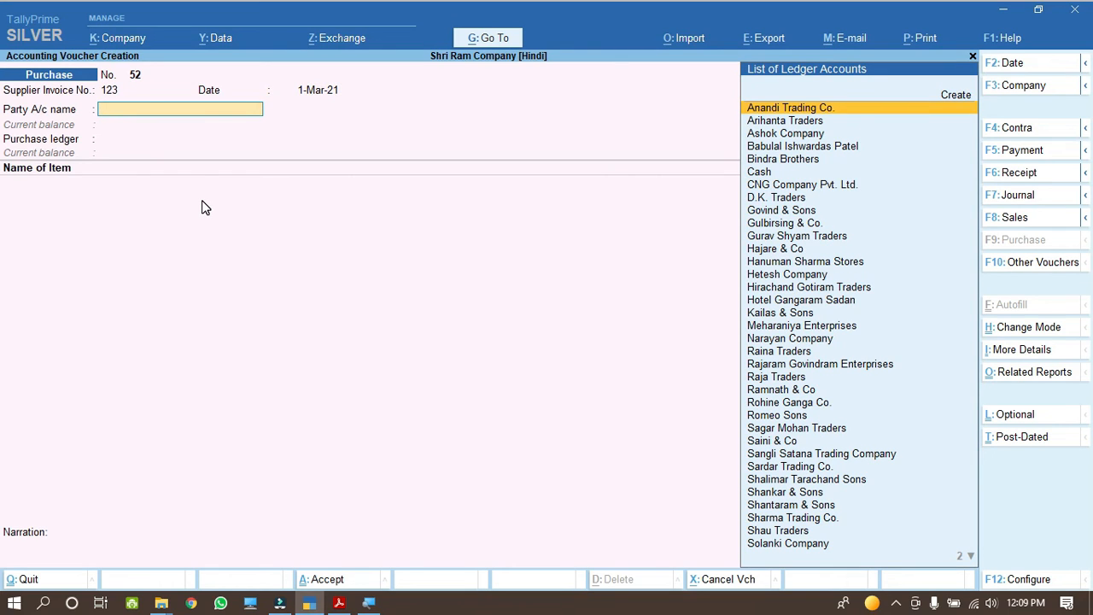
key(Down)
key(Down)
key(Down)
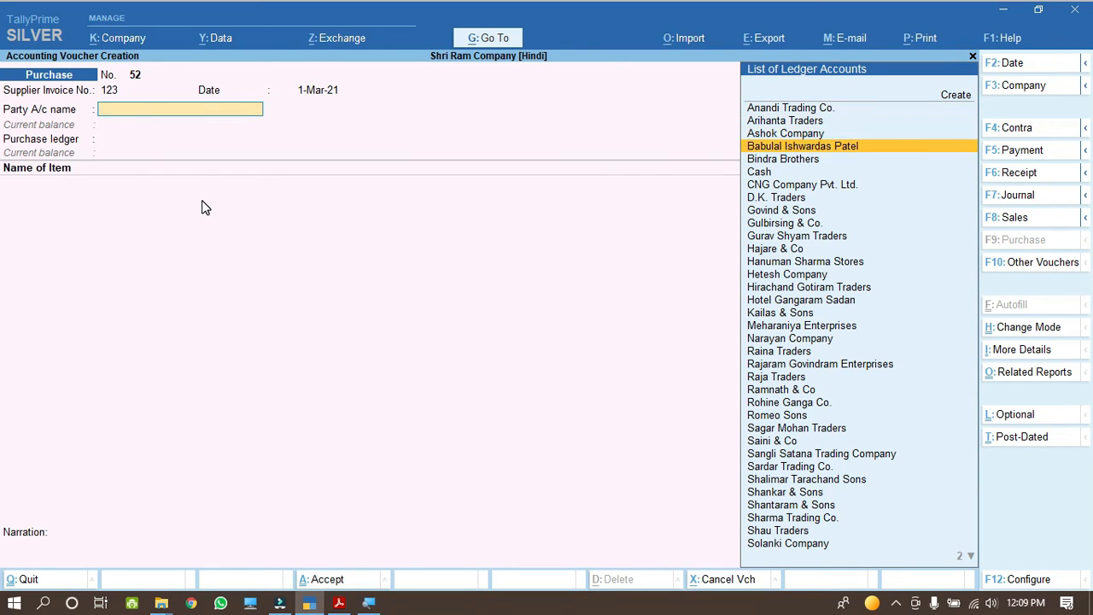
key(Return)
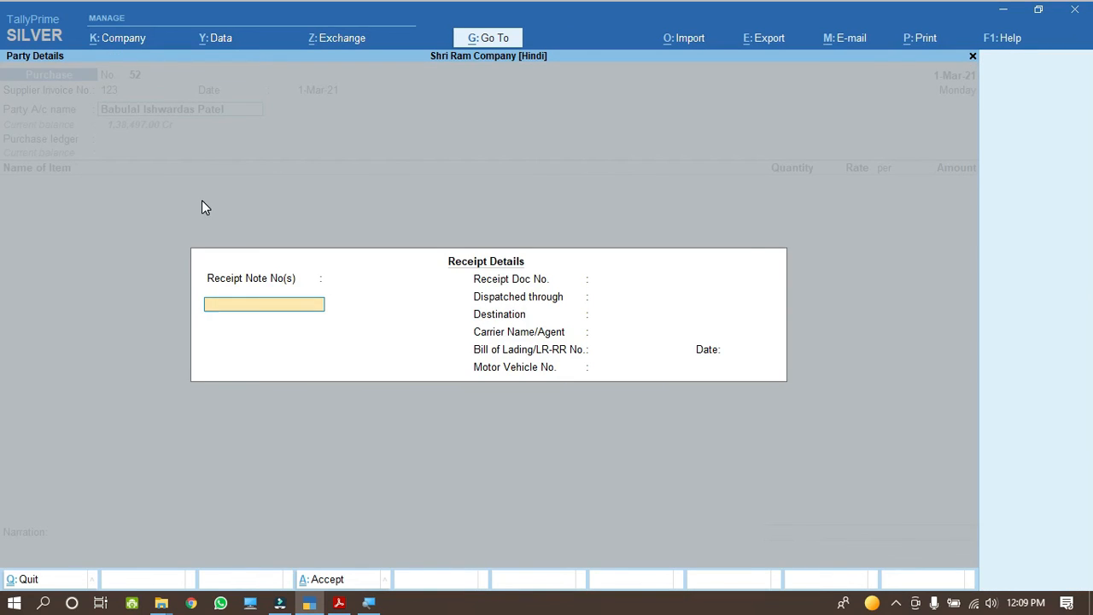
key(Escape)
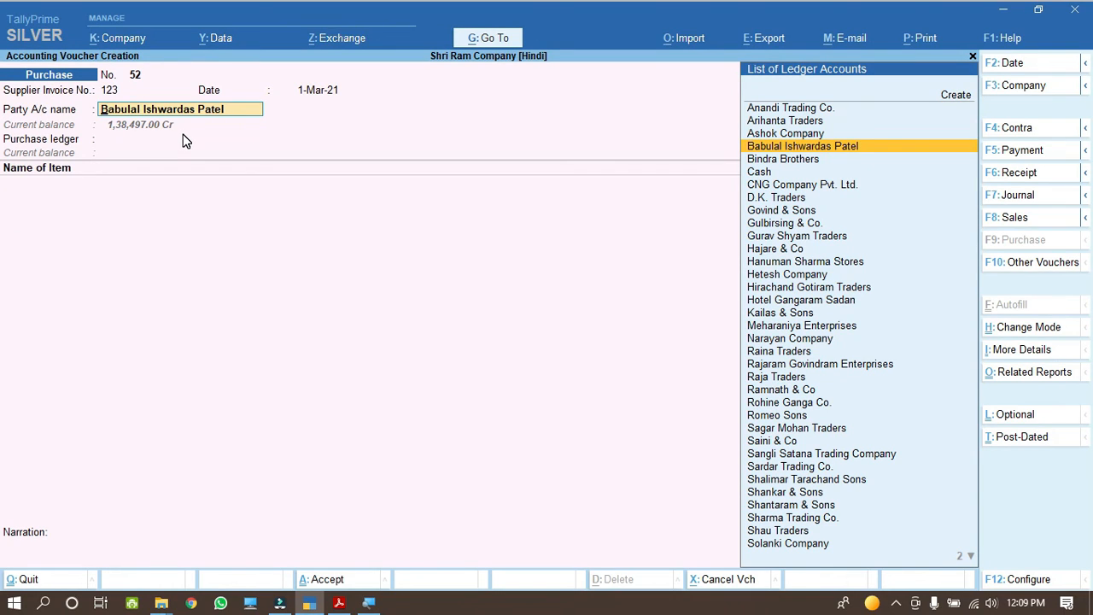
- Open the voucher's party ledger for secondary alteration, try replacing the surname in its name, and leave without saving
key(ctrl)
key(ctrl+Return)
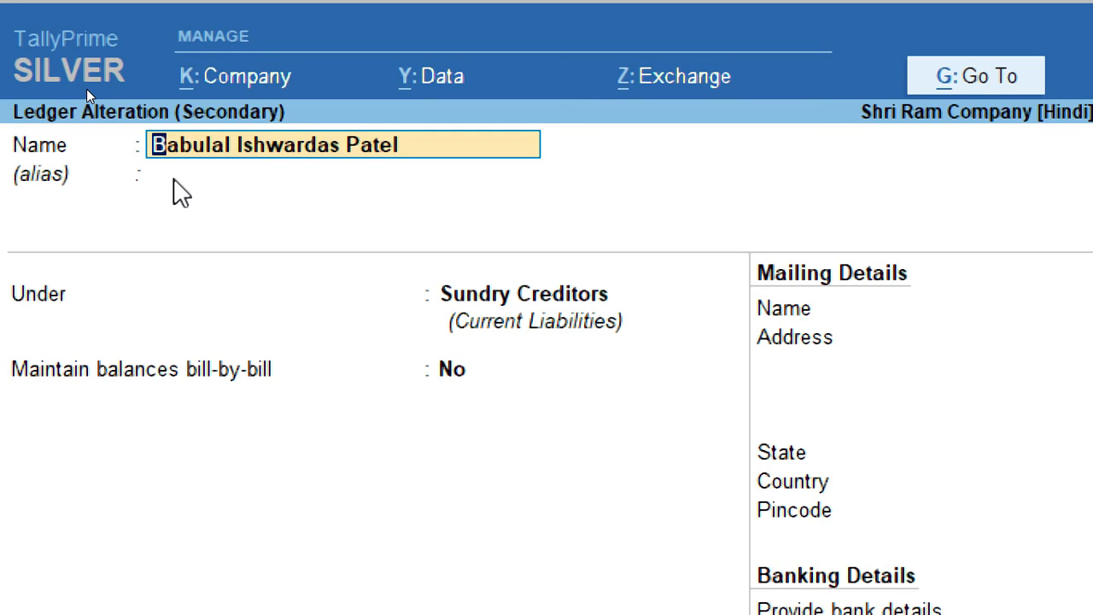
key(BackSpace)
key(BackSpace)
key(BackSpace)
key(BackSpace)
key(BackSpace)
key(BackSpace)
text(Me)
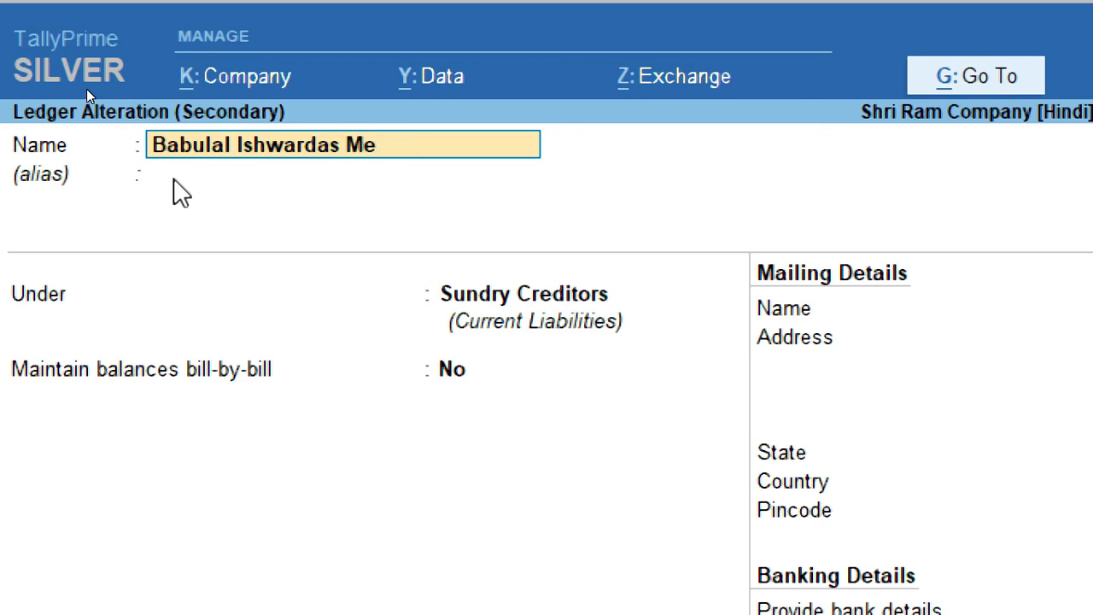
text(haraniya)
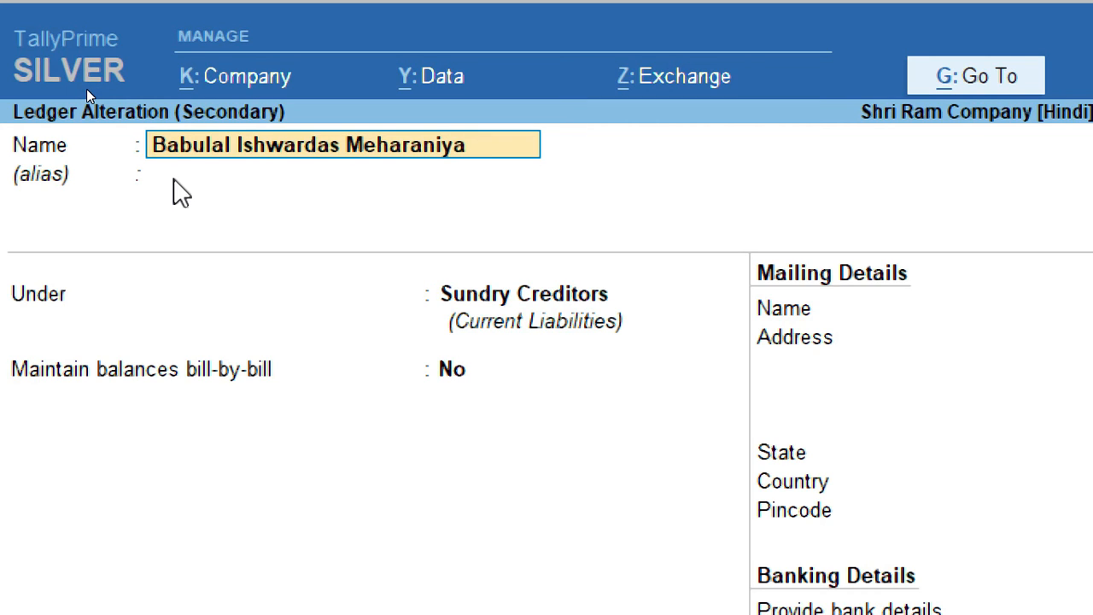
key(Return)
key(Return)
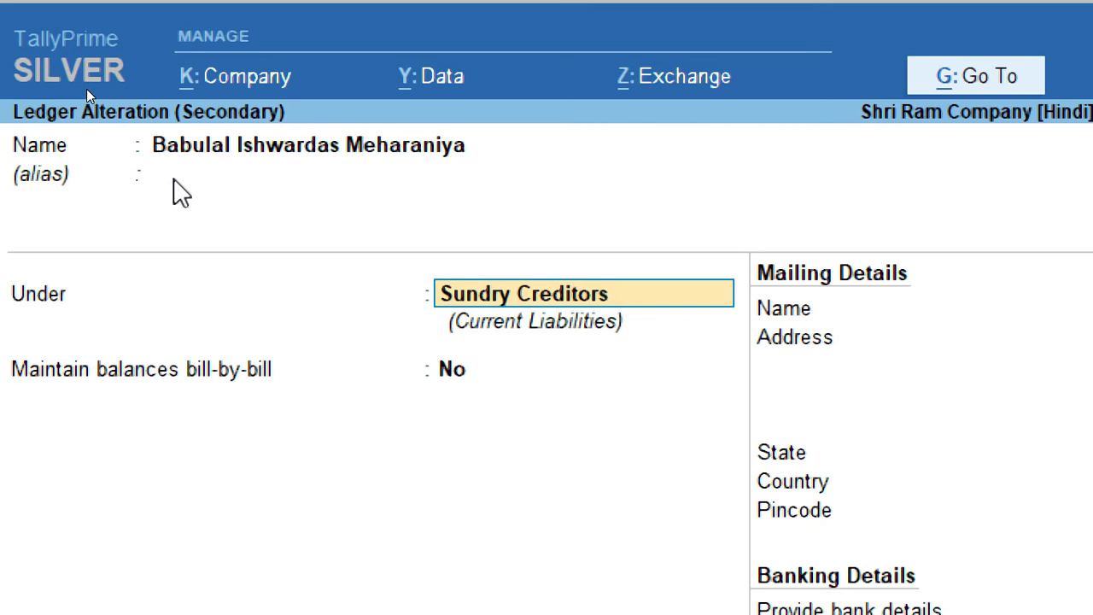
key(BackSpace)
key(Escape)
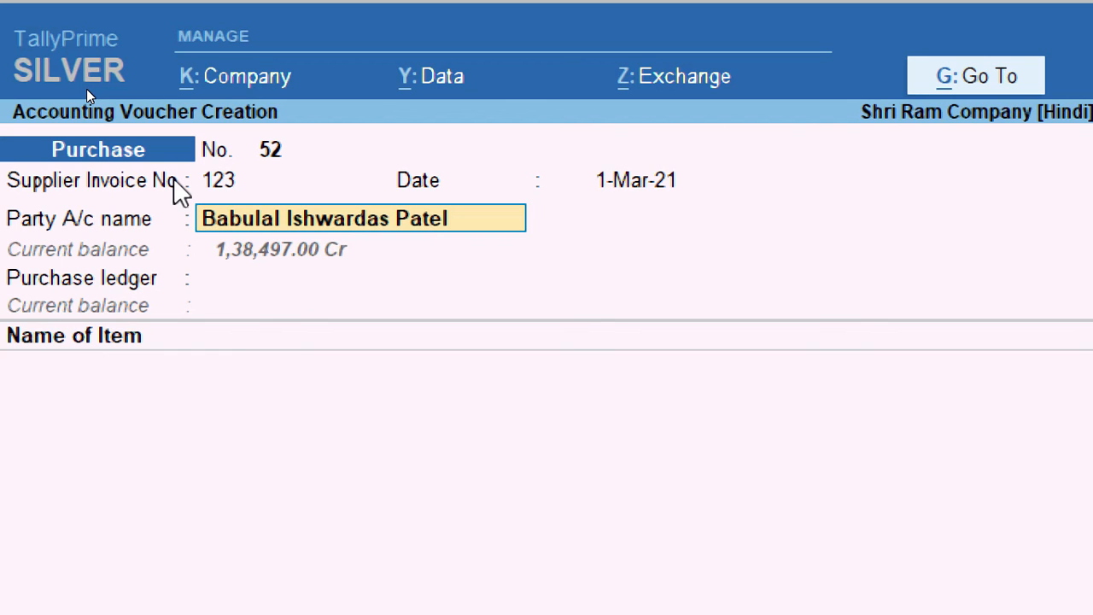
- Keep the receipt and party details as they are, choose Purchase GST as purchase ledger, and pick the item D2H Black
key(Return)
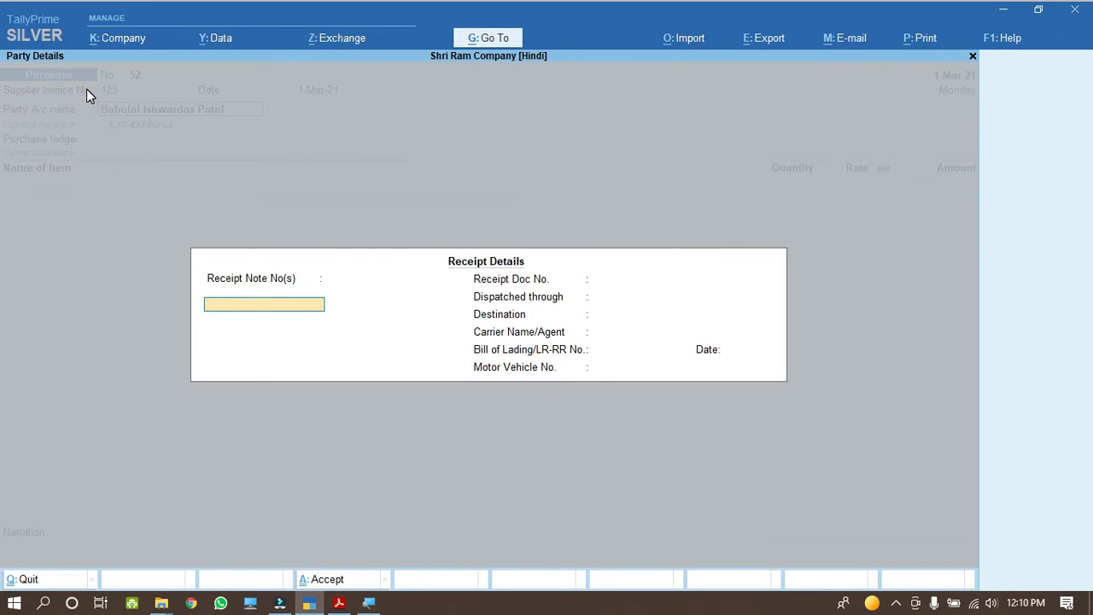
key(ctrl+a)
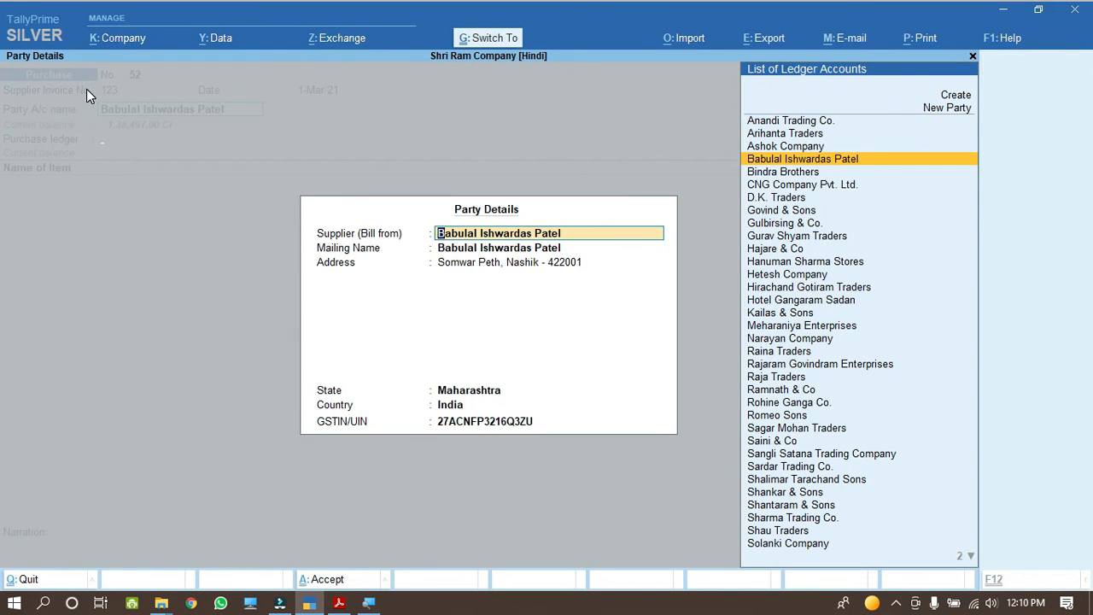
key(ctrl+a)
key(Down)
key(Return)
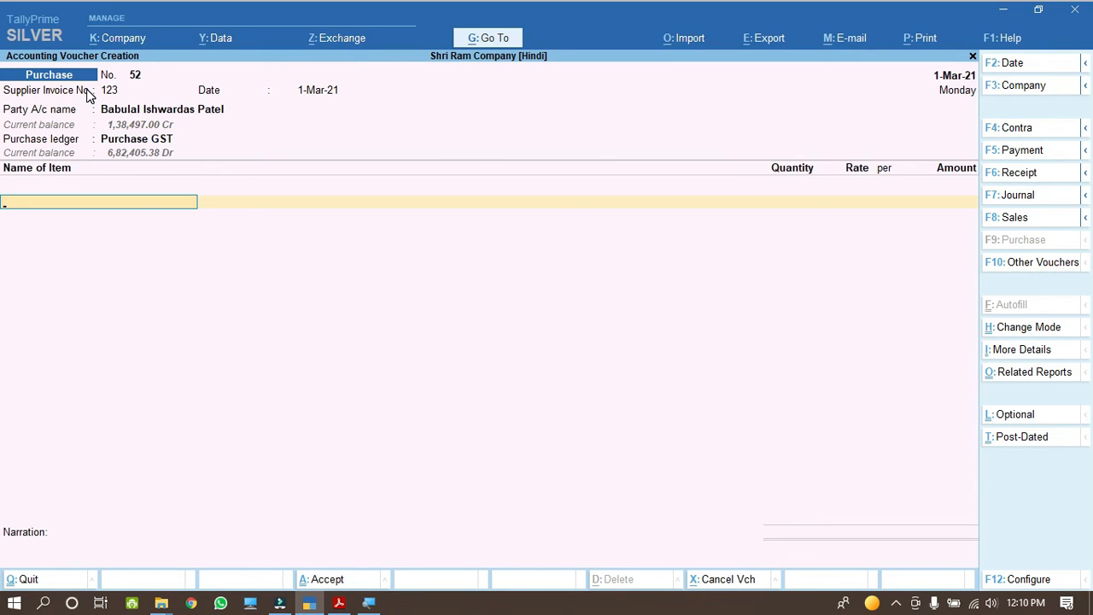
text(D)
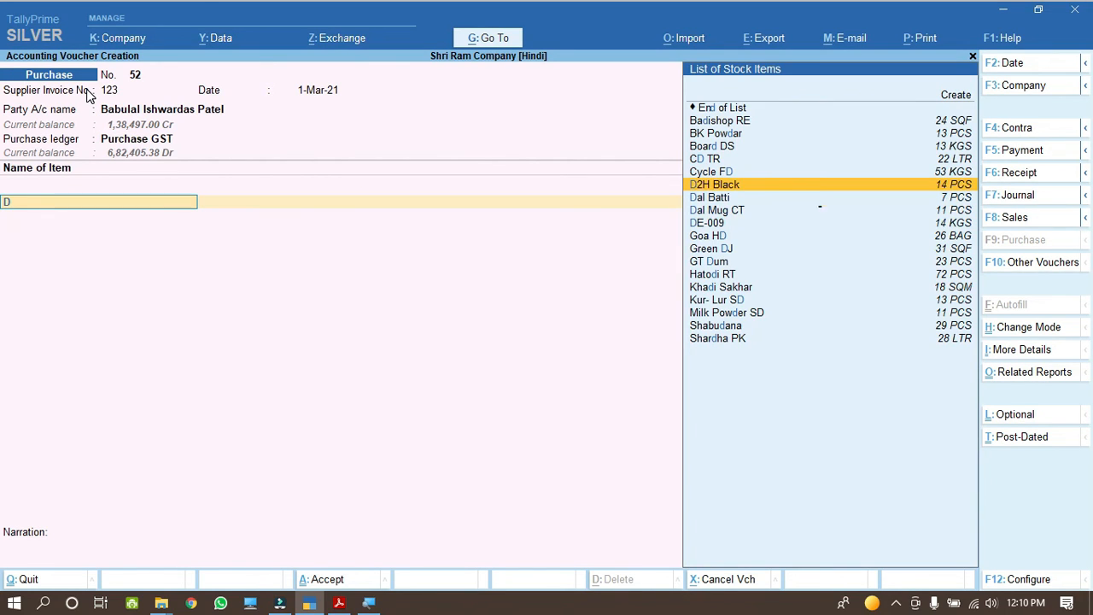
key(Return)
- Open the chosen stock item for secondary alteration, rename it D2H Black9, and place it under the group Items @ 18 %
key(BackSpace)
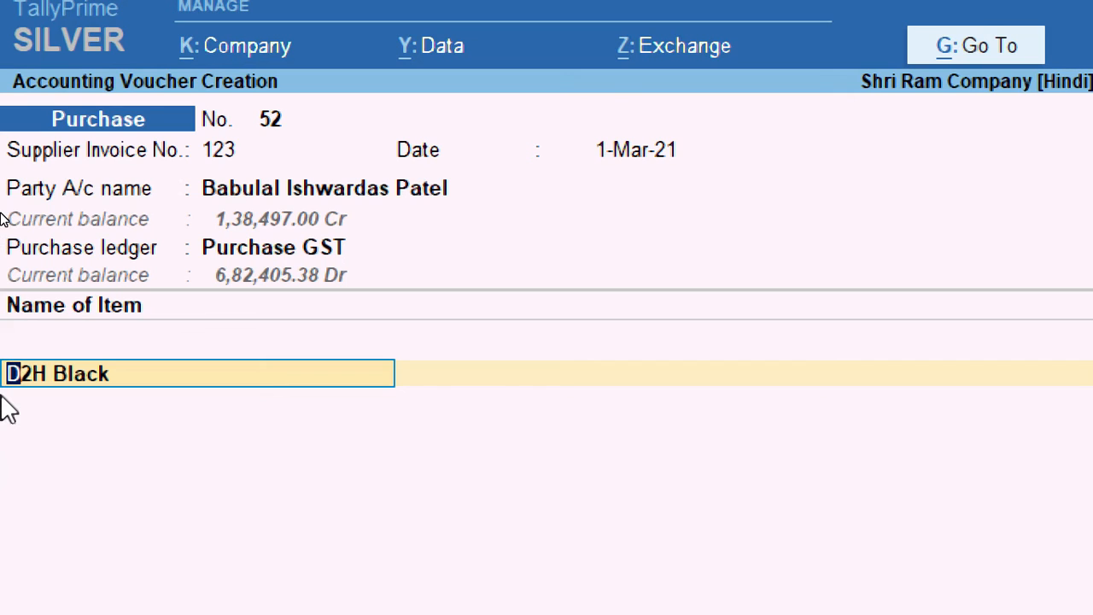
key(ctrl)
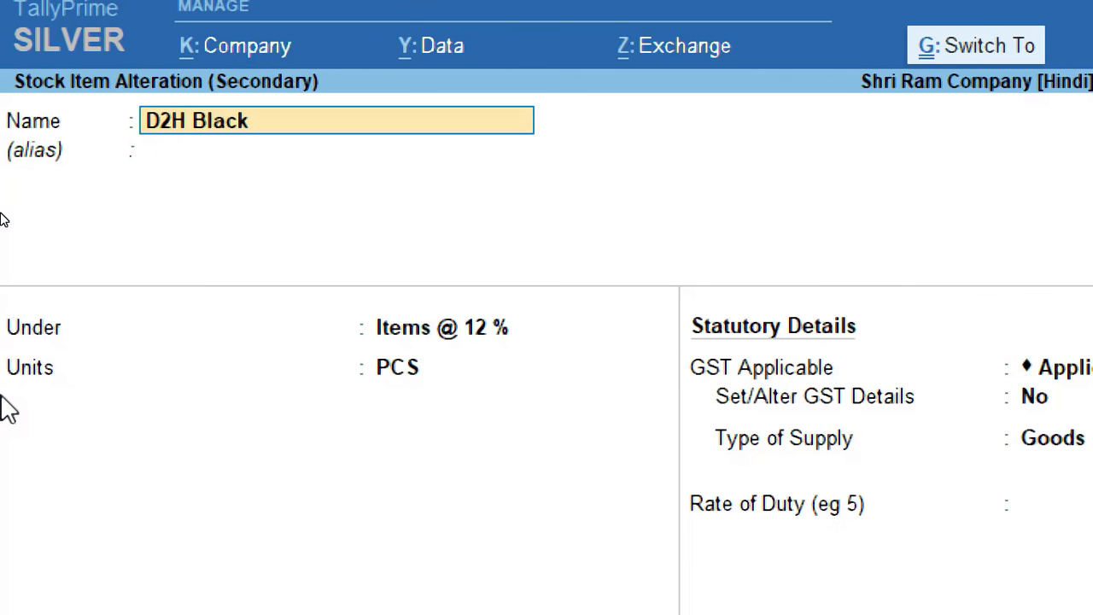
key(ctrl+Return)
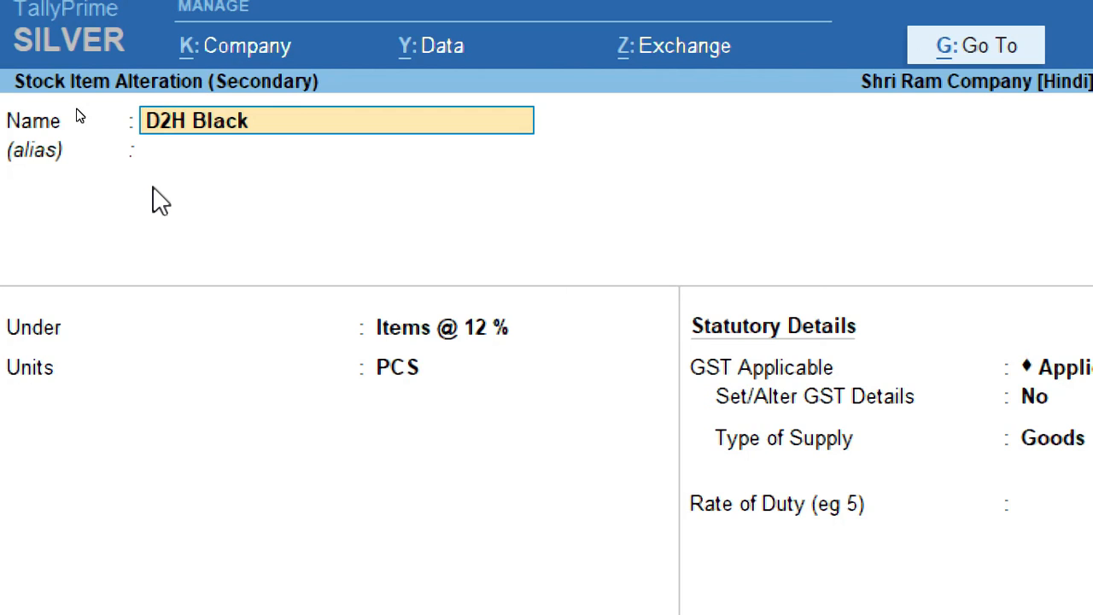
text(9)
key(Return)
key(Return)
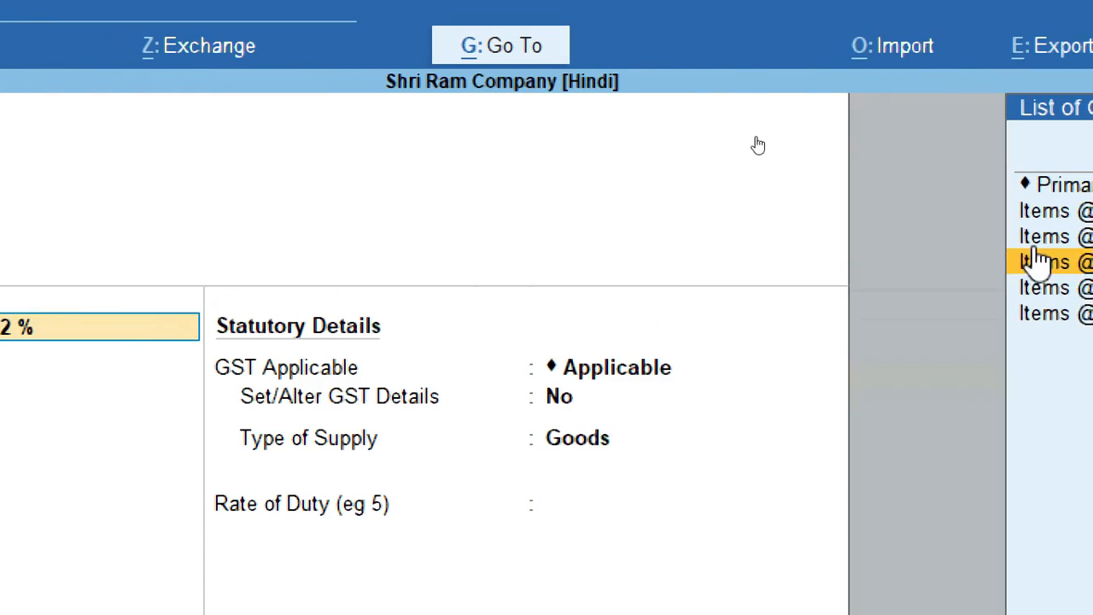
key(Down)
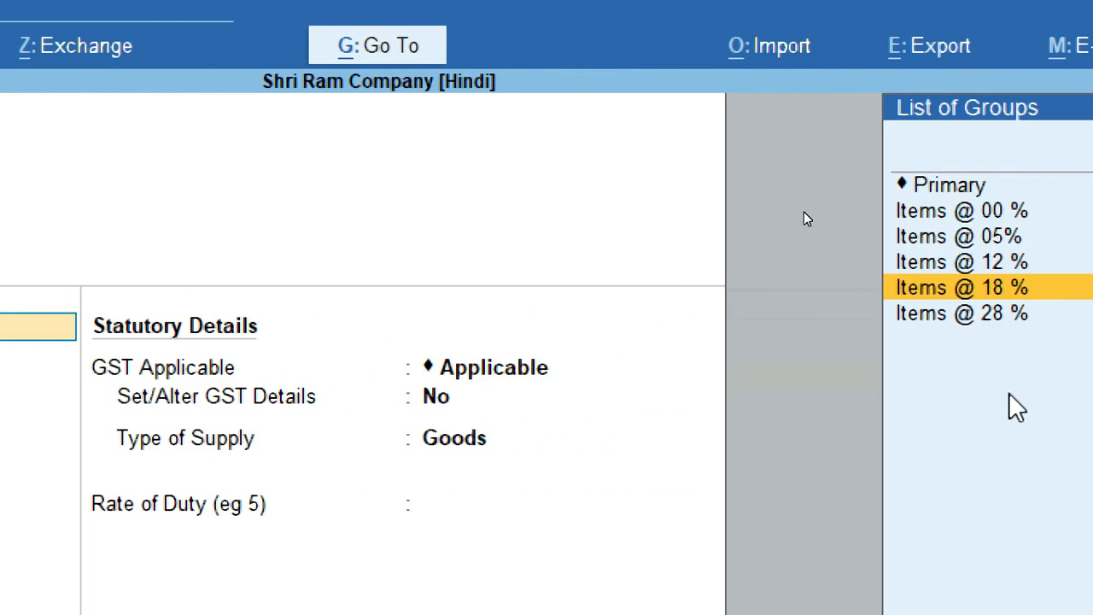
key(Return)
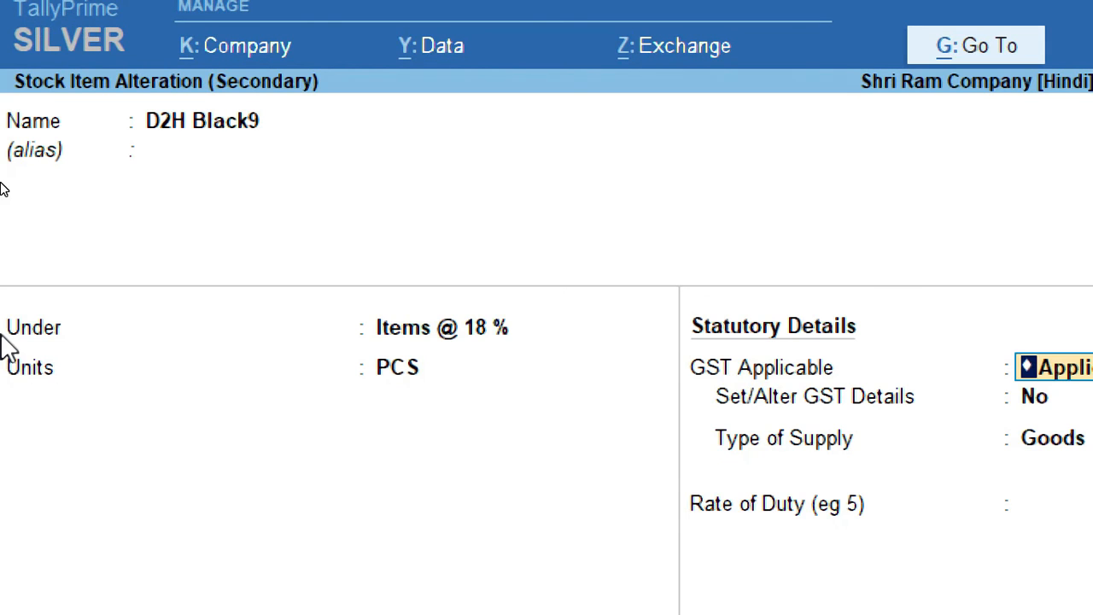
- Discard the stock item changes and quit the unsaved purchase voucher back to the Gateway of Tally
key(Escape)
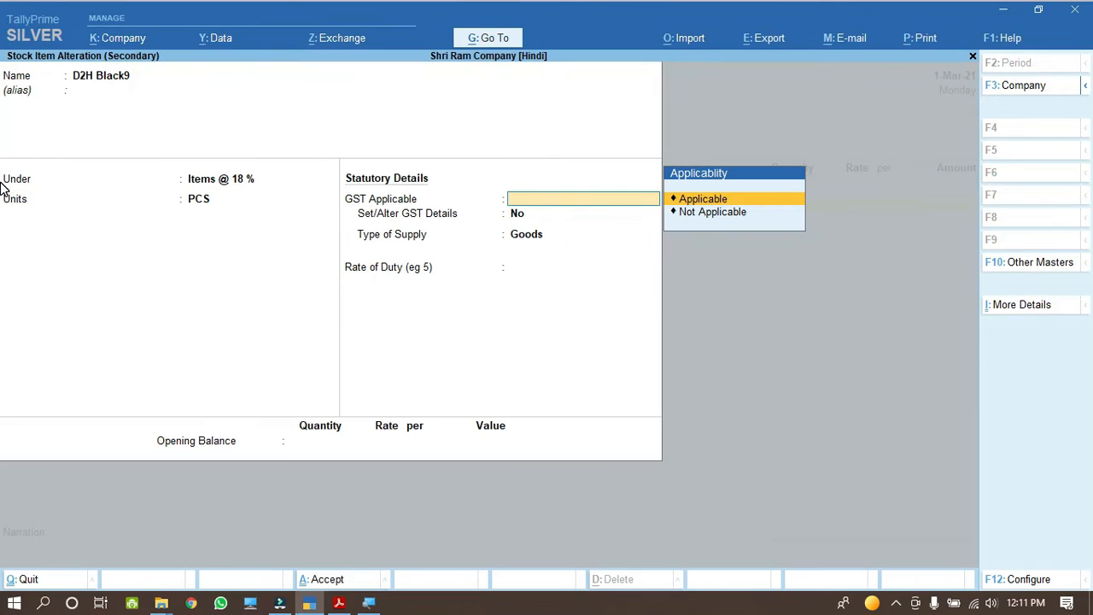
key(Escape)
key(y)
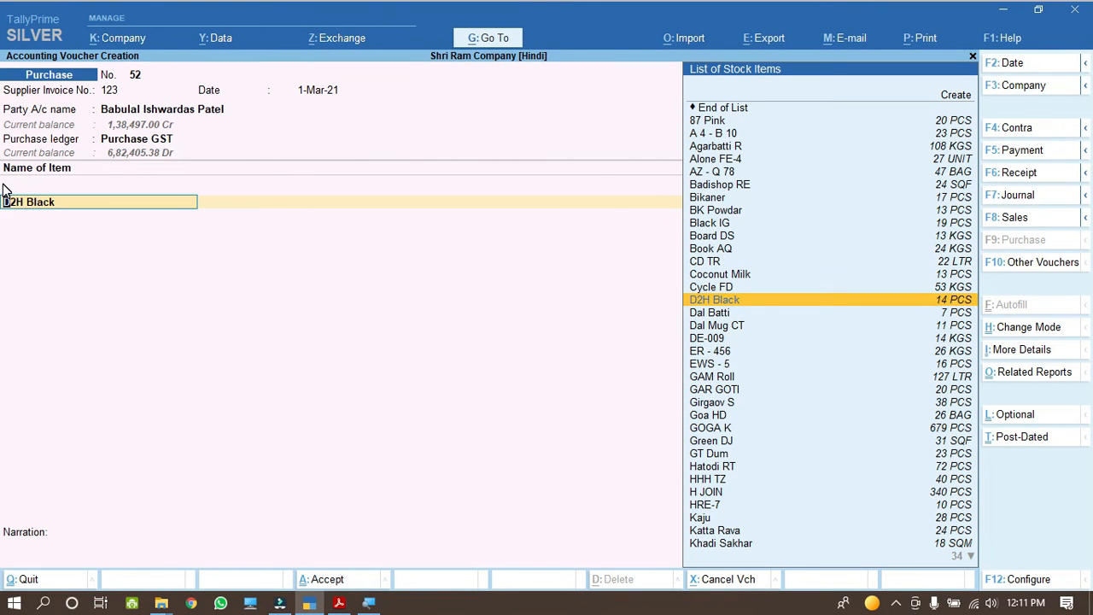
key(Escape)
key(y)
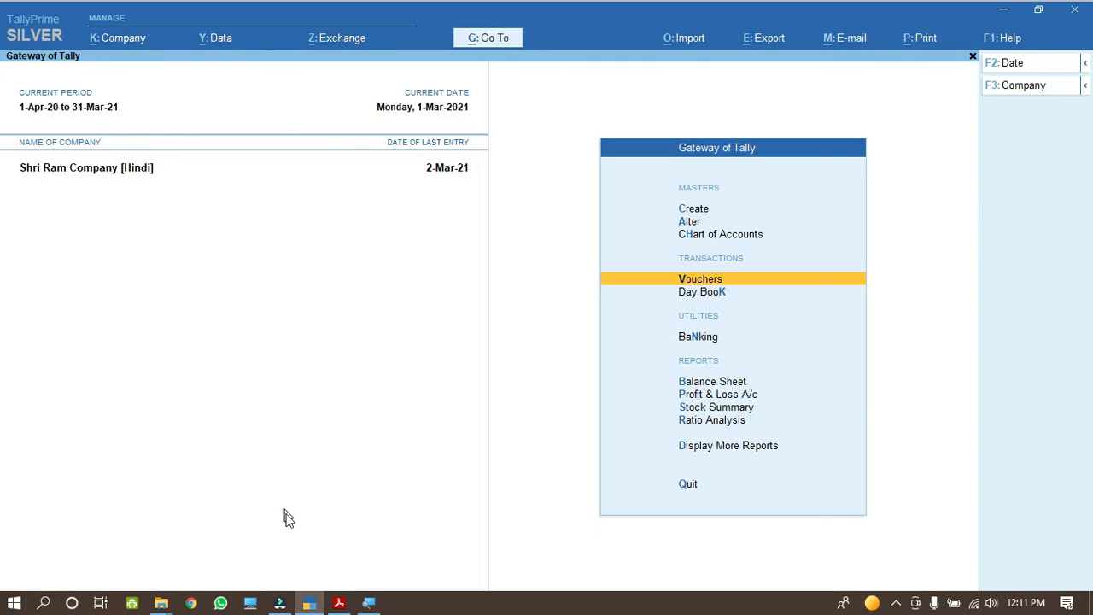
- Switch to the PDF in Acrobat Reader and highlight the heading Types of Sales in Tally
click(368, 604)
click(368, 604)
click(339, 604)
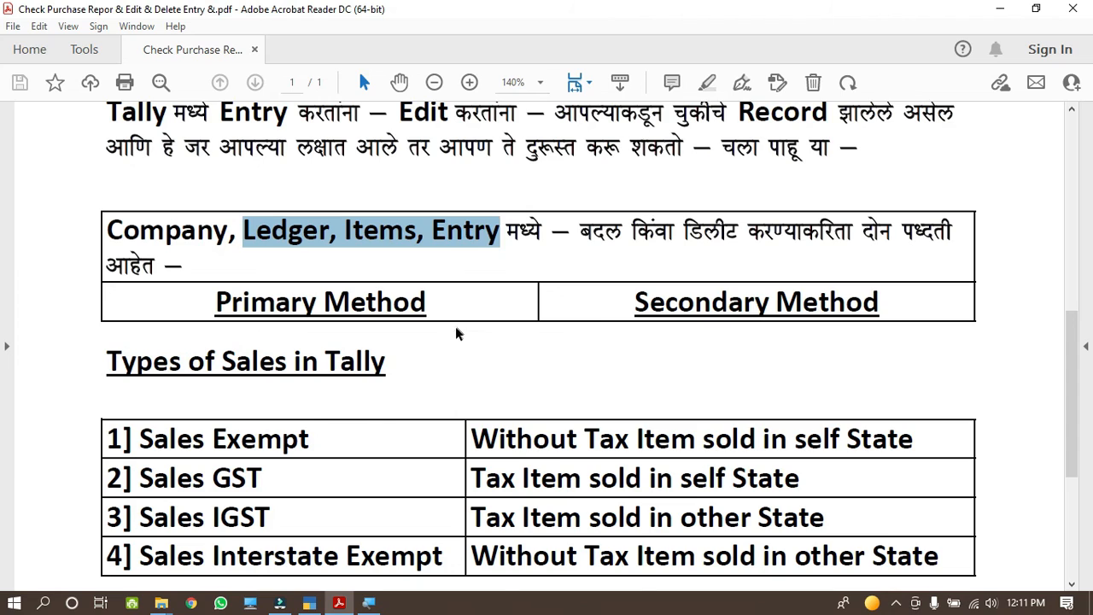
scroll(445, 349, down, 2)
scroll(443, 349, down, 3)
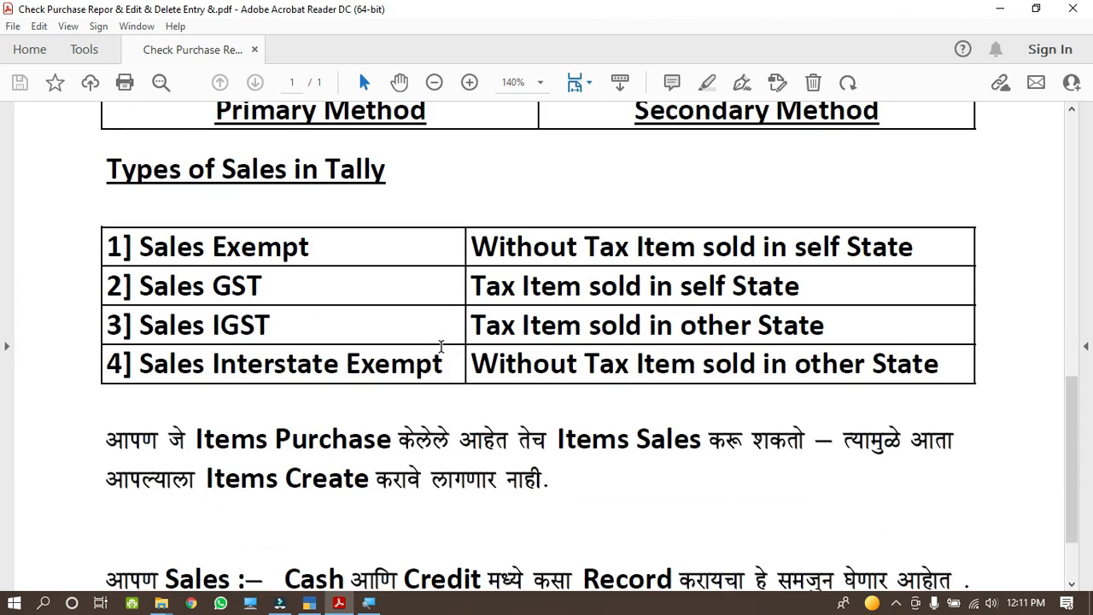
scroll(443, 349, down, 1)
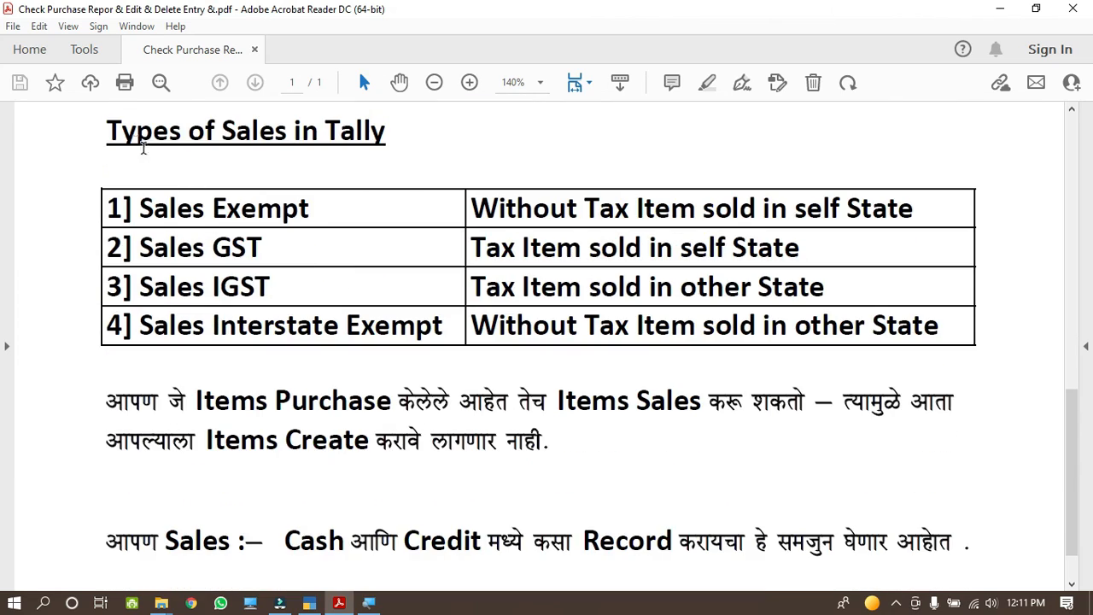
drag(107, 130, 335, 139)
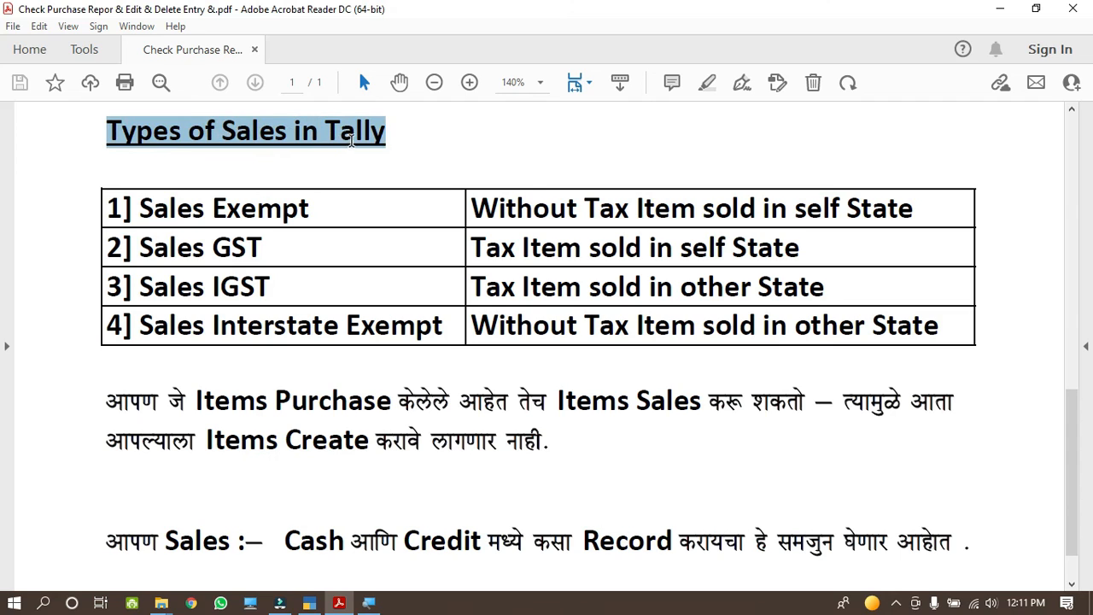
- Enlarge the PDF to 150%, return to TallyPrime, and open Shri Ram Company [Hindi] from the company list
click(309, 603)
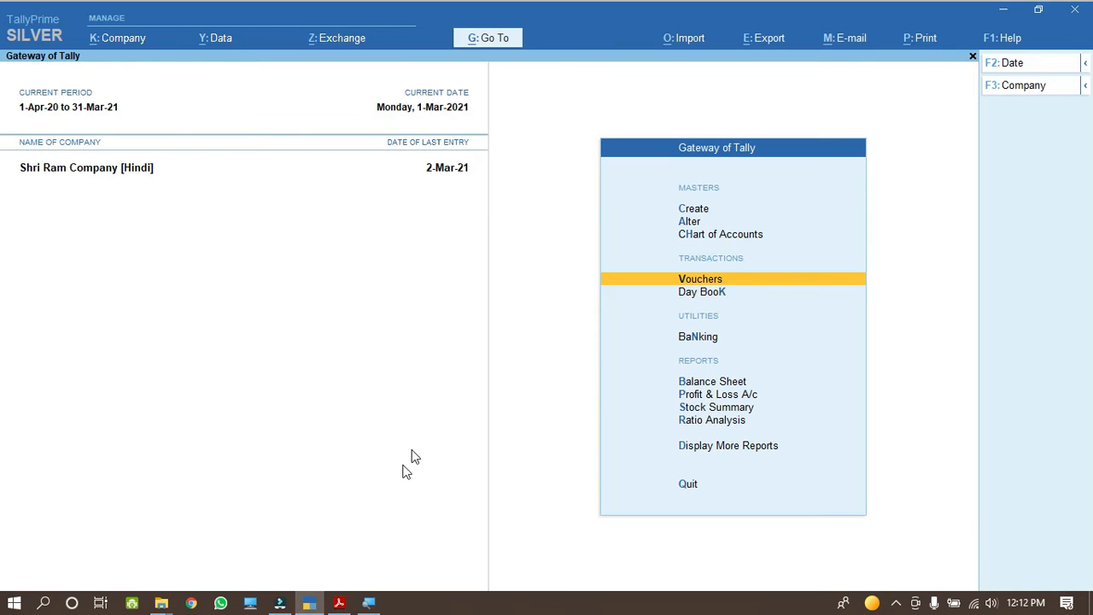
key(alt+Tab)
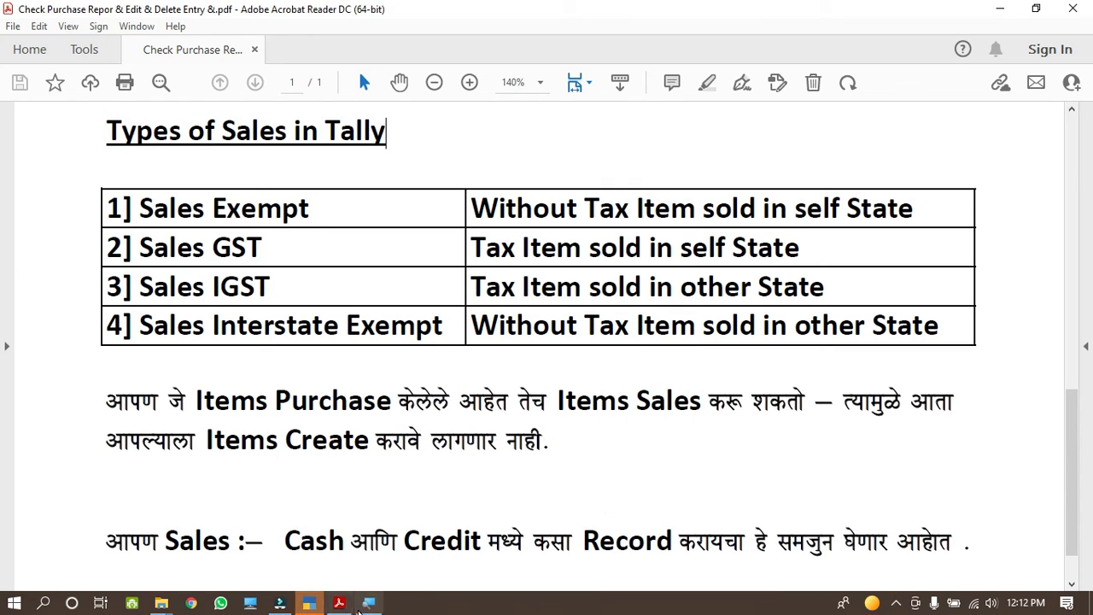
key(ctrl+plus)
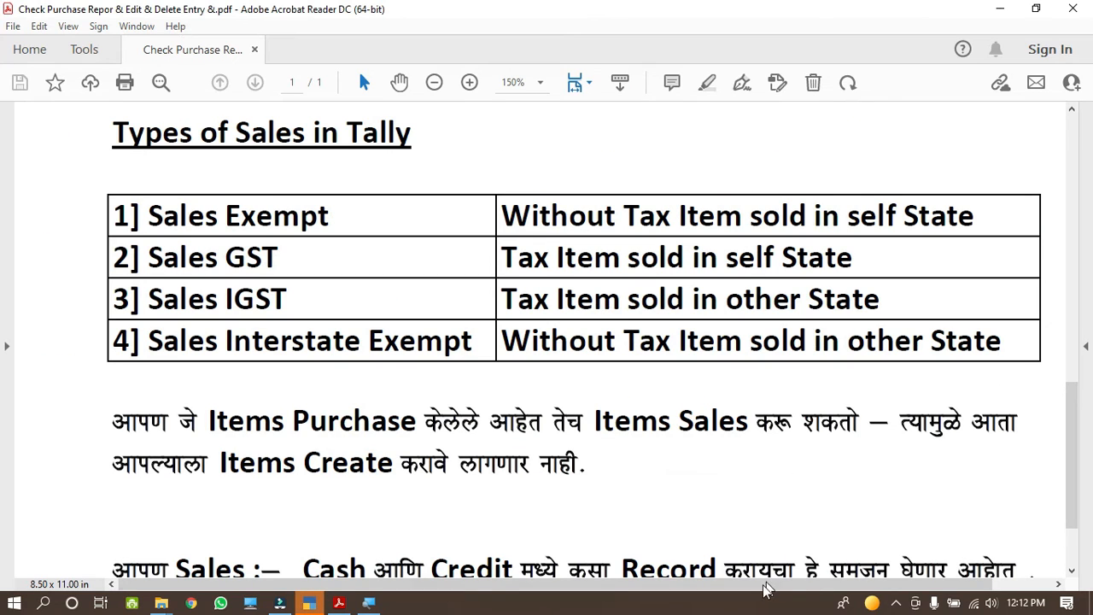
click(309, 604)
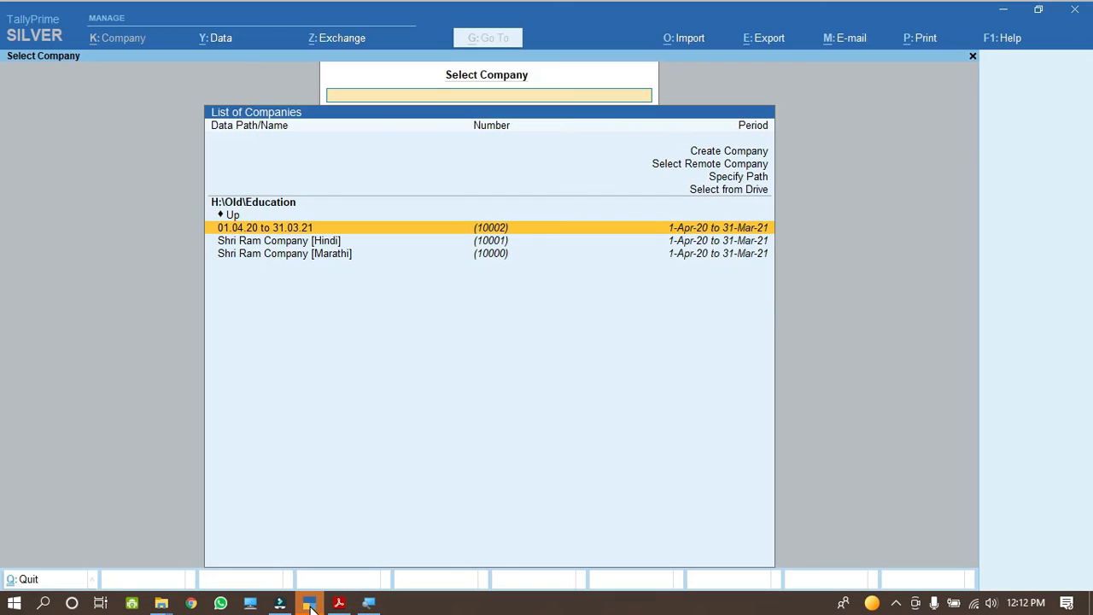
key(Return)
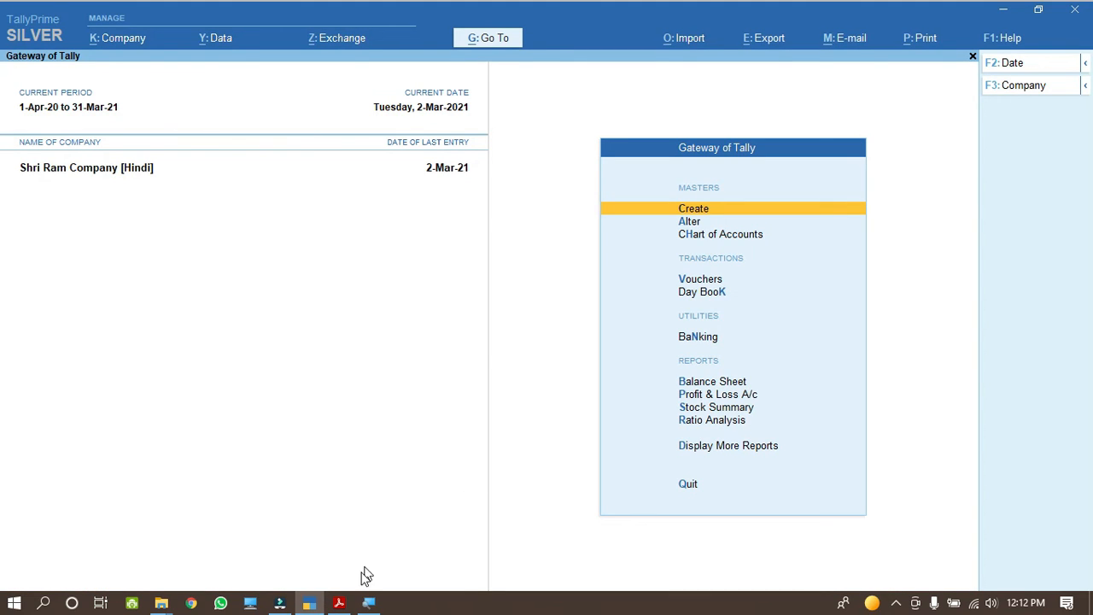
- Open the Profit & Loss A/c report and expand Purchase Accounts into its individual purchase ledgers
click(339, 603)
click(339, 604)
key(Down)
key(Down)
key(Down)
key(Down)
key(Down)
key(Down)
key(Down)
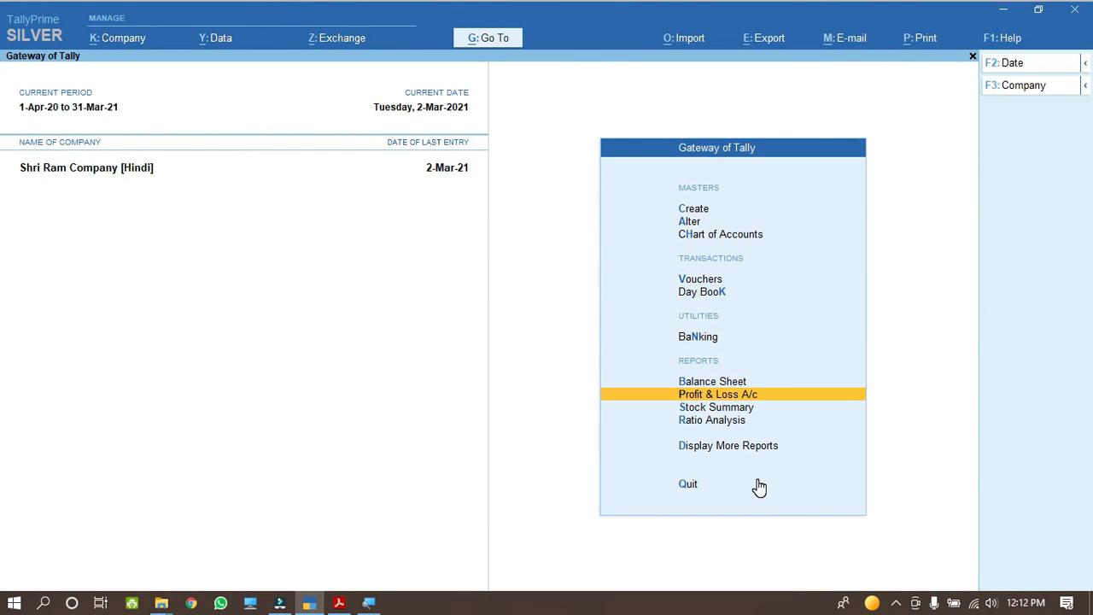
key(Return)
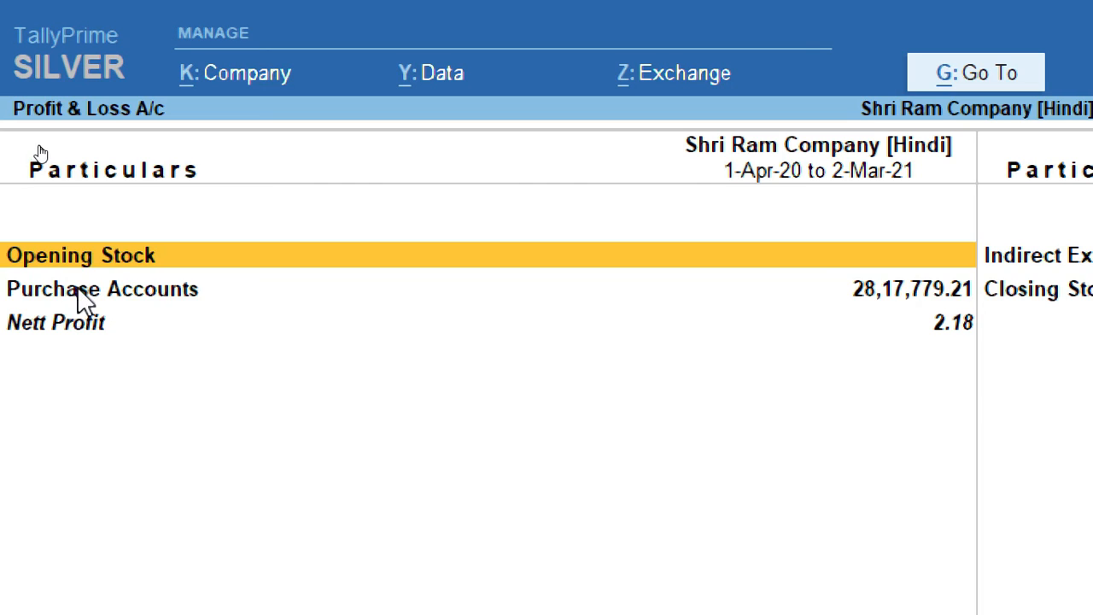
click(82, 298)
key(shift+Return)
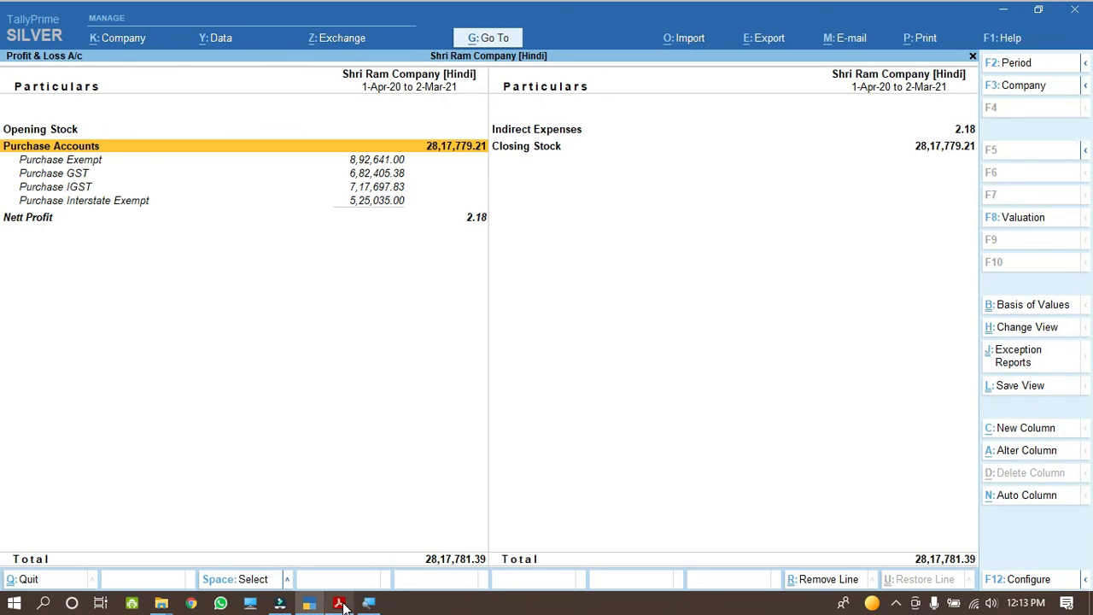
- Switch to the PDF in Acrobat Reader and highlight Sales Exempt in the table of sales types
click(339, 604)
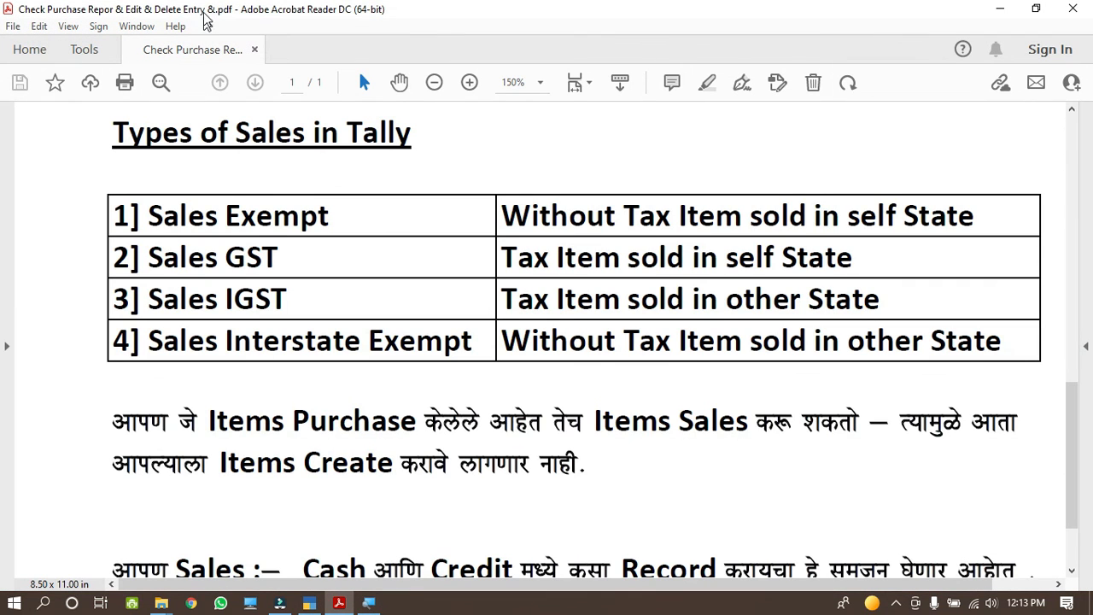
scroll(273, 211, up, 2)
scroll(274, 213, down, 1)
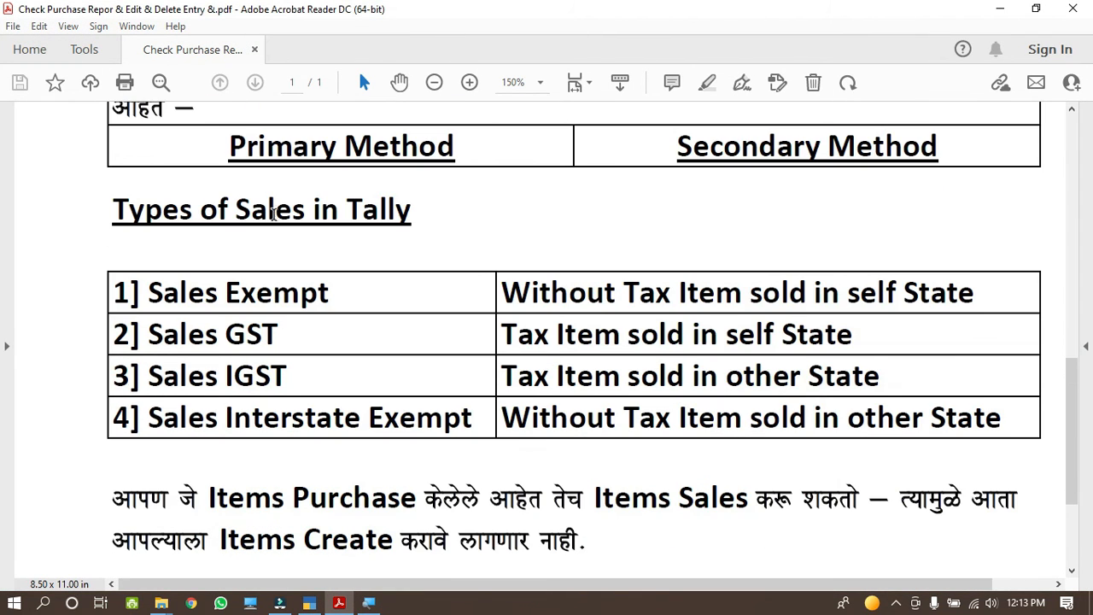
drag(149, 291, 269, 306)
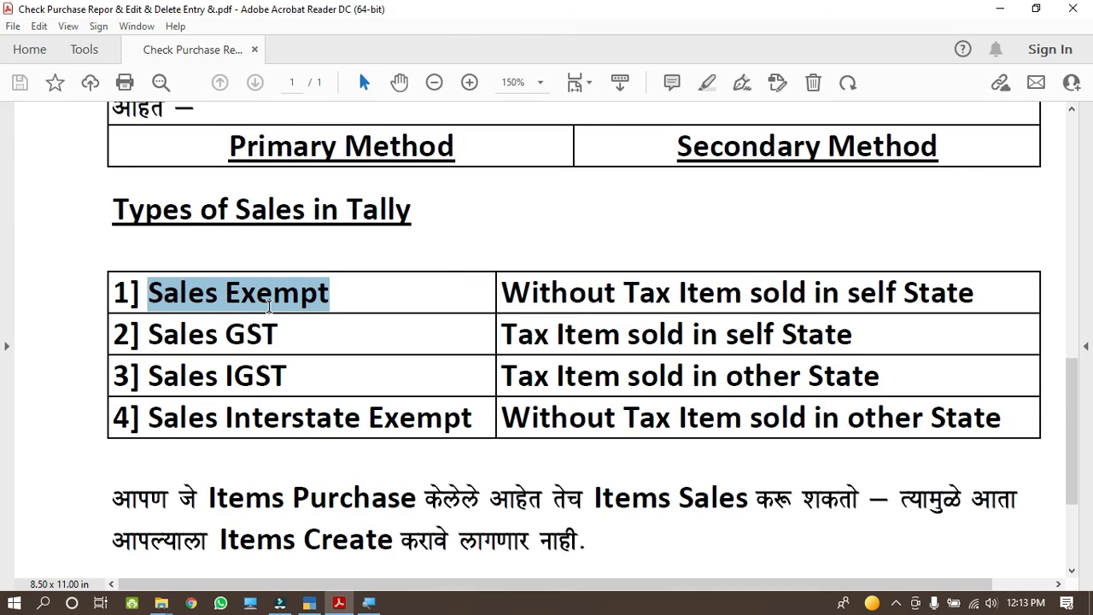